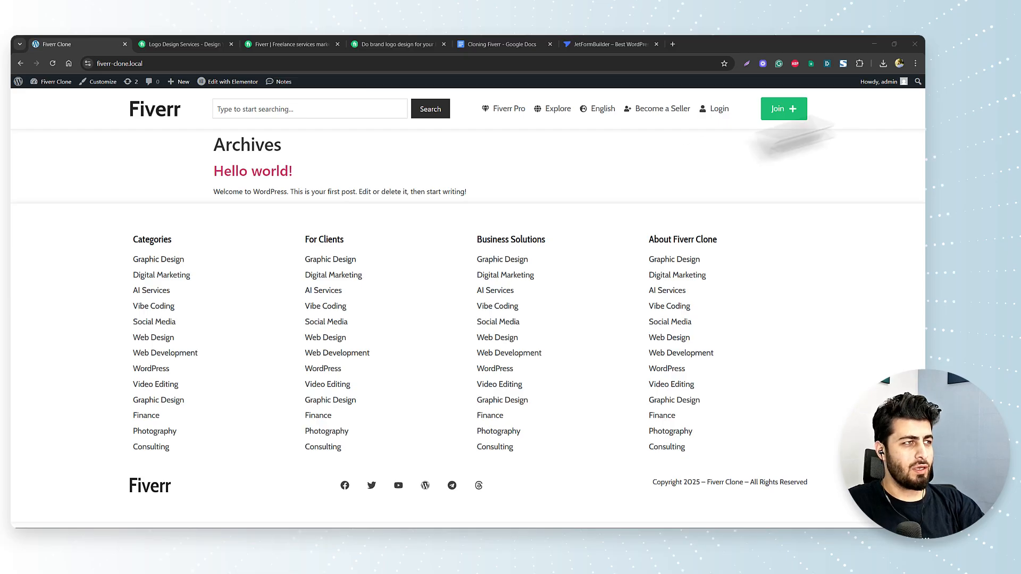
- Create a page titled 'Freelancer Sign Up' with the Elementor Full Width template and publish it
mouse_move(47, 86)
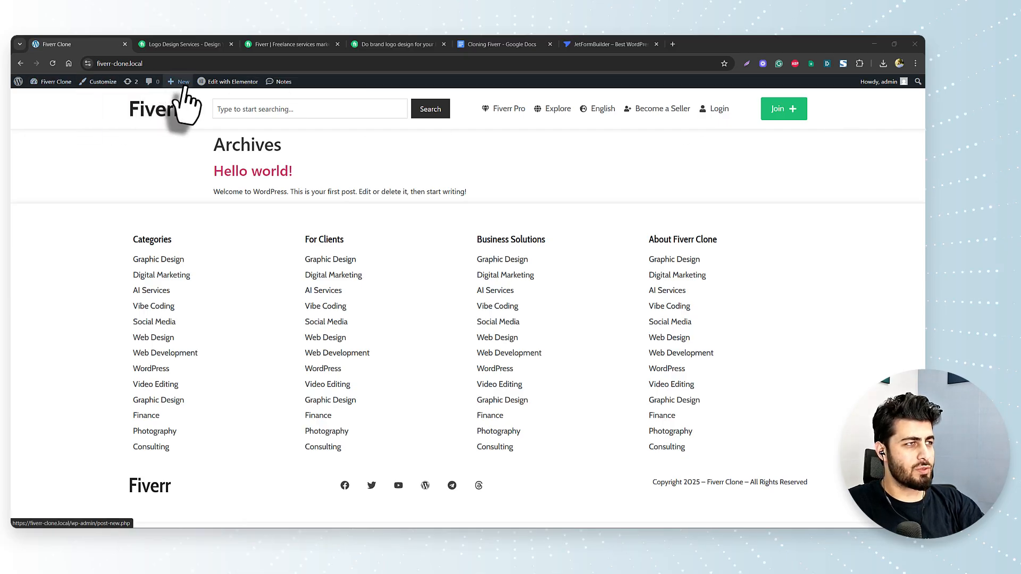
mouse_move(180, 83)
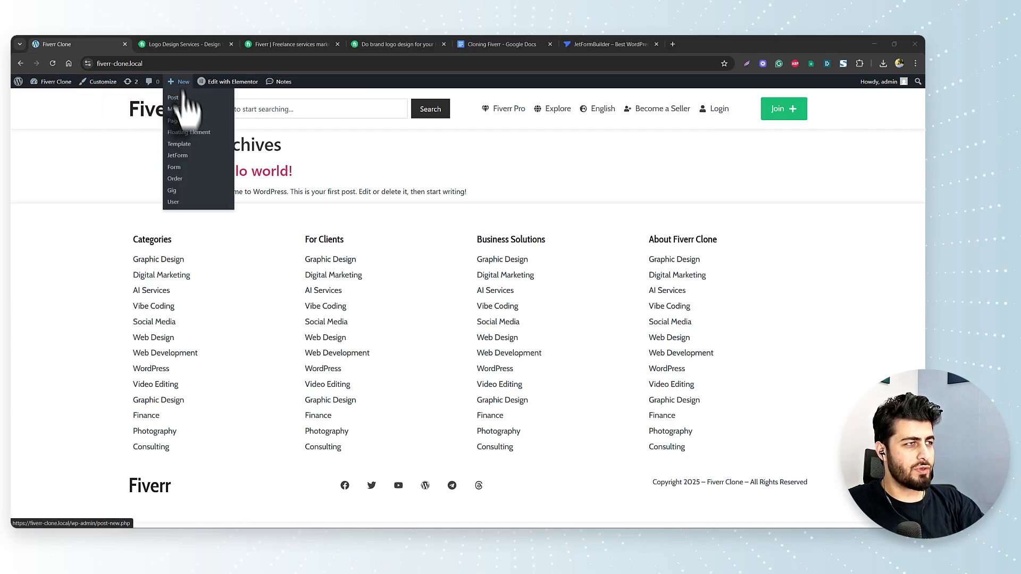
left_click(176, 122)
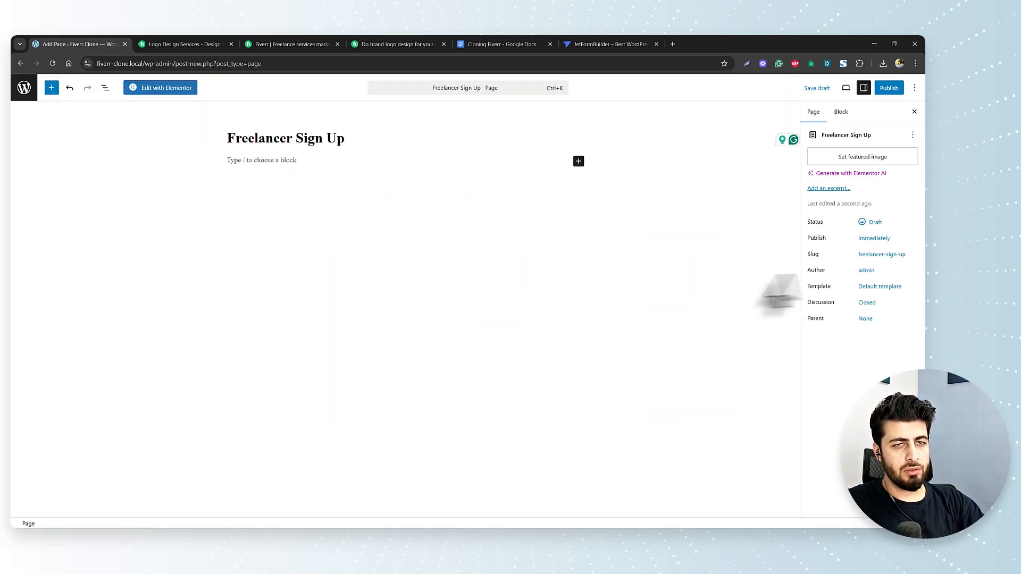
left_click(880, 286)
left_click(734, 336)
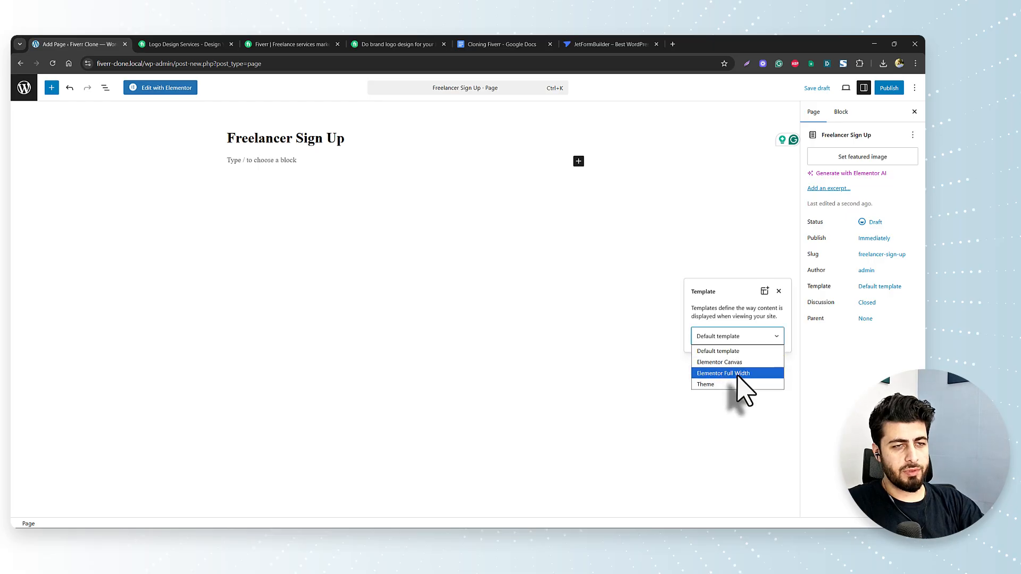
left_click(731, 373)
left_click(884, 89)
left_click(887, 88)
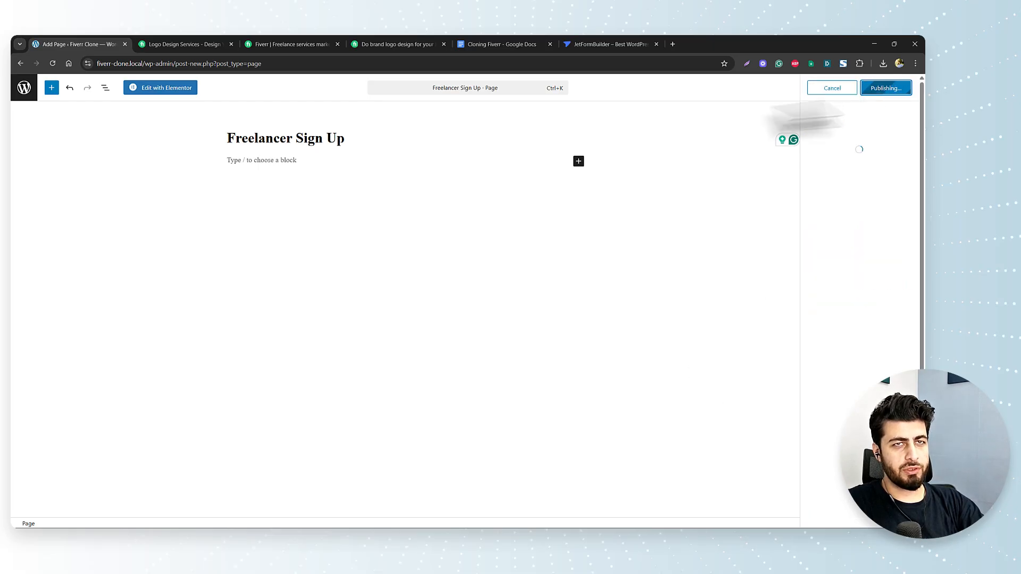
- Open the page in Elementor and drag the JetForm widget onto the empty canvas
left_click(155, 89)
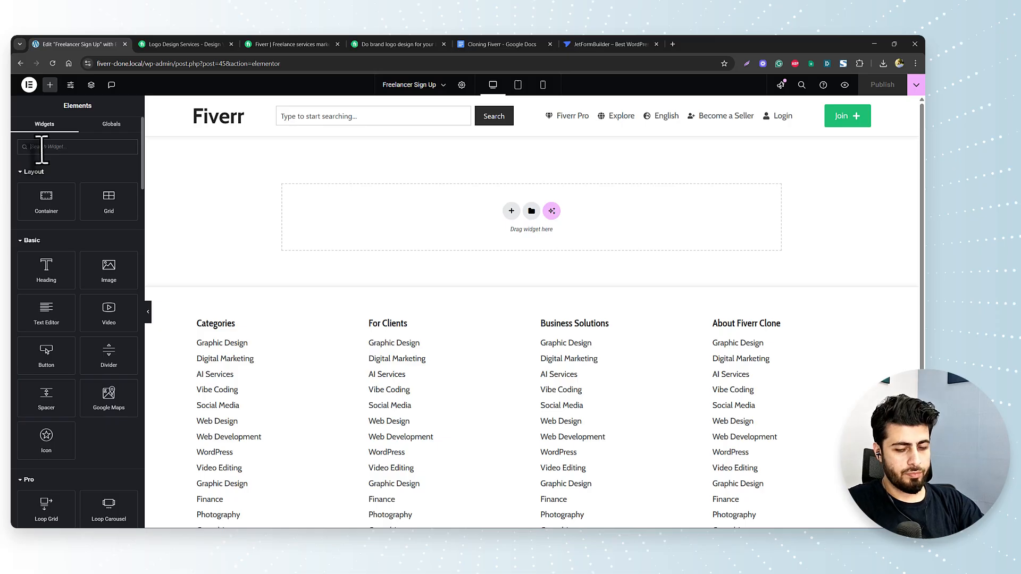
type("form")
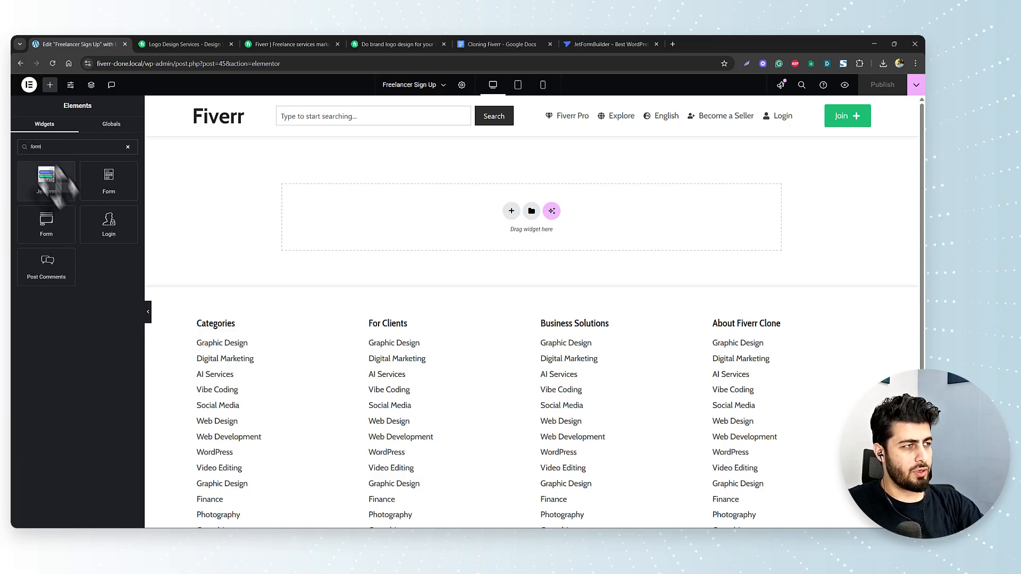
left_click_drag(51, 184, 382, 208)
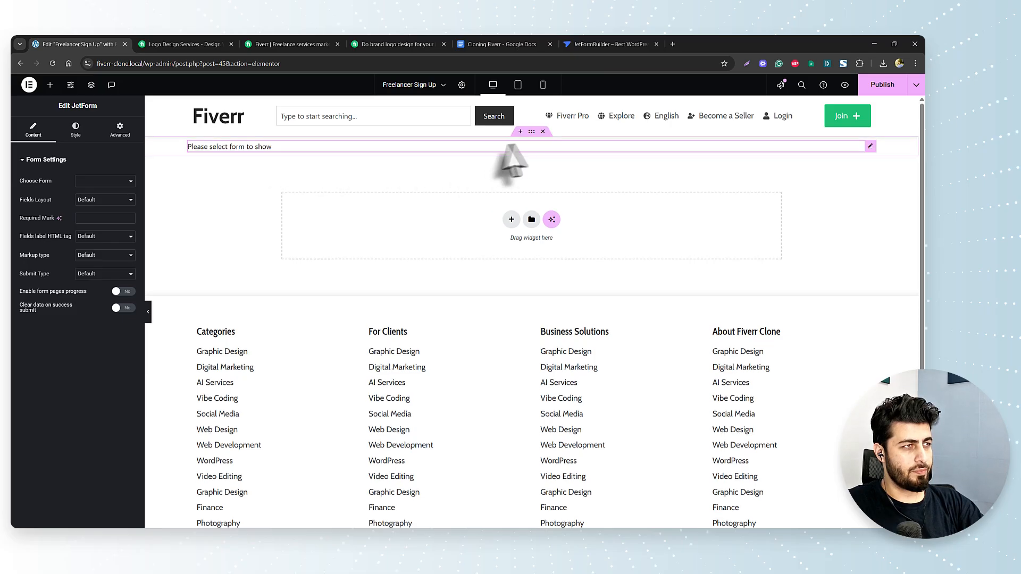
- Set the form's container padding to 50 top and bottom
left_click(531, 132)
left_click(119, 129)
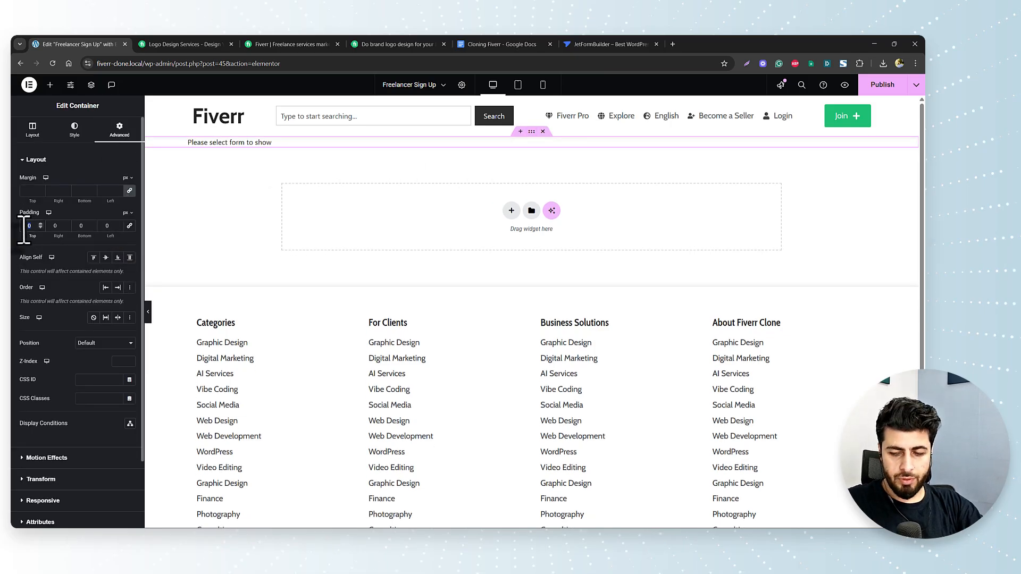
type("50")
key("Tab")
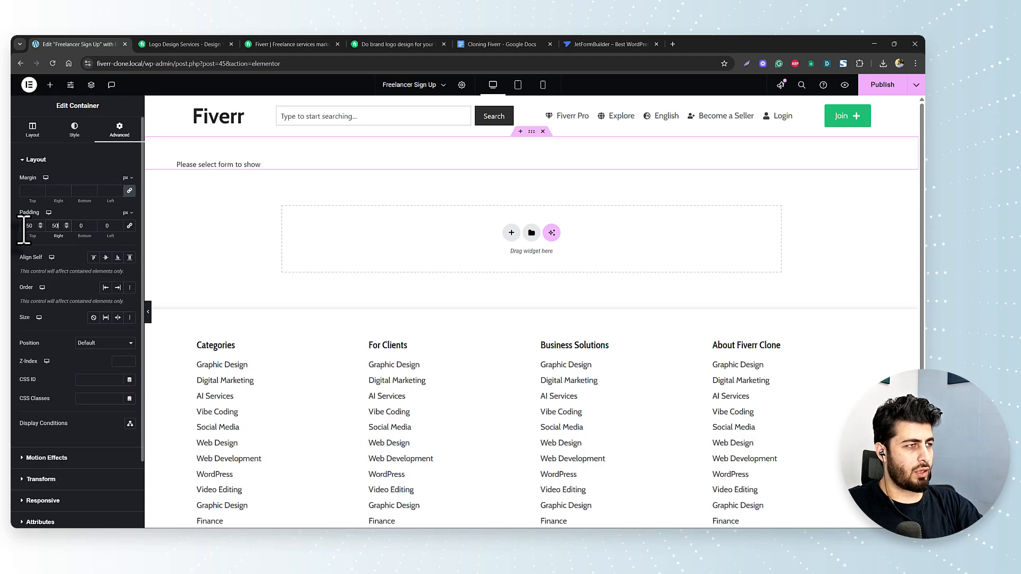
type("50")
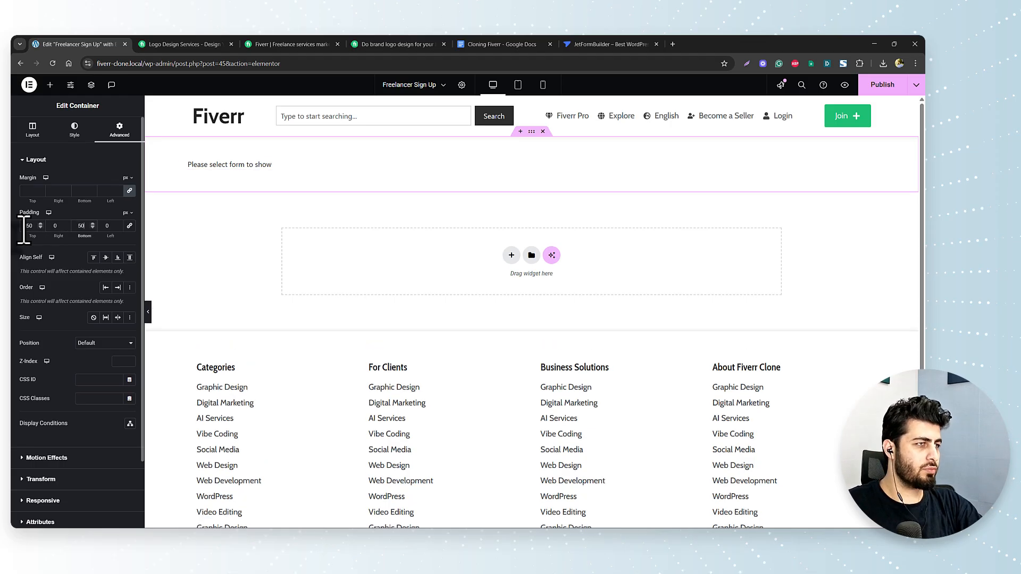
left_click(254, 181)
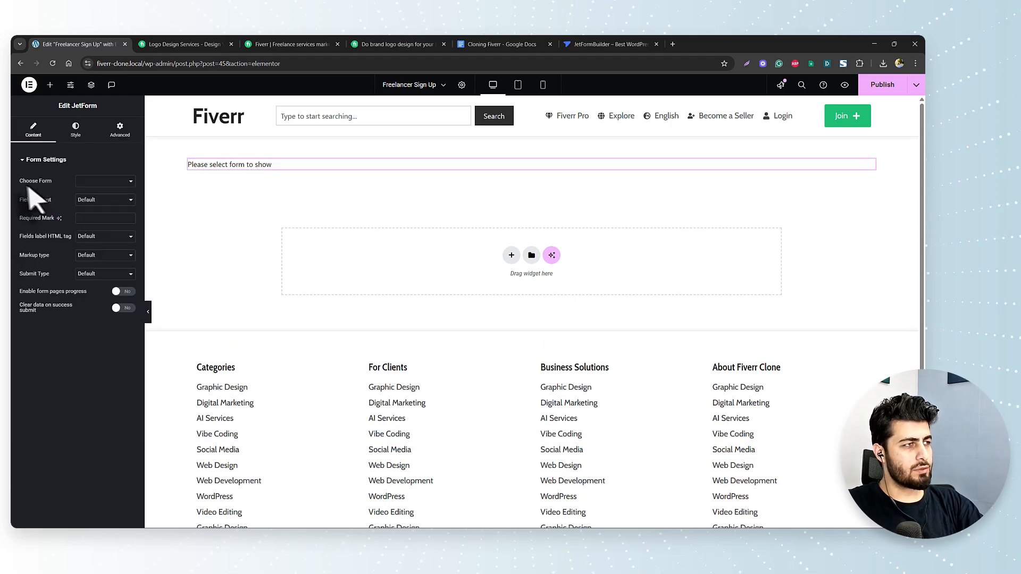
- Choose the Seller Sign Up form in the JetForm widget, keeping the Default fields layout
left_click(93, 183)
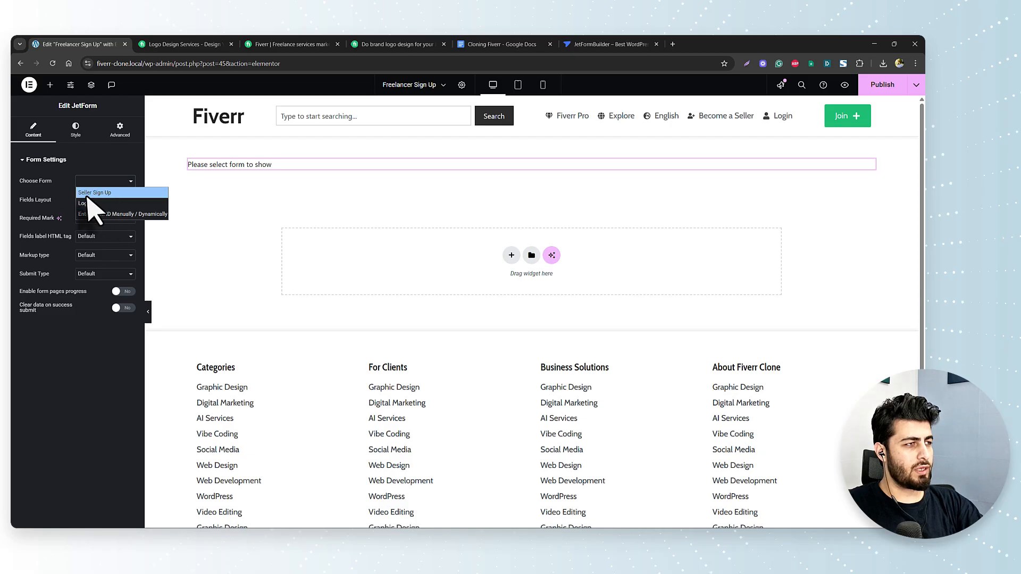
left_click(81, 194)
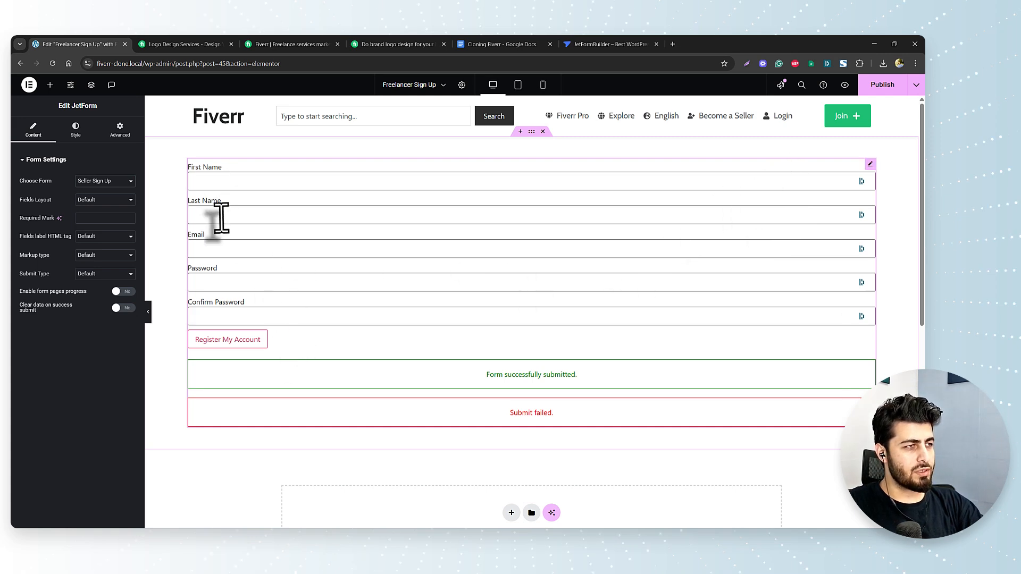
left_click(242, 340)
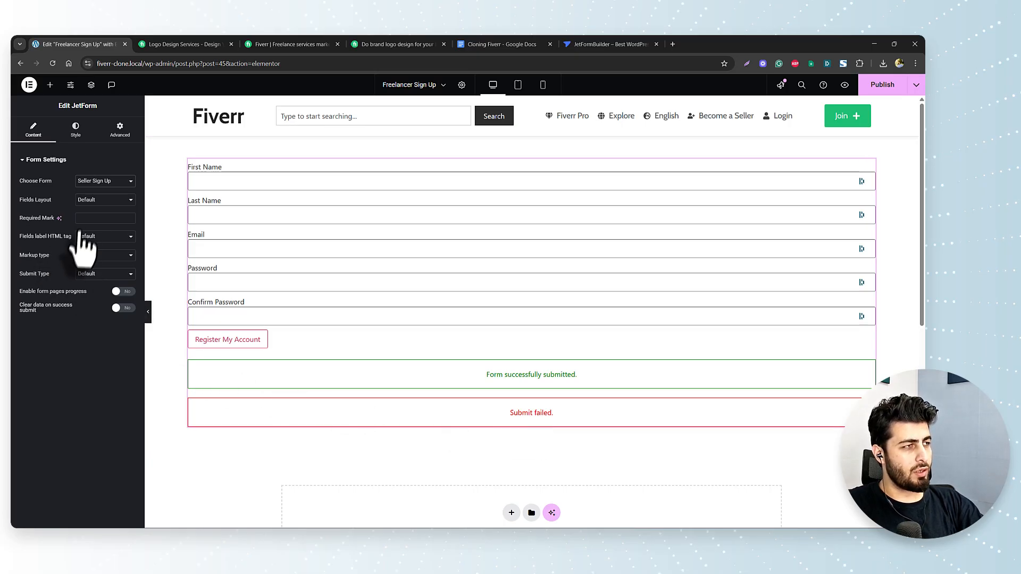
left_click(100, 201)
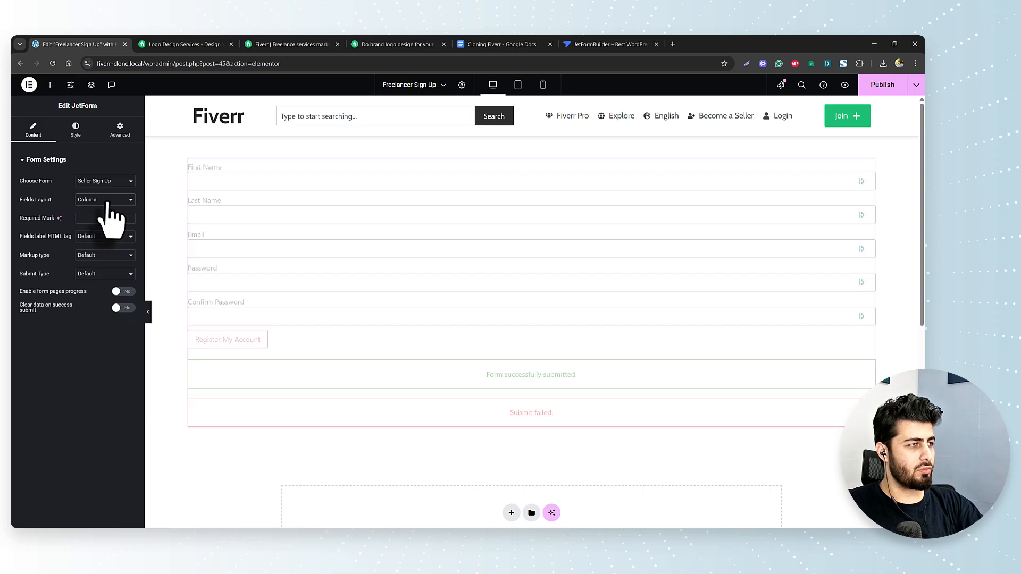
left_click(106, 201)
left_click(107, 208)
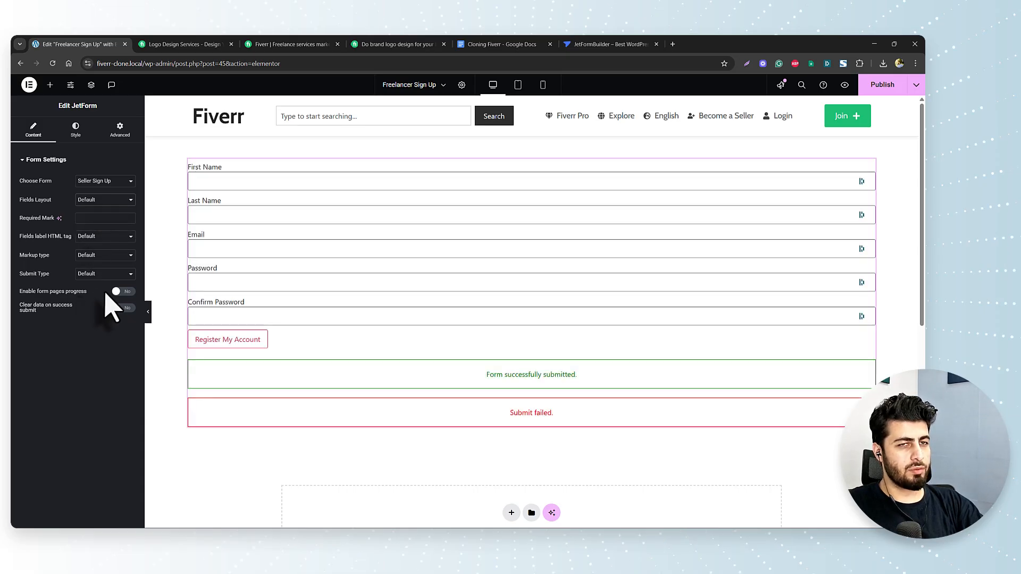
left_click(75, 129)
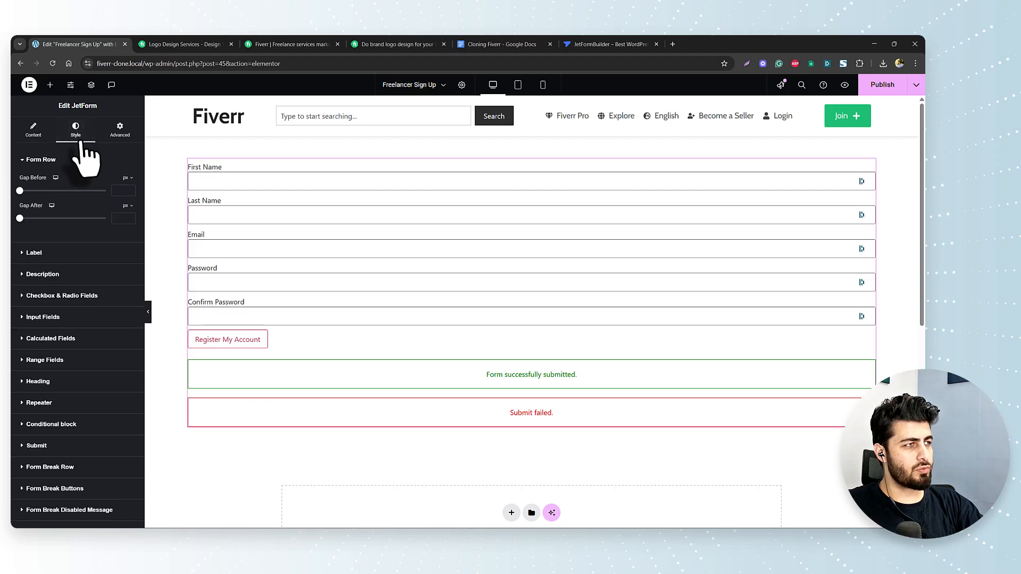
- Set the field labels' typography to the Cabin 18px Body global font
left_click(92, 254)
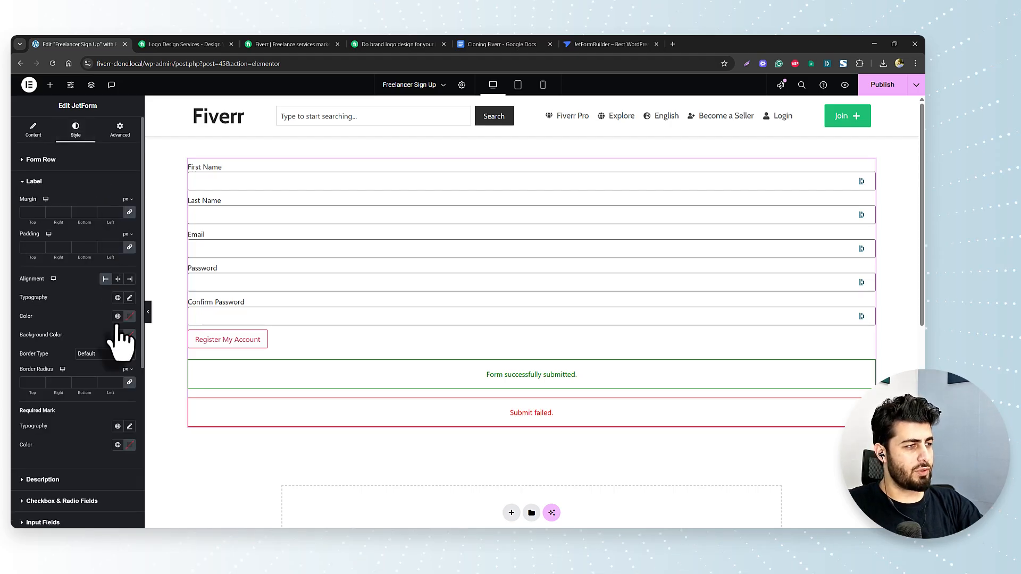
left_click(118, 297)
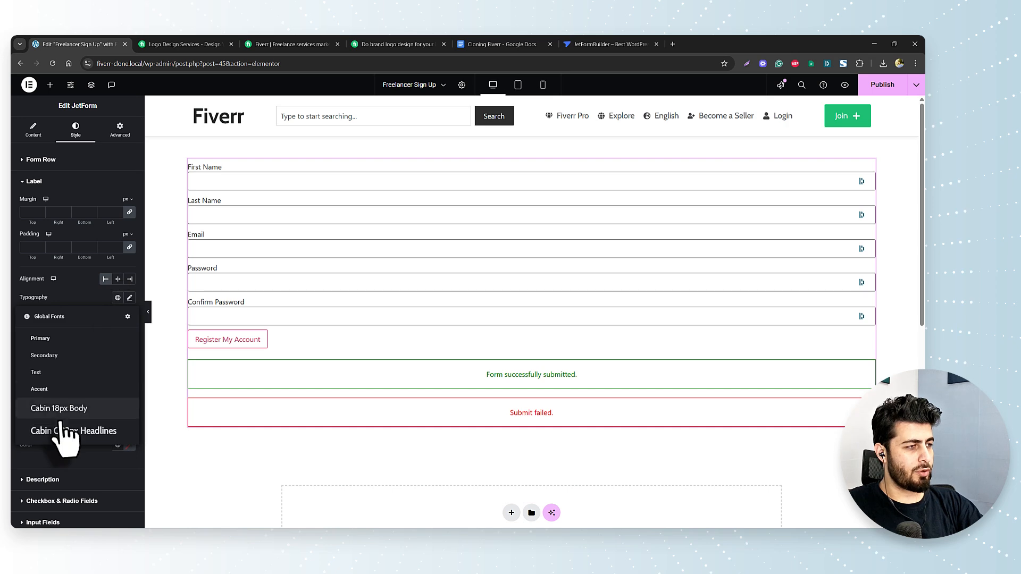
left_click(79, 409)
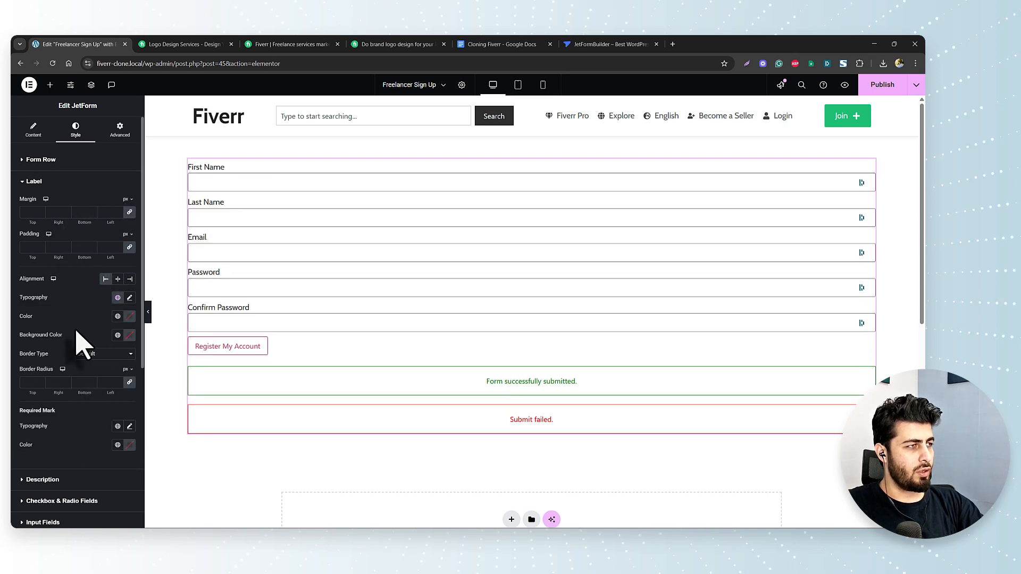
scroll(74, 321, "down", 2)
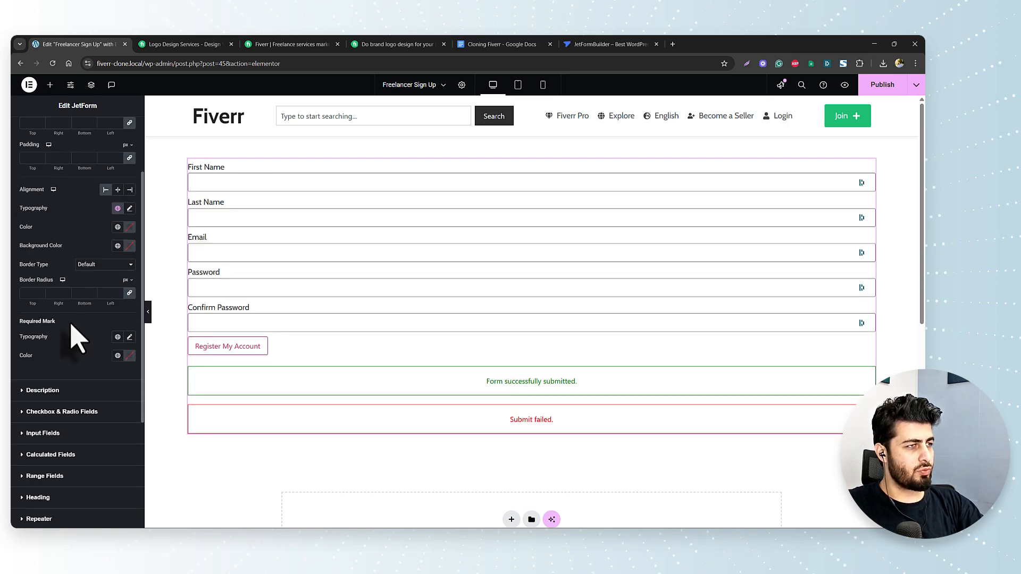
scroll(77, 337, "down", 2)
left_click(79, 342)
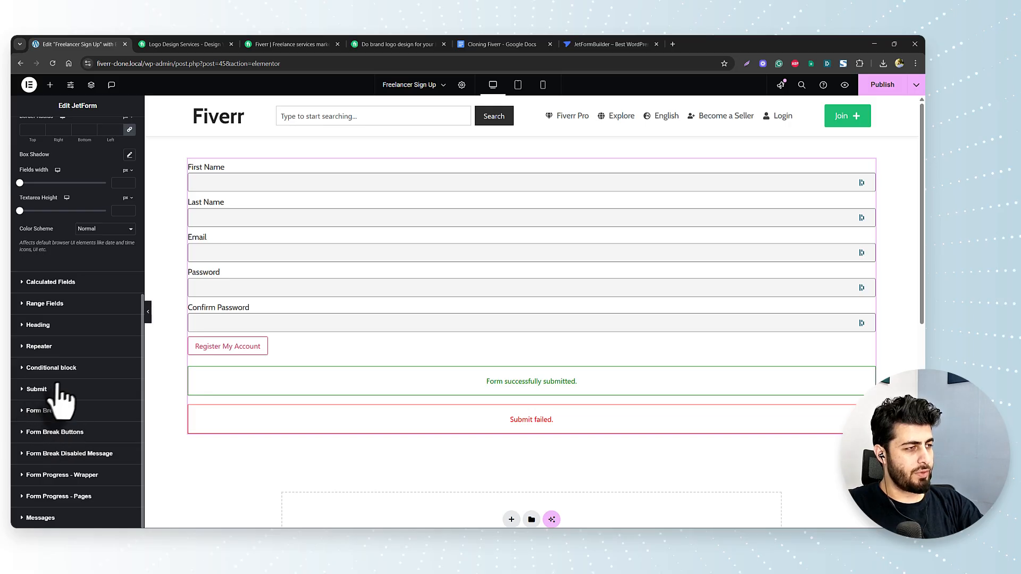
- Apply a Cabin global font preset to the submit button
left_click(60, 391)
scroll(69, 359, "down", 3)
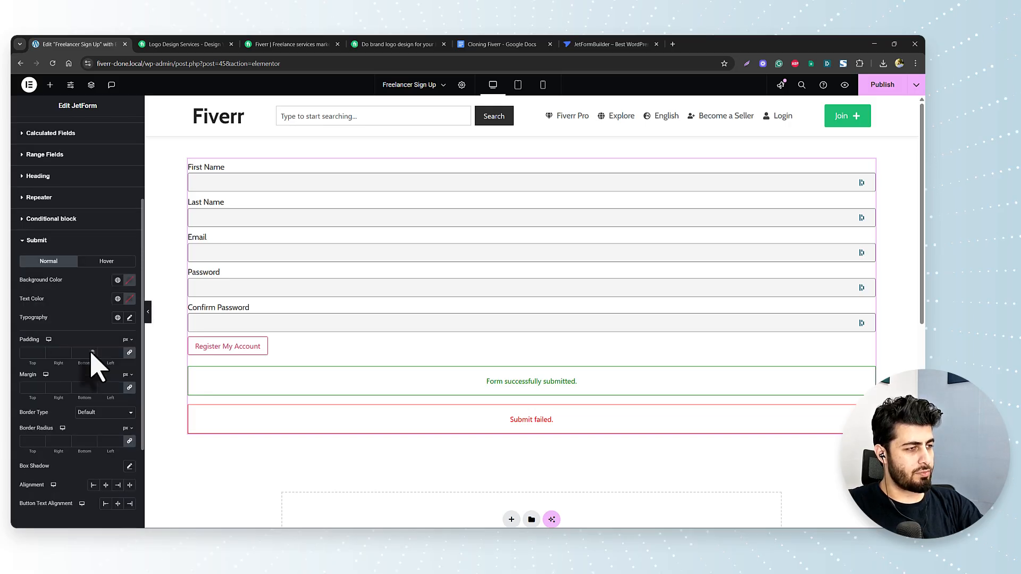
left_click(117, 318)
left_click(75, 428)
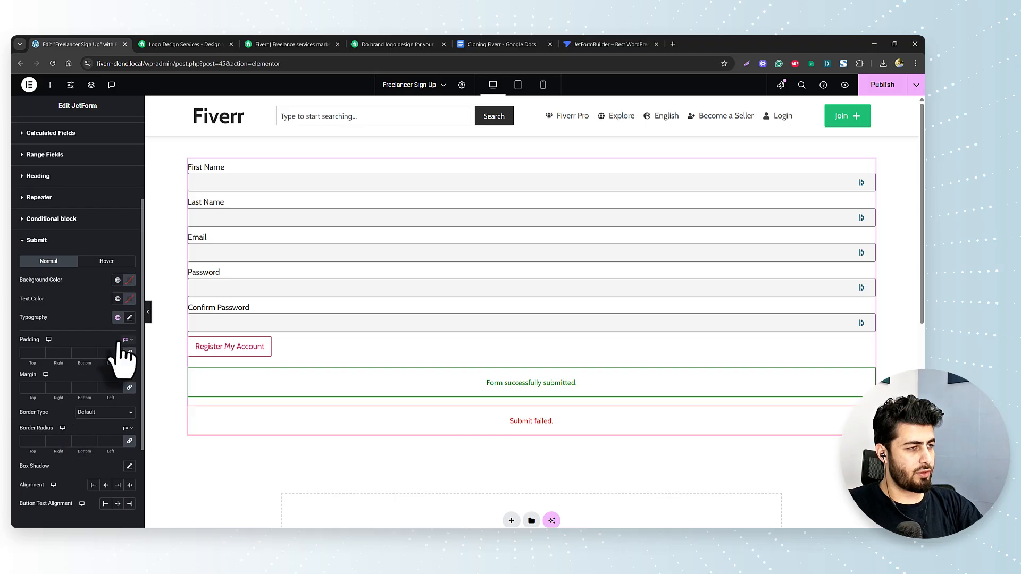
scroll(120, 361, "down", 2)
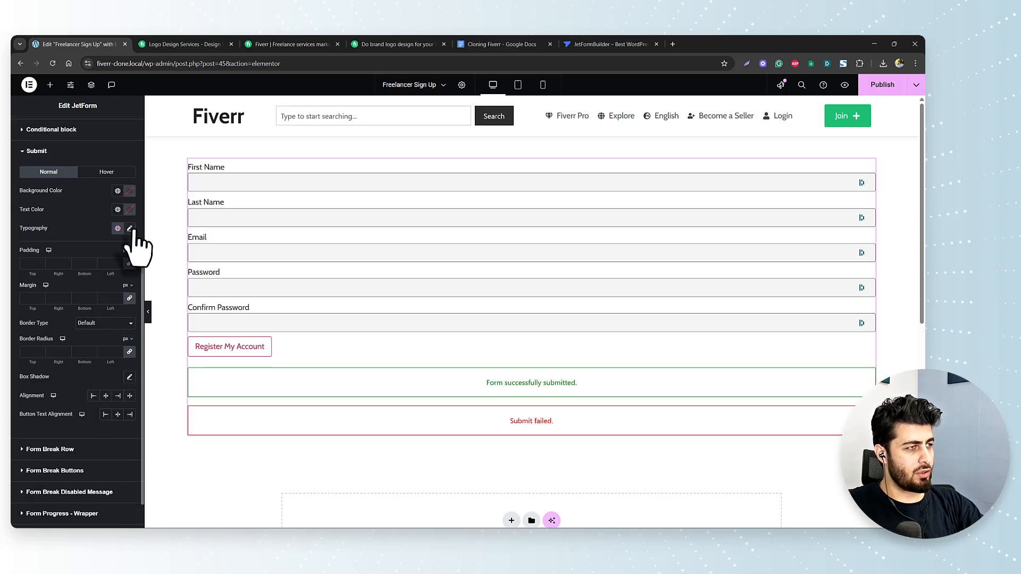
- Make the button background Green and its text white, saved as a new global White colour
left_click(118, 191)
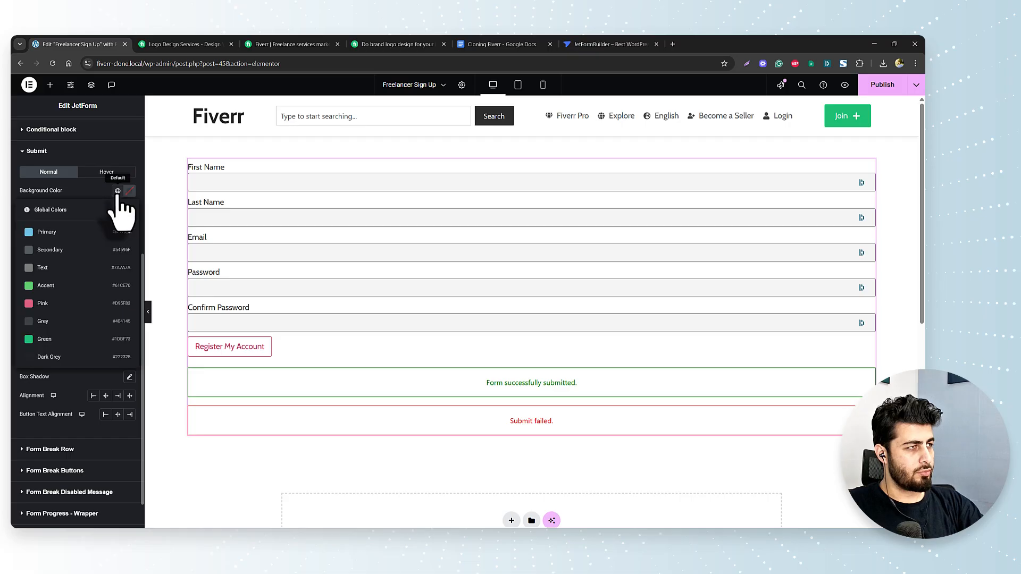
left_click(61, 340)
left_click(118, 210)
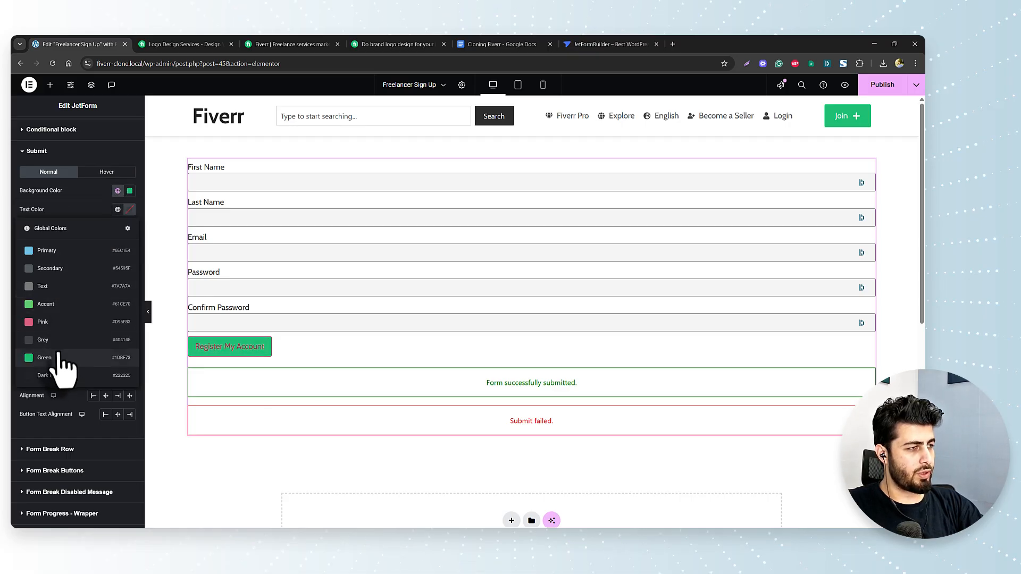
left_click(130, 210)
left_click_drag(92, 248, 59, 242)
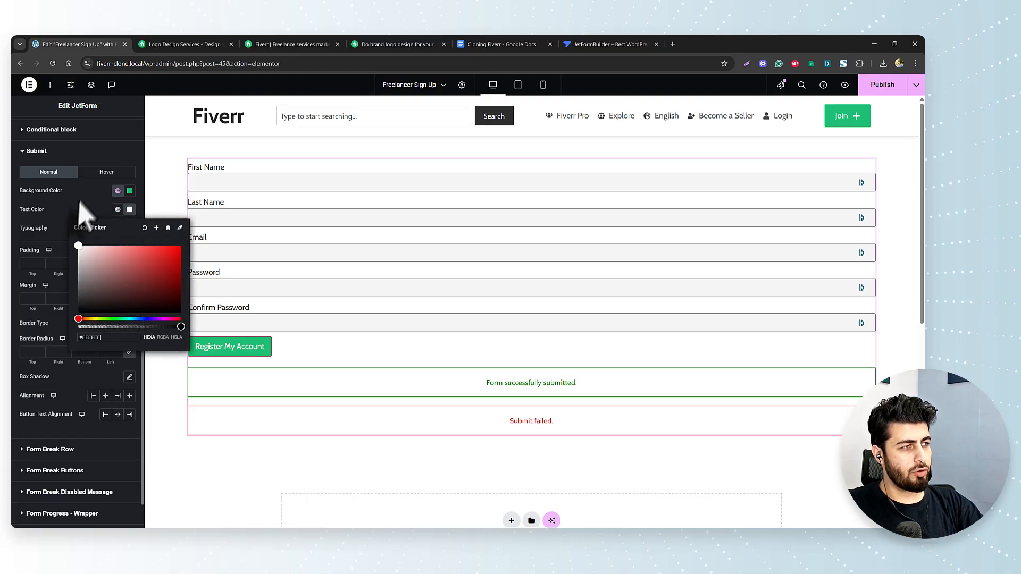
left_click(157, 228)
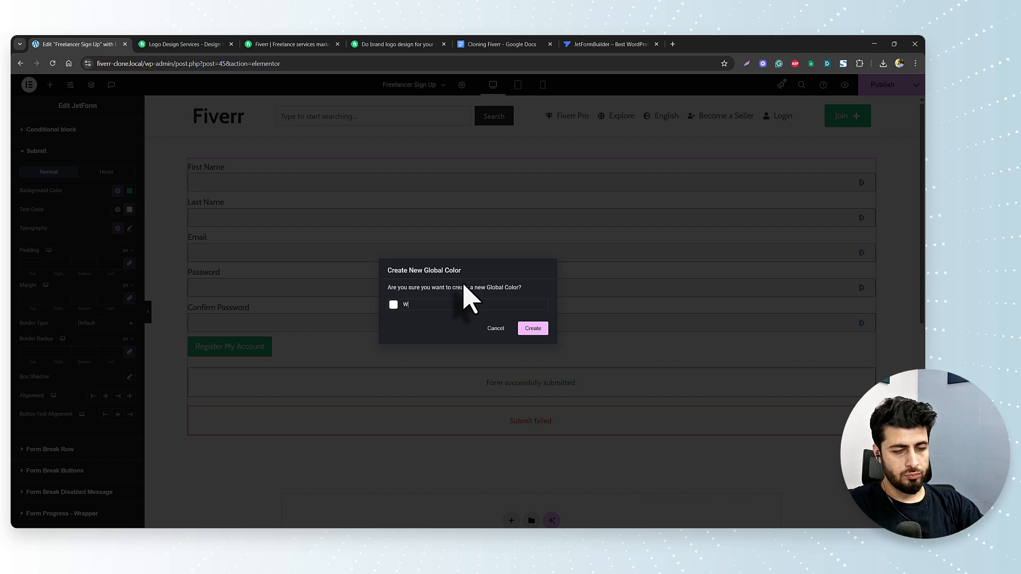
left_click(534, 329)
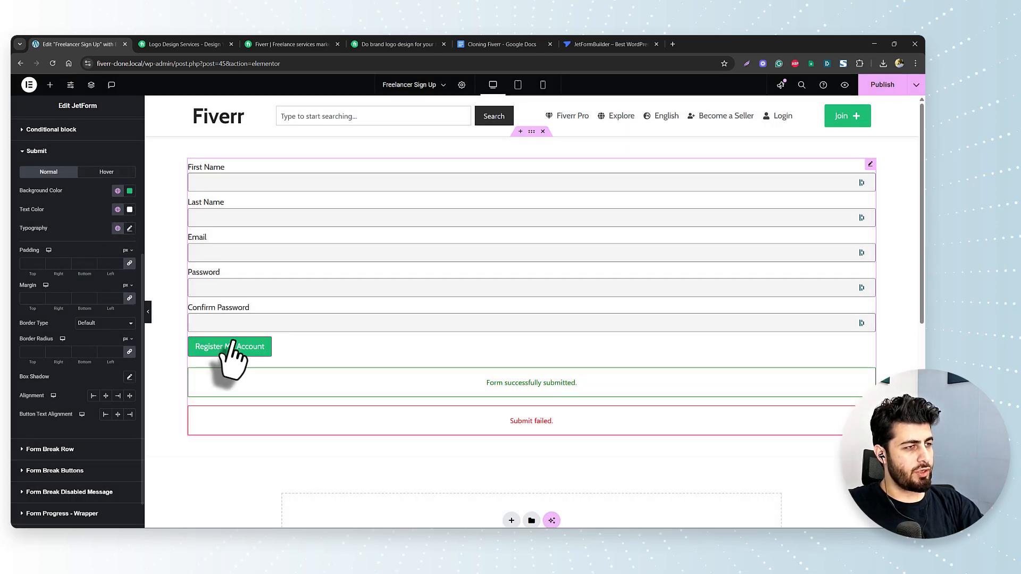
- Remove the button border and give its hover state a Grey background
left_click(101, 324)
left_click(98, 348)
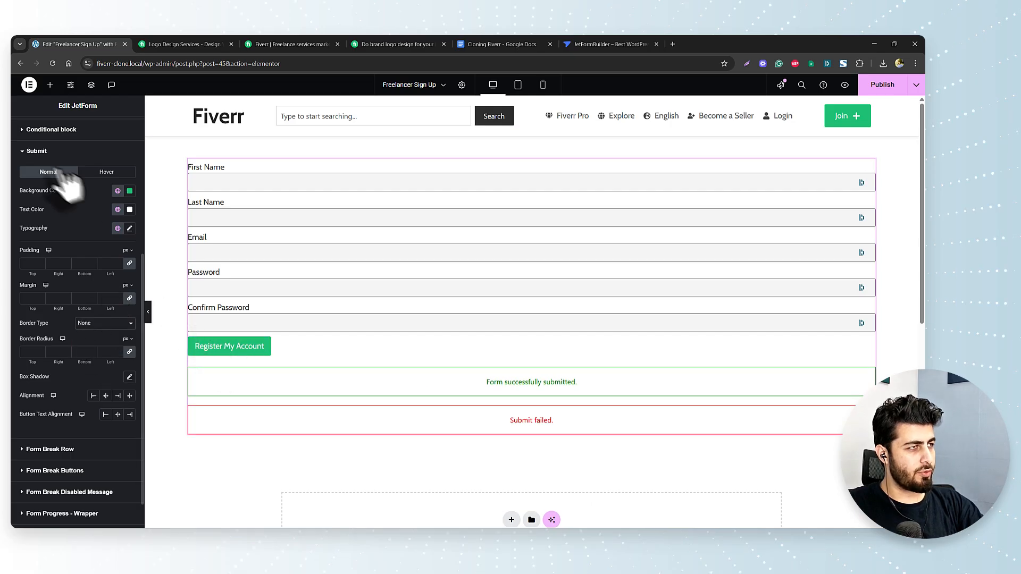
left_click(107, 172)
left_click(118, 191)
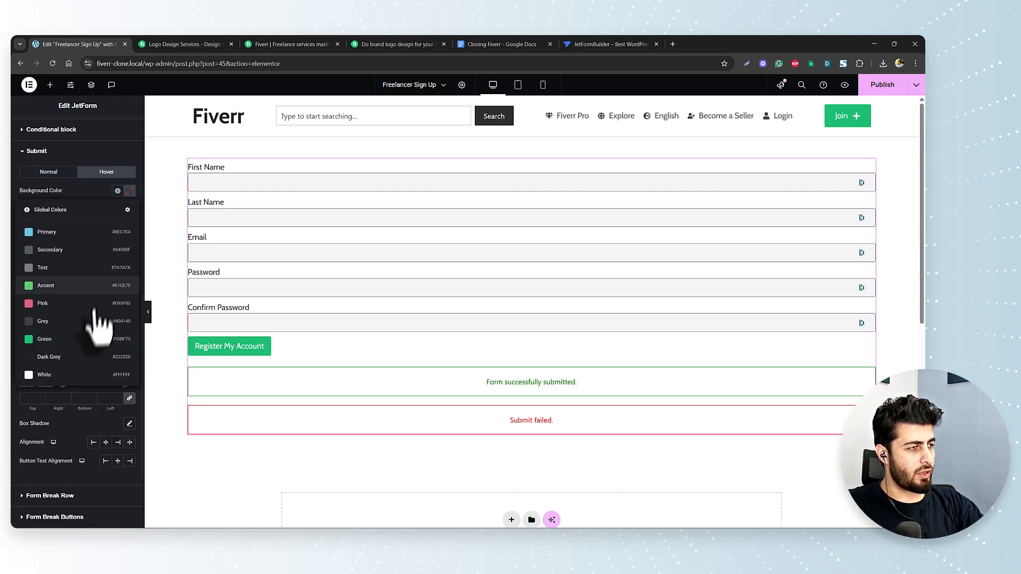
left_click(79, 325)
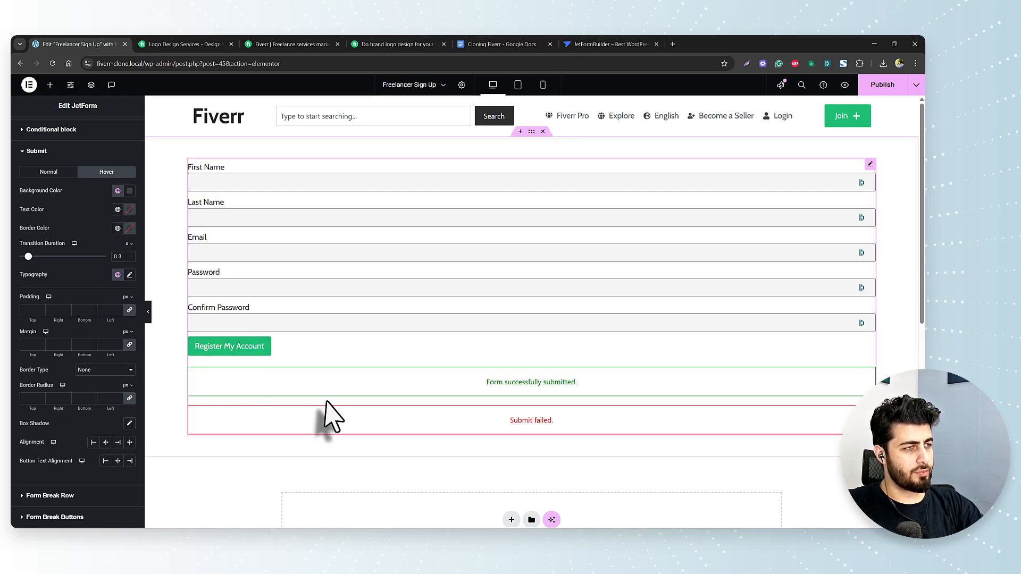
- Give the field labels 6px top and bottom padding and publish the page
scroll(58, 194, "up", 3)
scroll(59, 202, "up", 3)
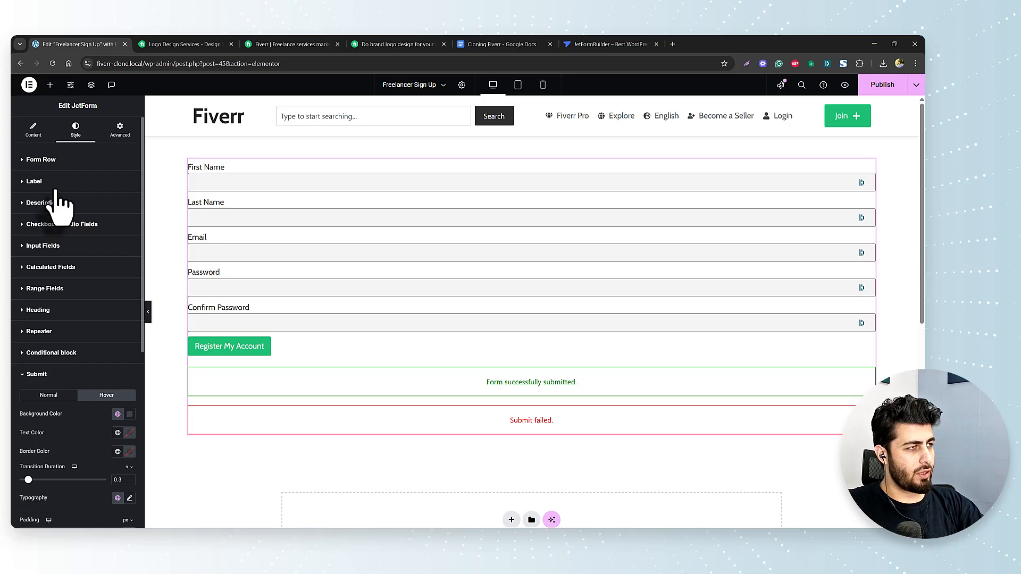
left_click(55, 189)
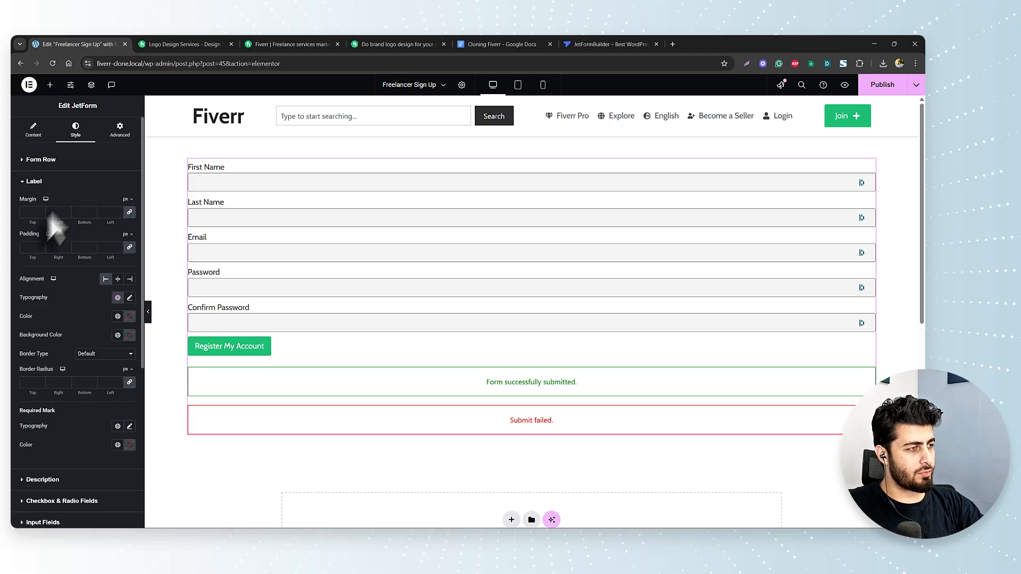
left_click(119, 250)
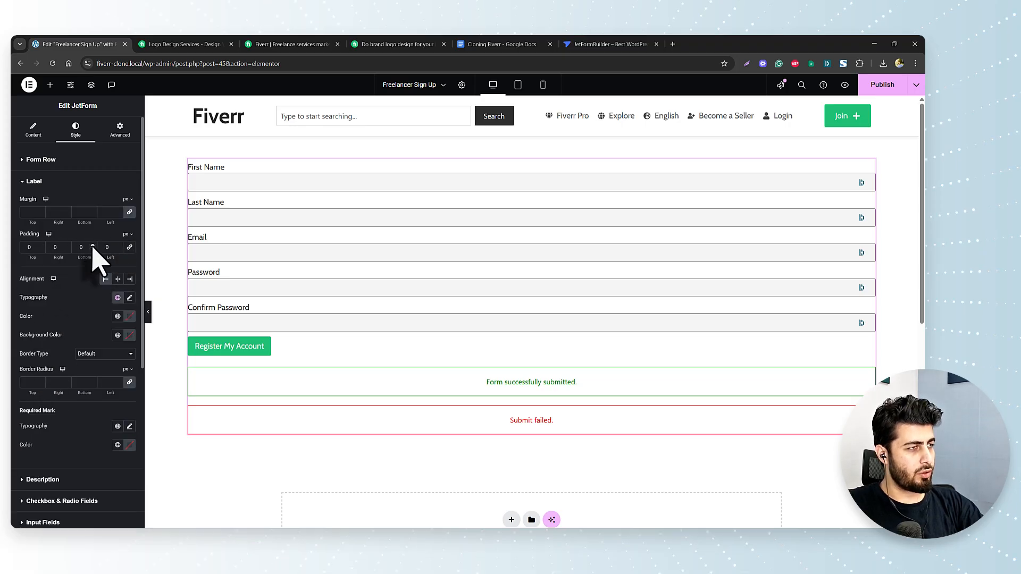
left_click(92, 246)
left_click(93, 245)
left_click(92, 246)
left_click(92, 245)
left_click(92, 246)
left_click(92, 245)
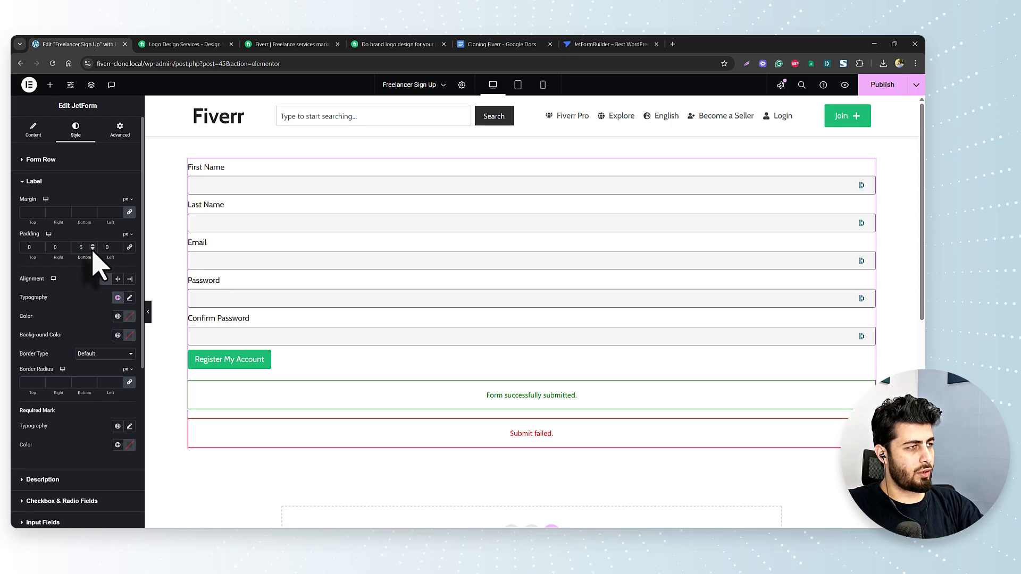
left_click(40, 245)
left_click(41, 245)
left_click(41, 245)
left_click(40, 245)
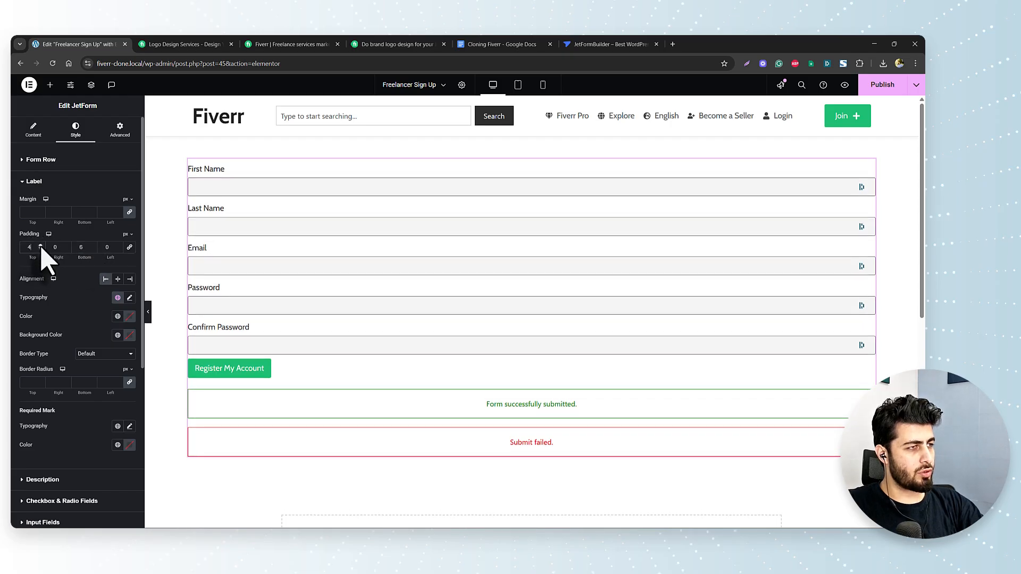
left_click(40, 245)
left_click(41, 245)
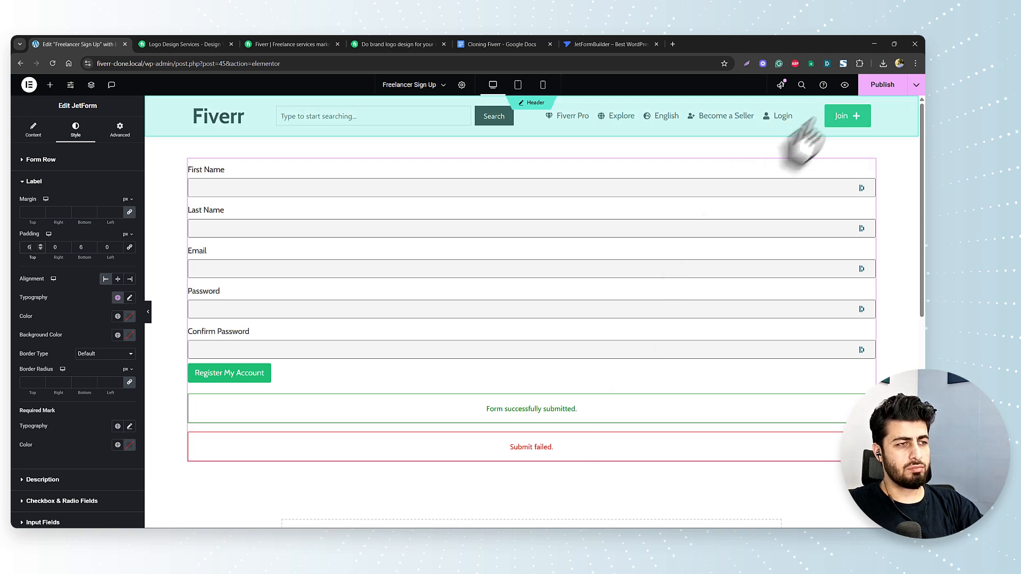
left_click(883, 85)
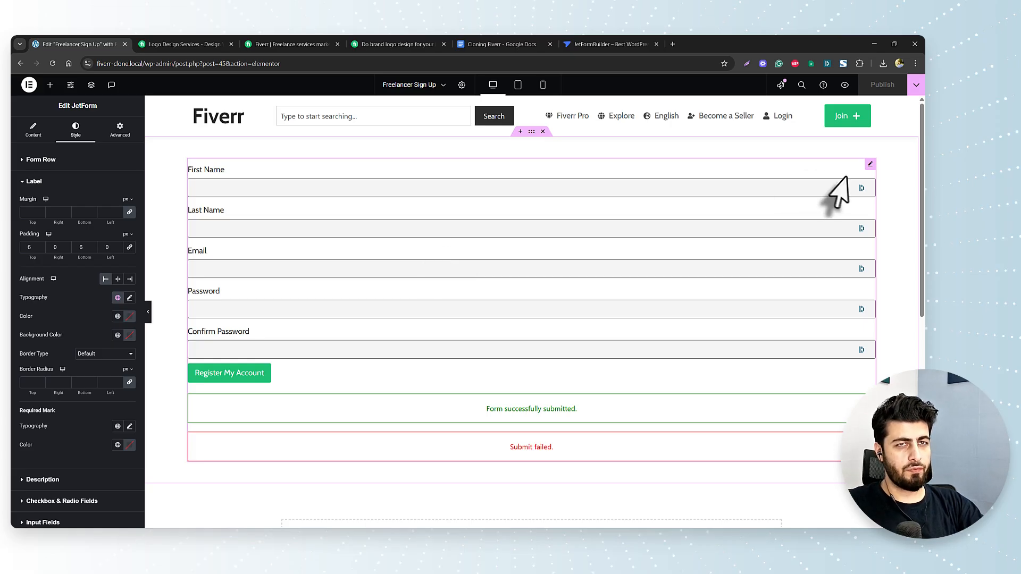
- Copy the styled JetForm widget and create a new page through the Ctrl+E 'add' search
right_click(870, 165)
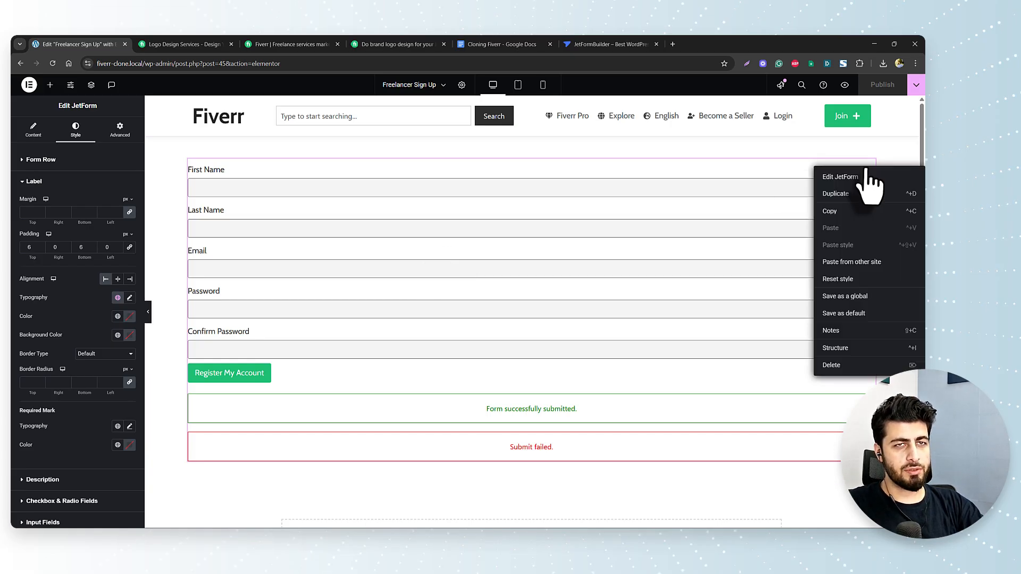
left_click(844, 213)
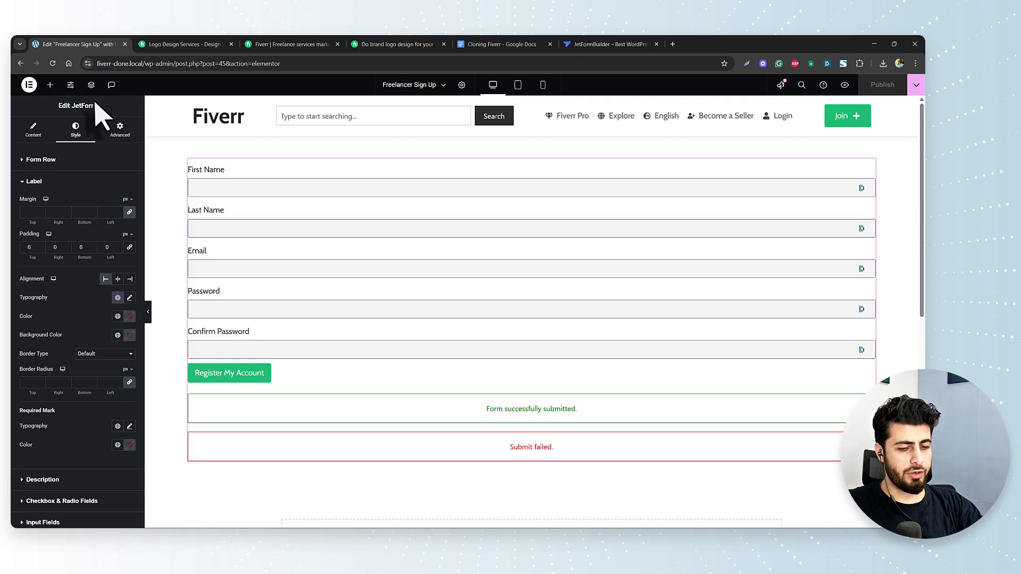
key("ctrl+e")
type("add")
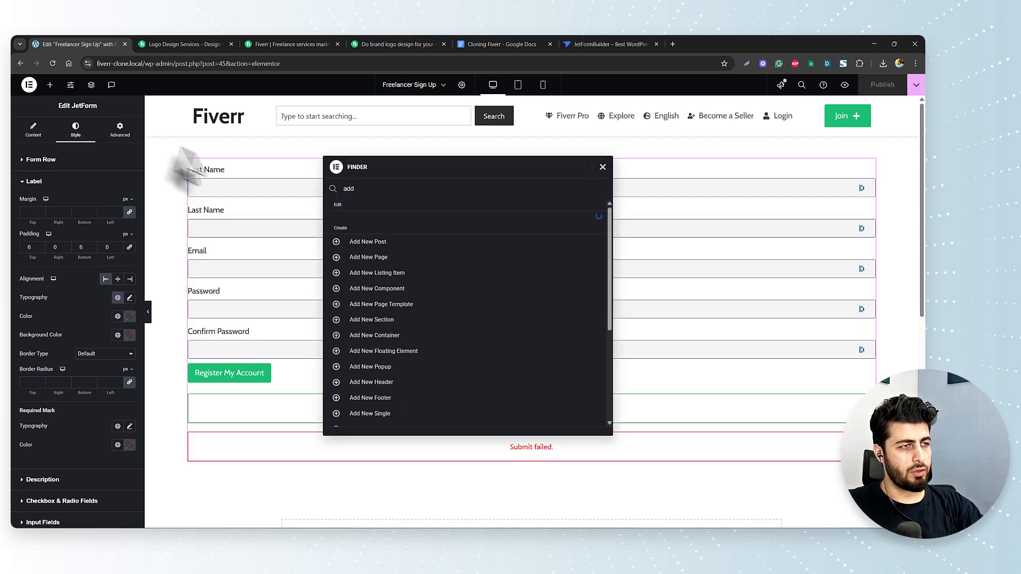
left_click(362, 264)
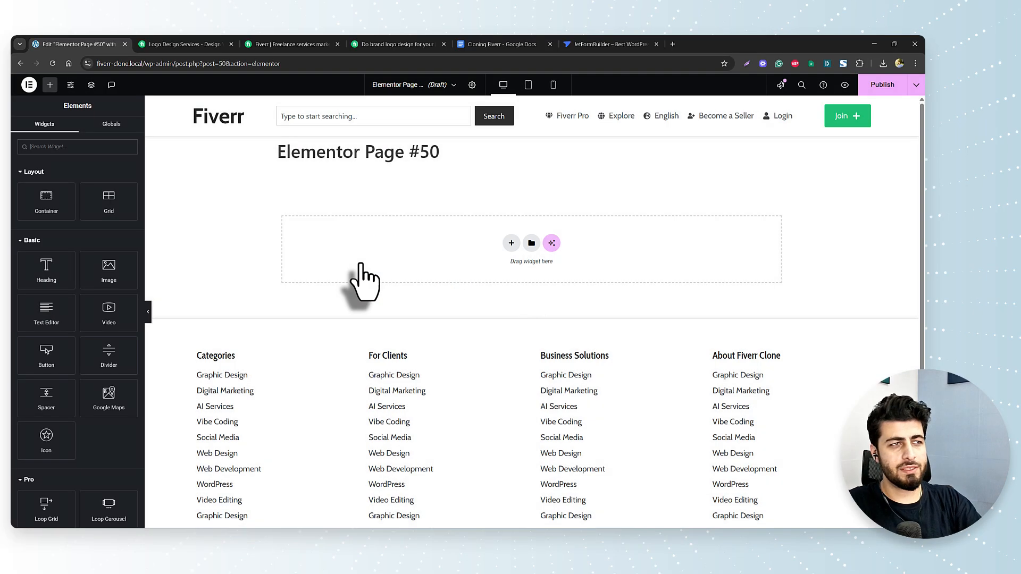
- Paste the copied form into the new page and switch it to the Login form
right_click(447, 249)
left_click(483, 259)
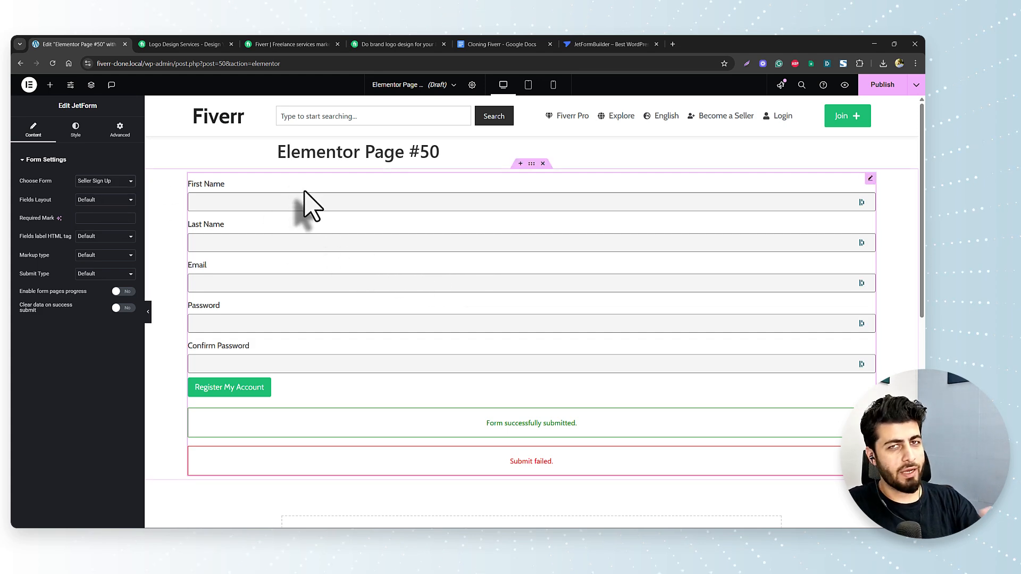
left_click(95, 184)
left_click(94, 205)
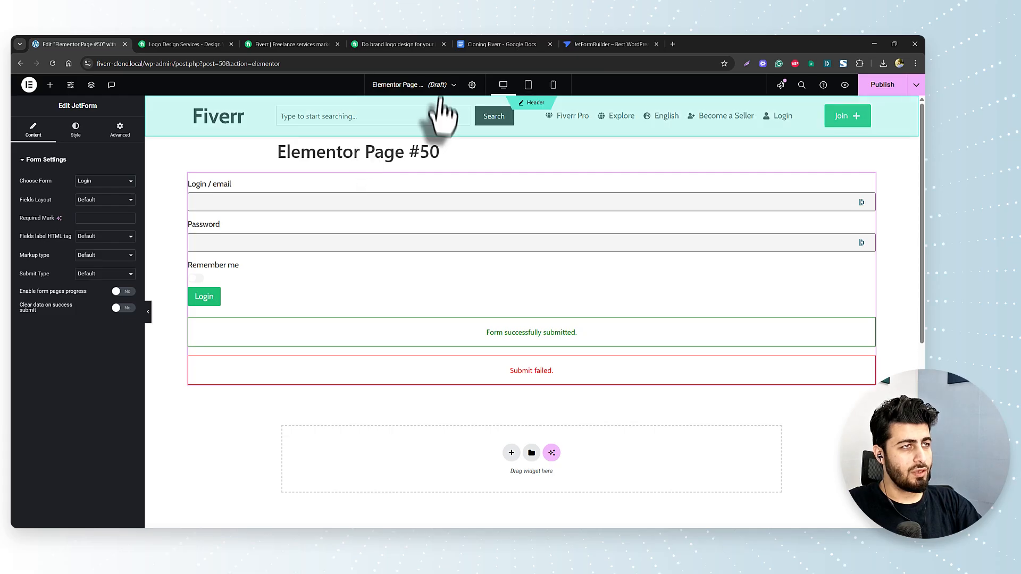
left_click(472, 84)
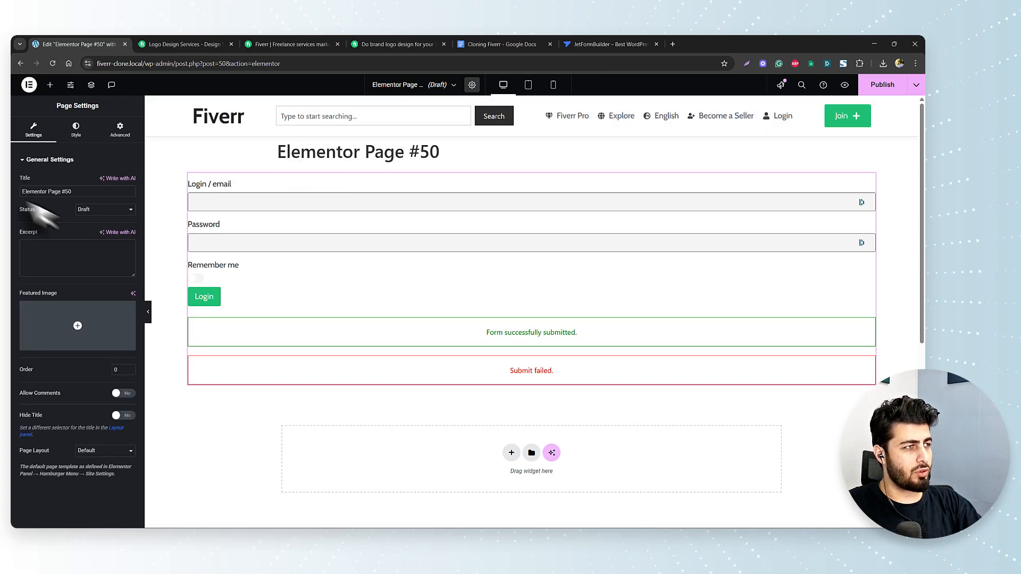
- Title the page 'Login' and set its layout to Elementor Full Width
triple_click(76, 191)
type("Login")
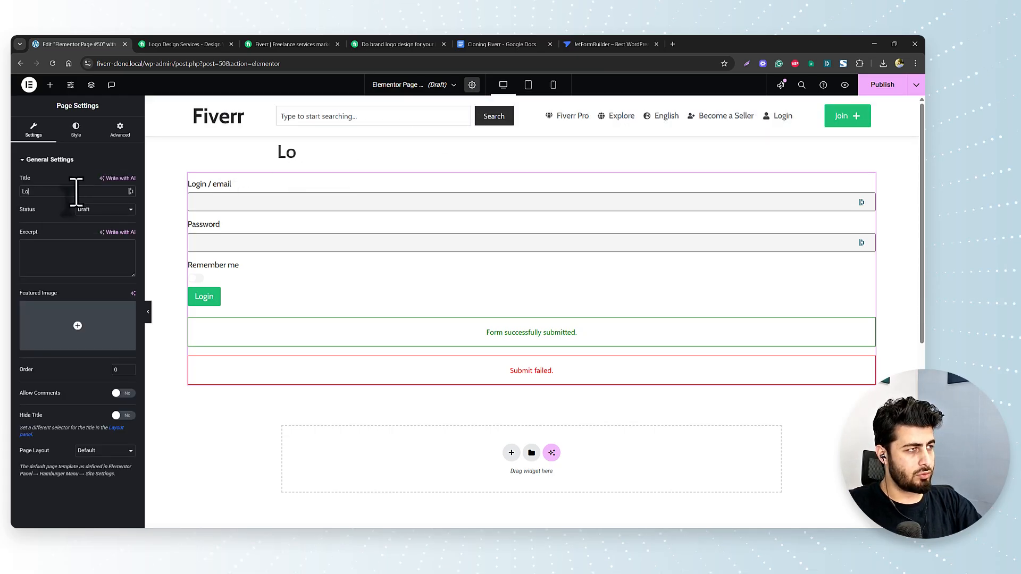
left_click(120, 452)
left_click(119, 484)
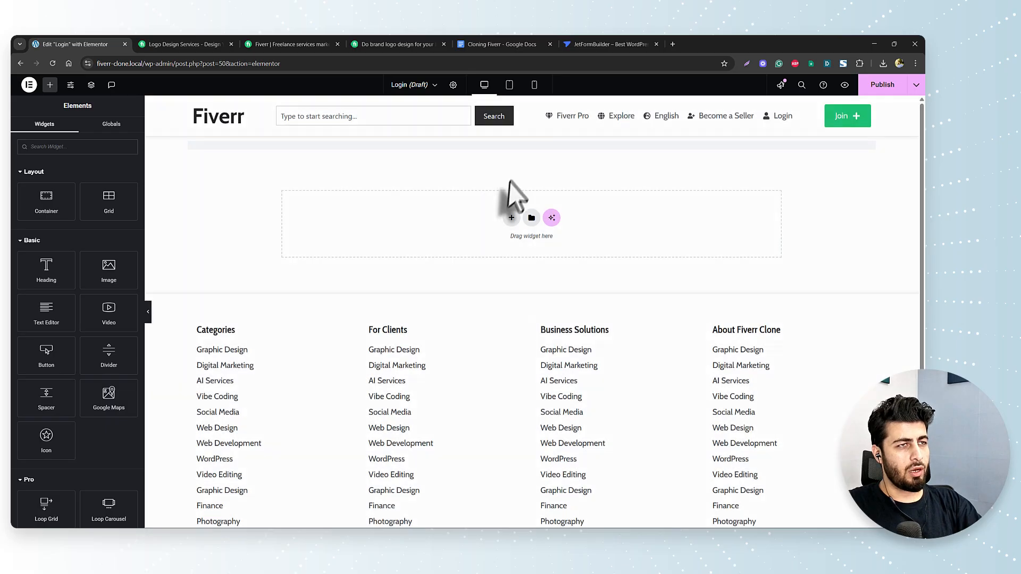
- Pad the login form's container 50px top and bottom and publish the page
left_click(532, 131)
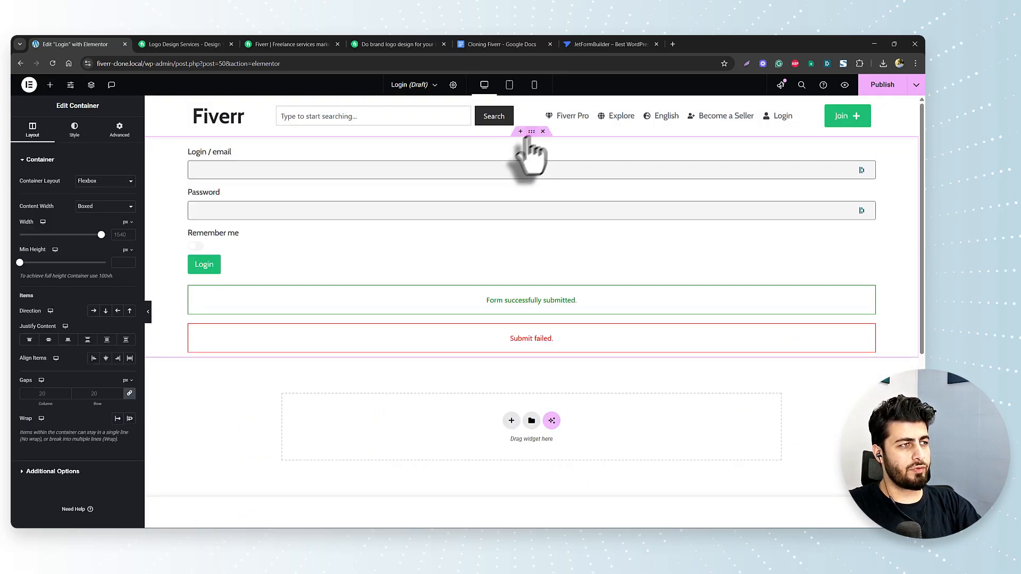
left_click(119, 129)
left_click(29, 226)
type("0")
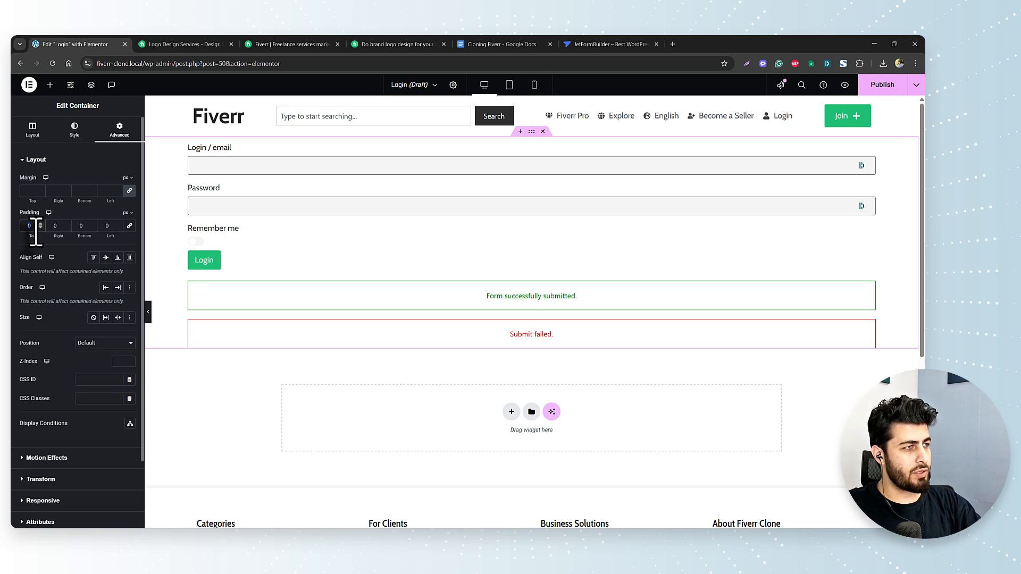
type("50")
key("Tab")
key("Tab")
type("50")
left_click(880, 90)
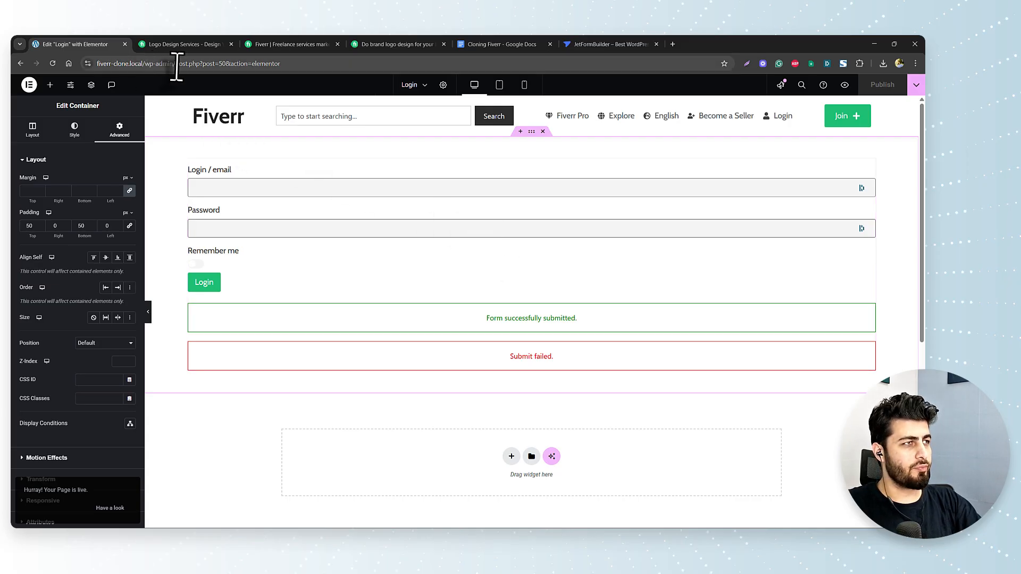
left_click_drag(146, 63, 316, 64)
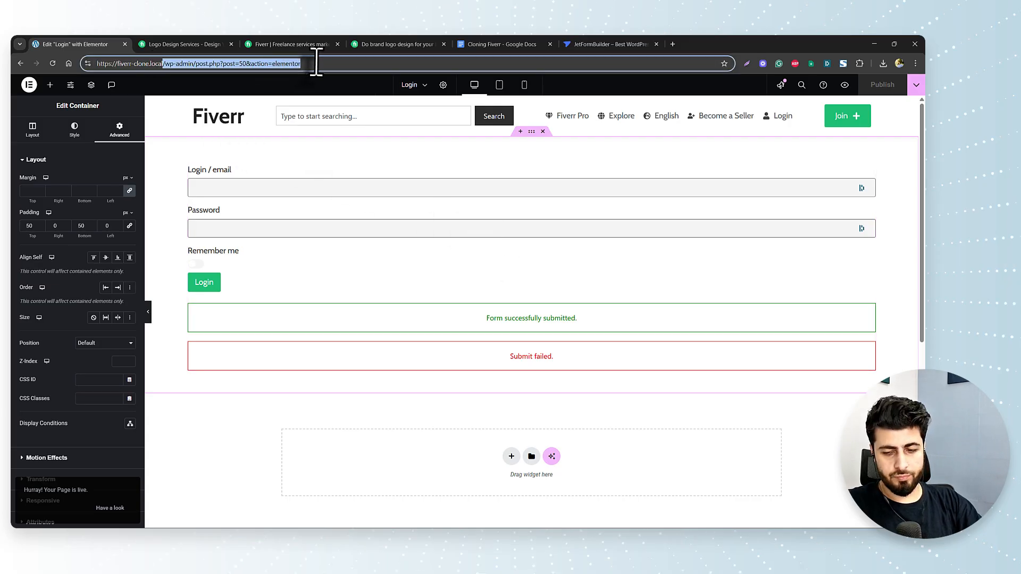
- Go to the dashboard's Pages list and view the published Login page
key("BackSpace")
key("Return")
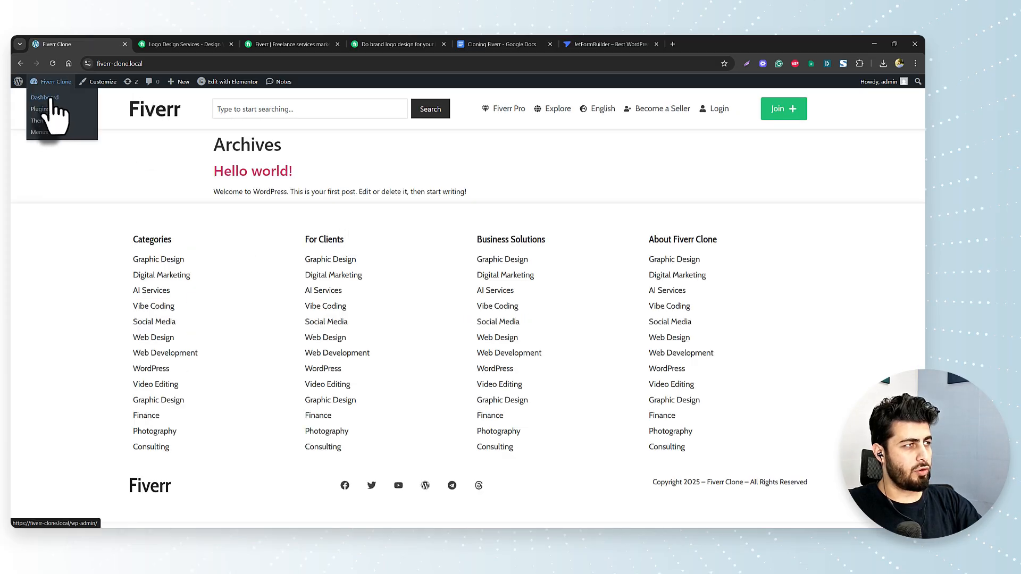
left_click(51, 98)
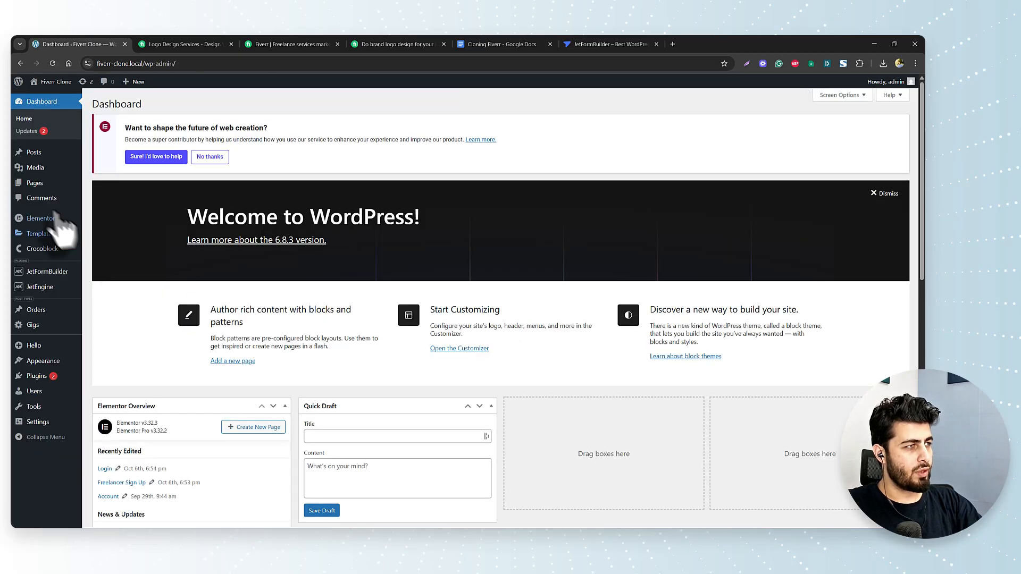
left_click(33, 183)
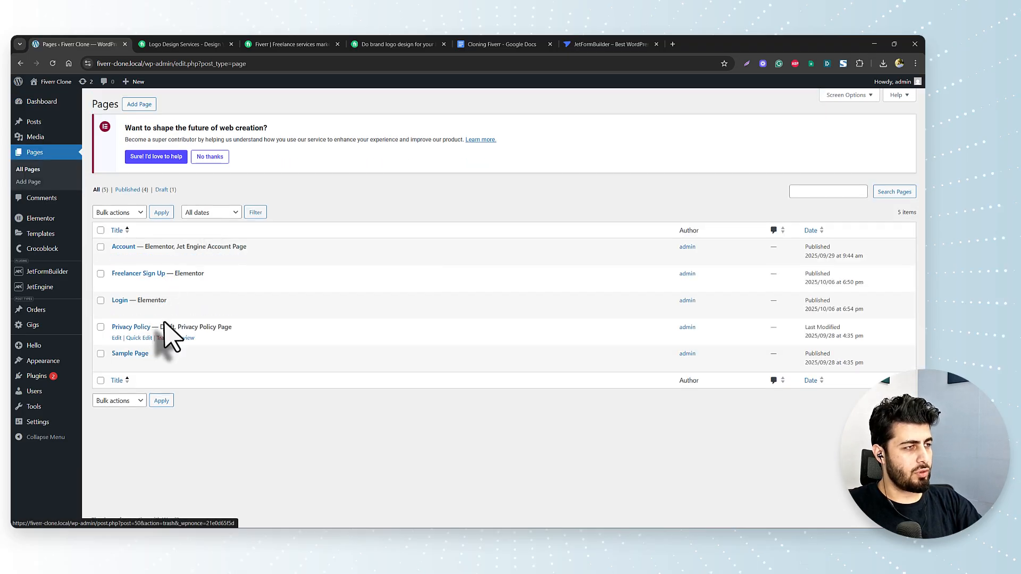
left_click(181, 311)
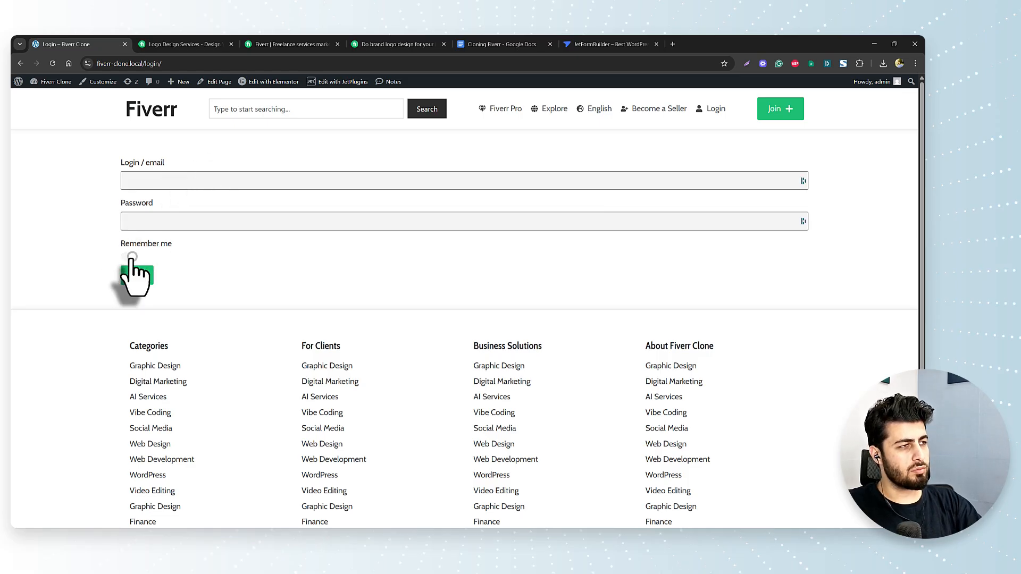
left_click(21, 63)
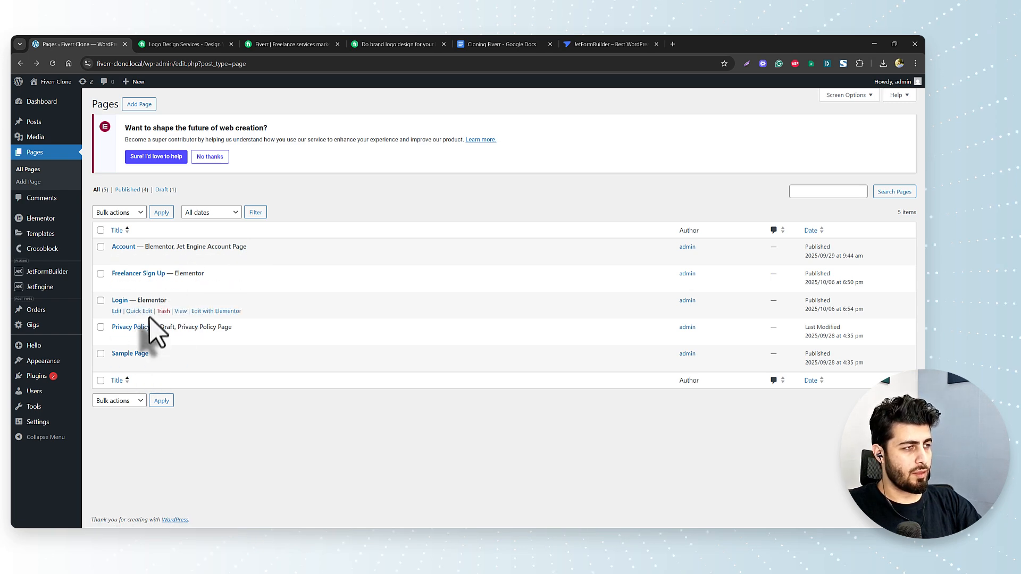
- Copy the Login page's link and load it in a new incognito window
right_click(181, 312)
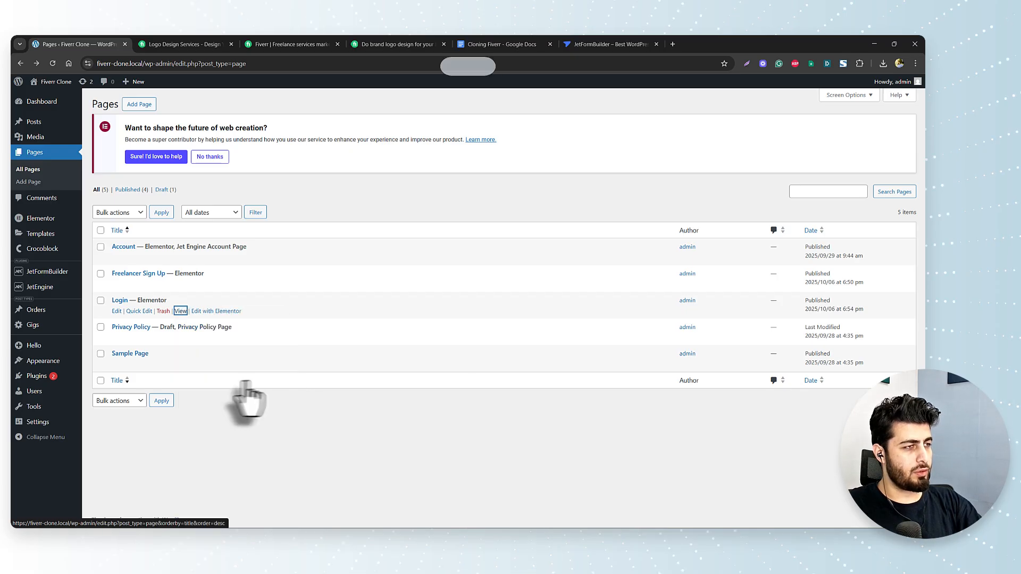
left_click(240, 380)
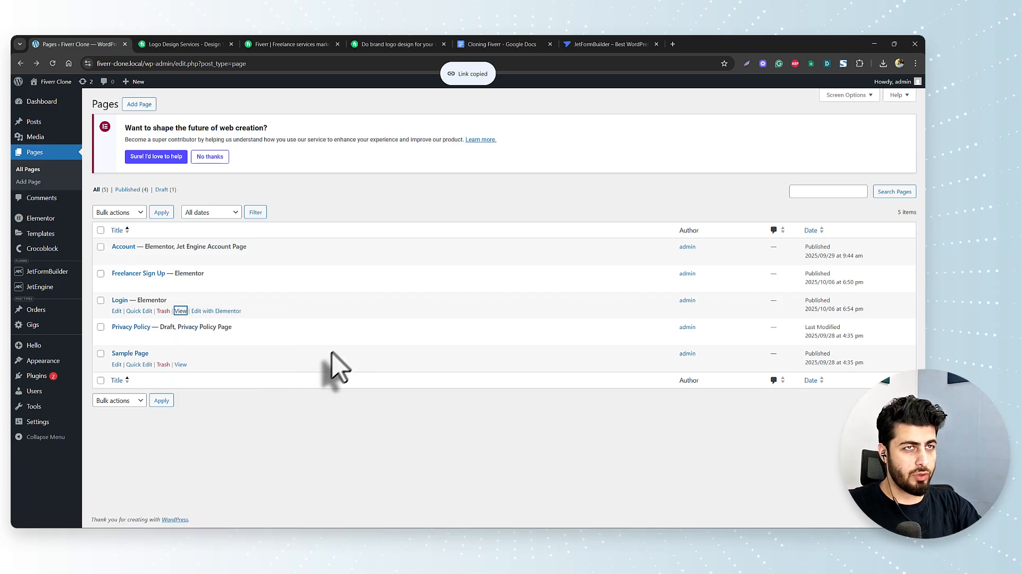
key("ctrl+shift+n")
key("ctrl+v")
key("Return")
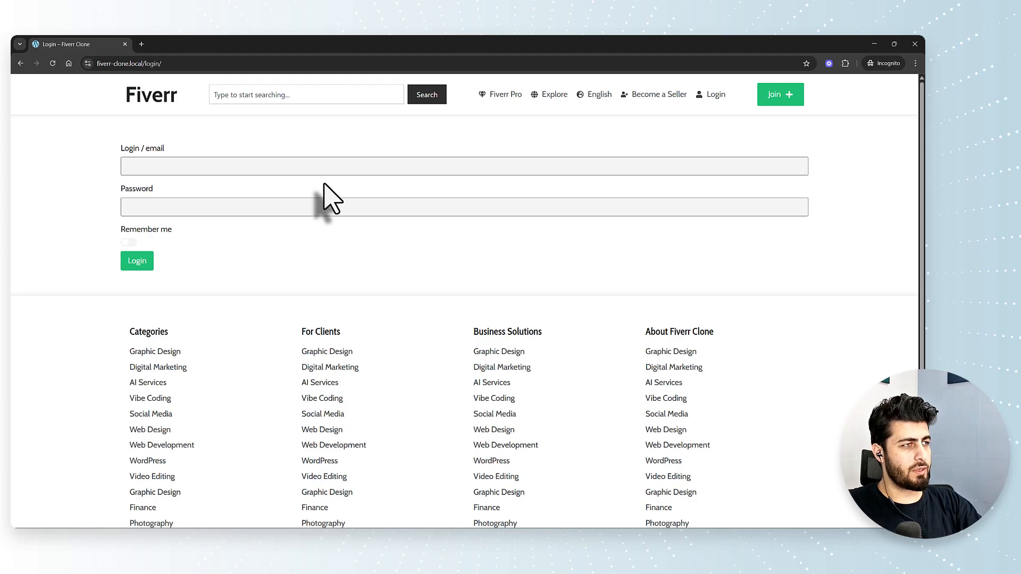
- Log in with the administrator's username and password, then close the incognito window
left_click(294, 169)
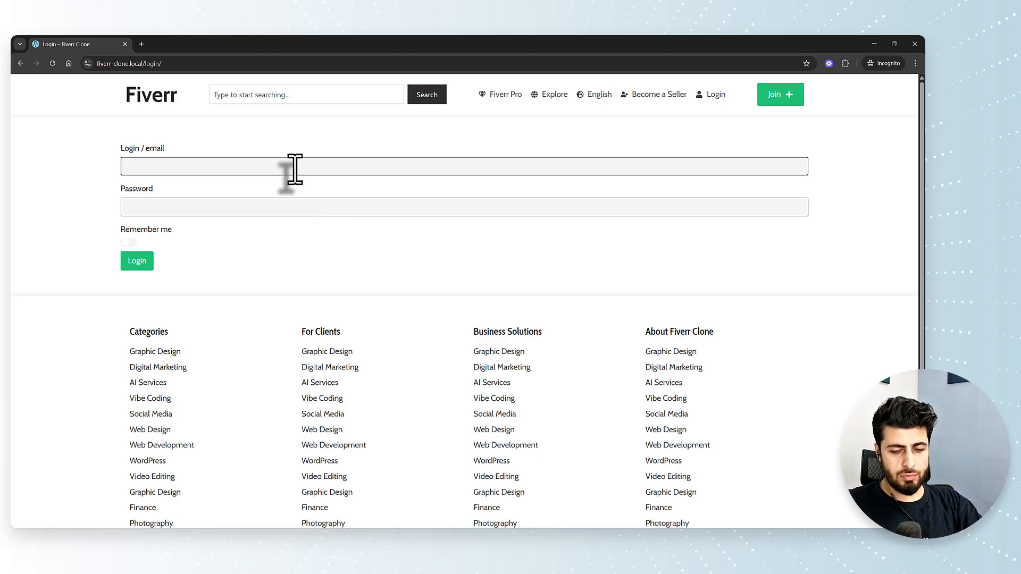
type("admin")
key("Tab")
type("ad")
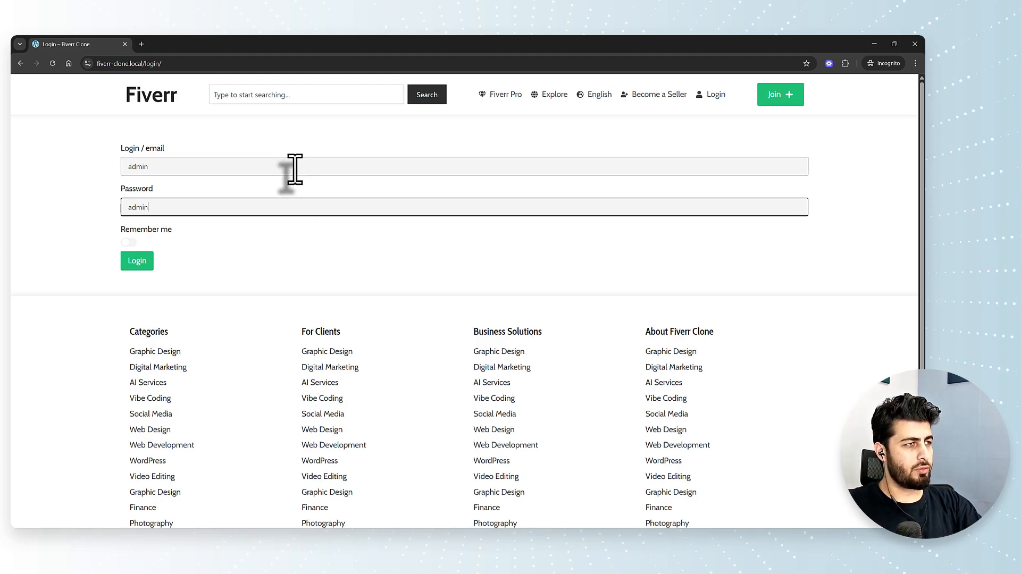
left_click(139, 263)
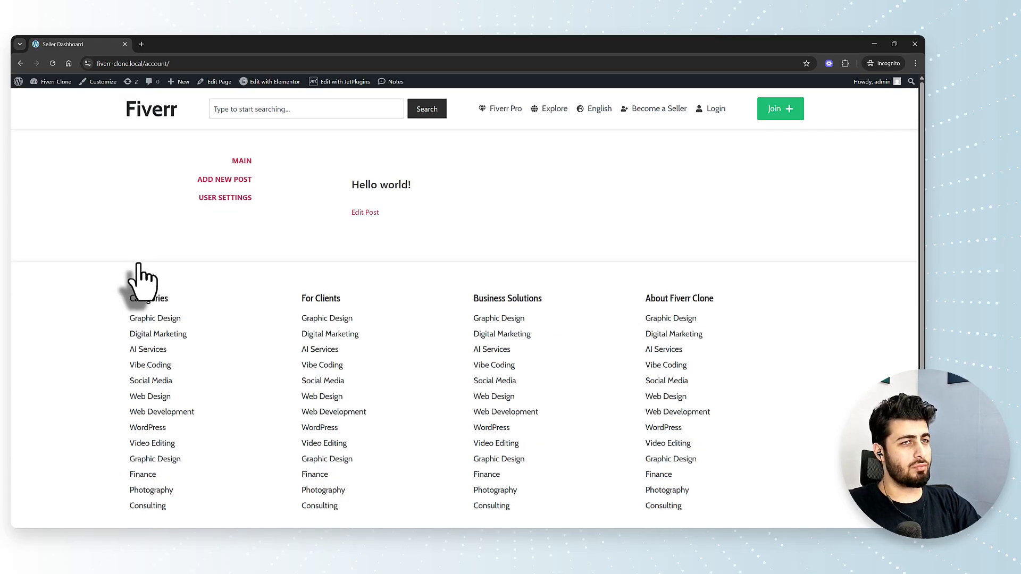
left_click(125, 44)
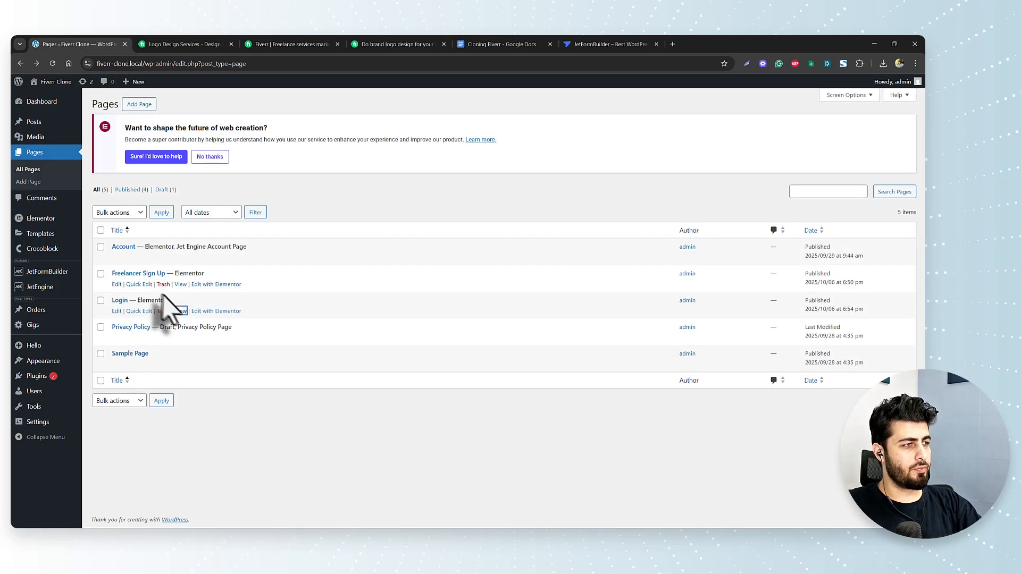
- Copy the Freelancer Sign Up page link, then fill in the first name, last name and email fields
right_click(181, 284)
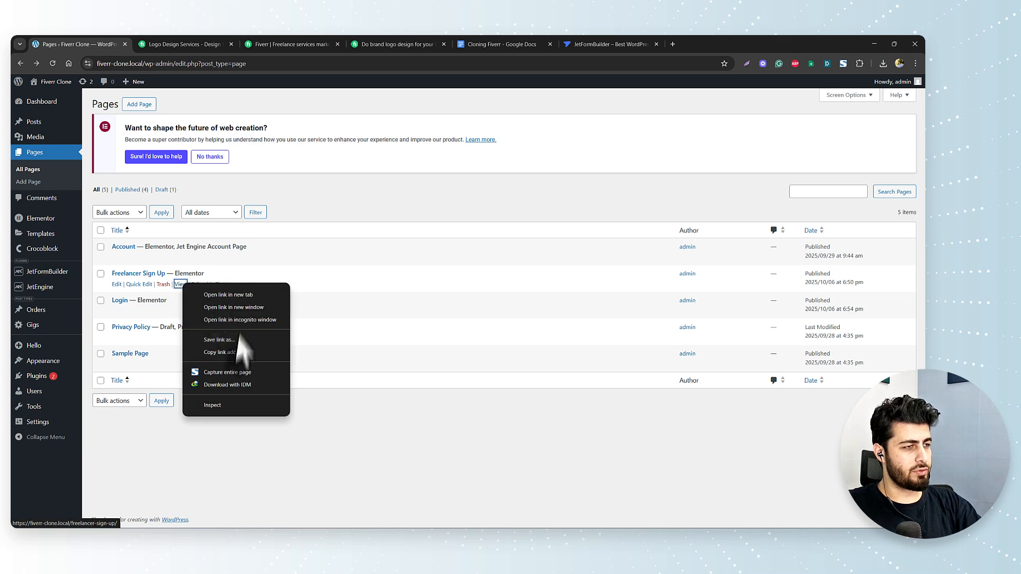
left_click(234, 353)
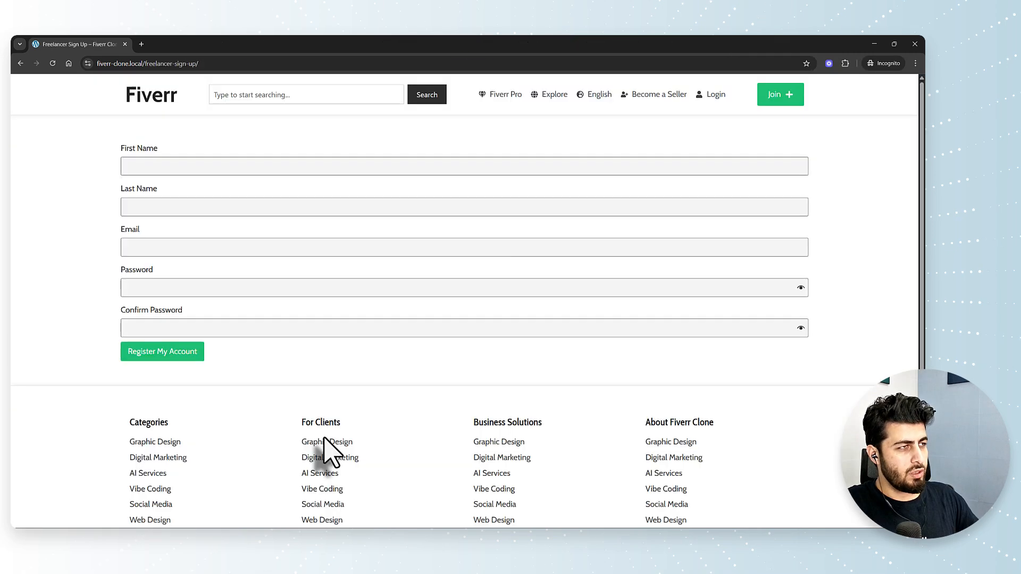
left_click(211, 168)
type("Freelancer")
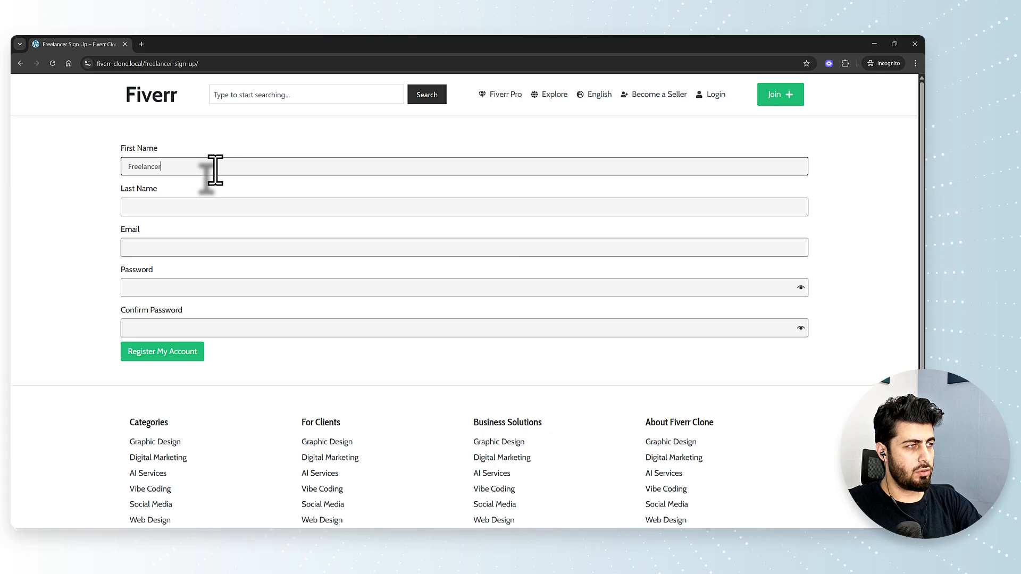
key("Tab")
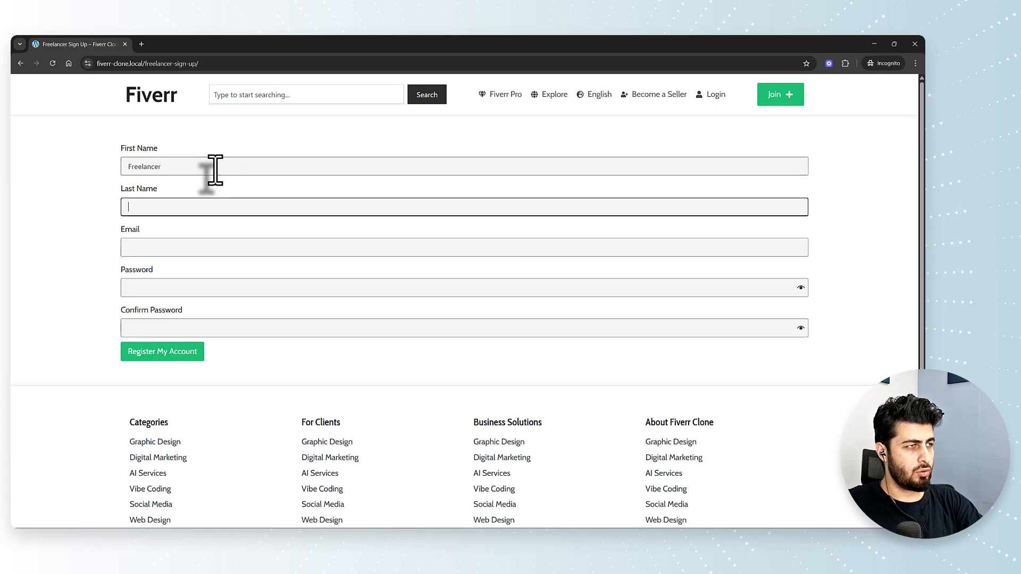
key("Tab")
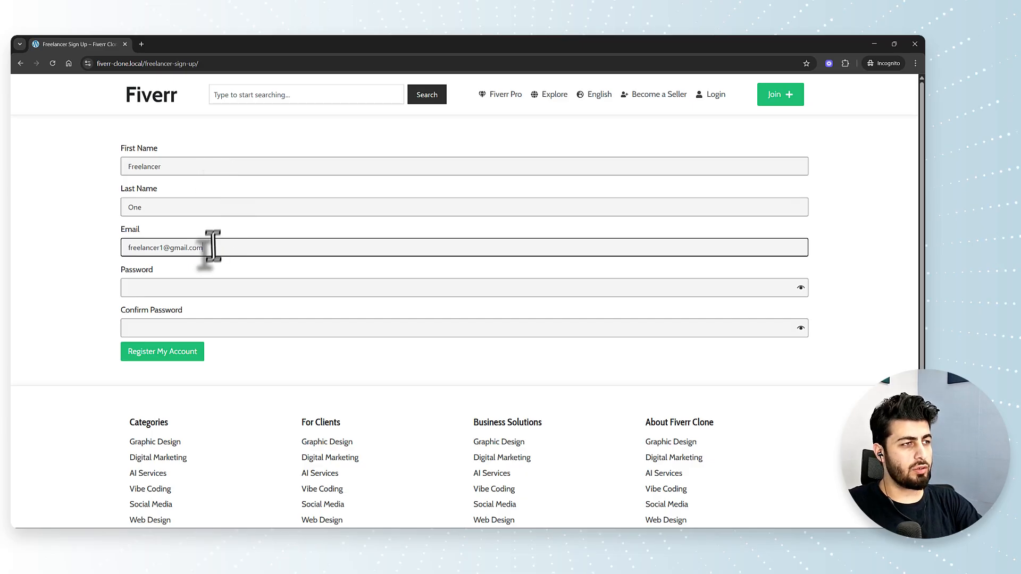
left_click_drag(207, 248, 112, 246)
- Enter and confirm the password, then register the account to get 'Form successfully submitted.'
left_click(143, 289)
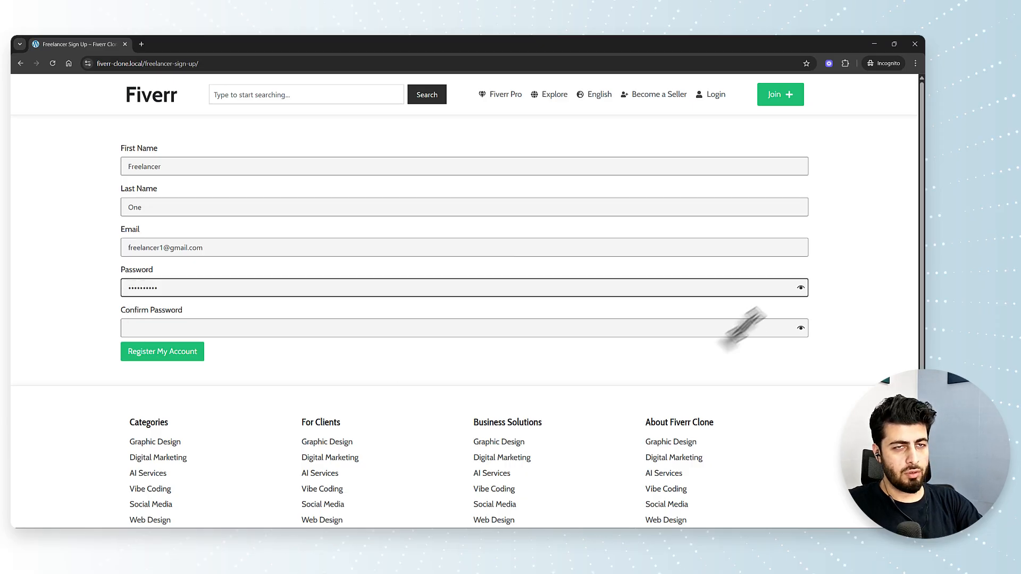
left_click(801, 288)
left_click(170, 328)
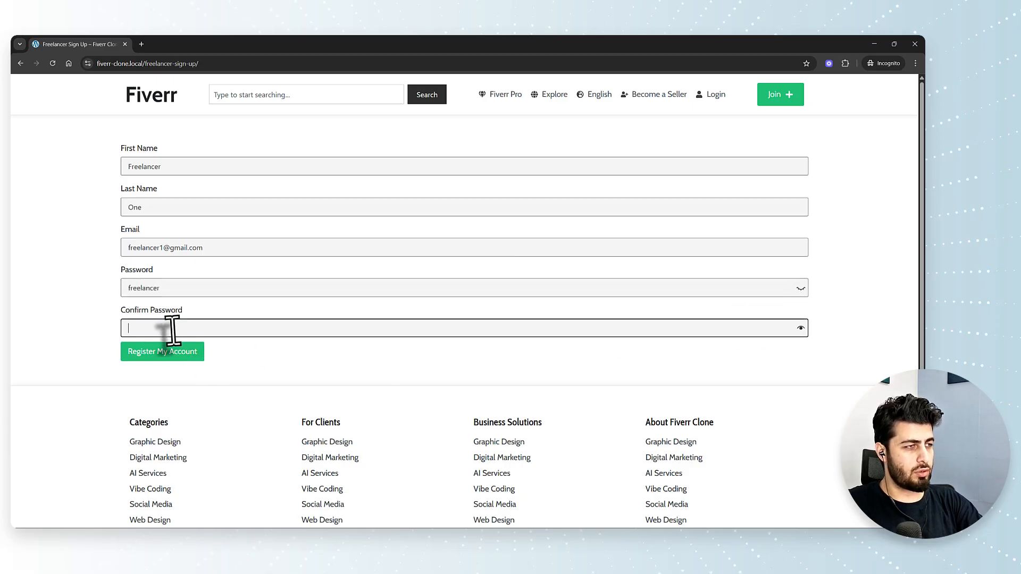
type("fr")
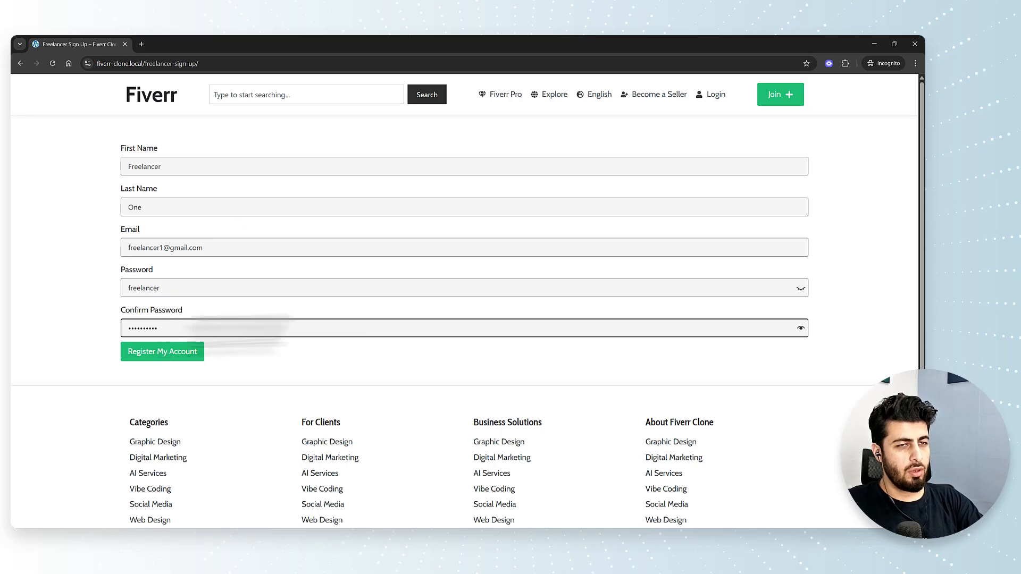
left_click(801, 328)
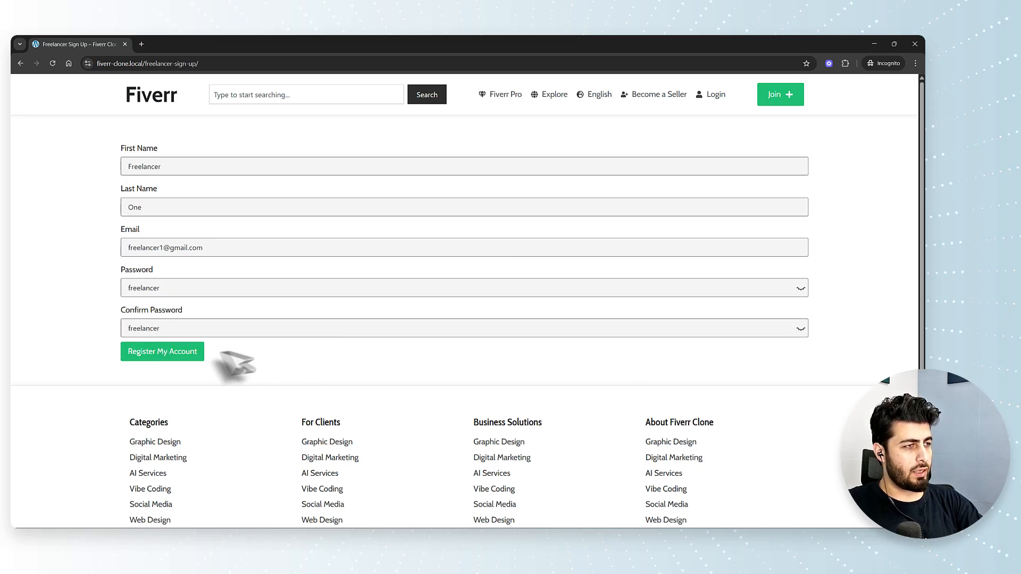
left_click(175, 361)
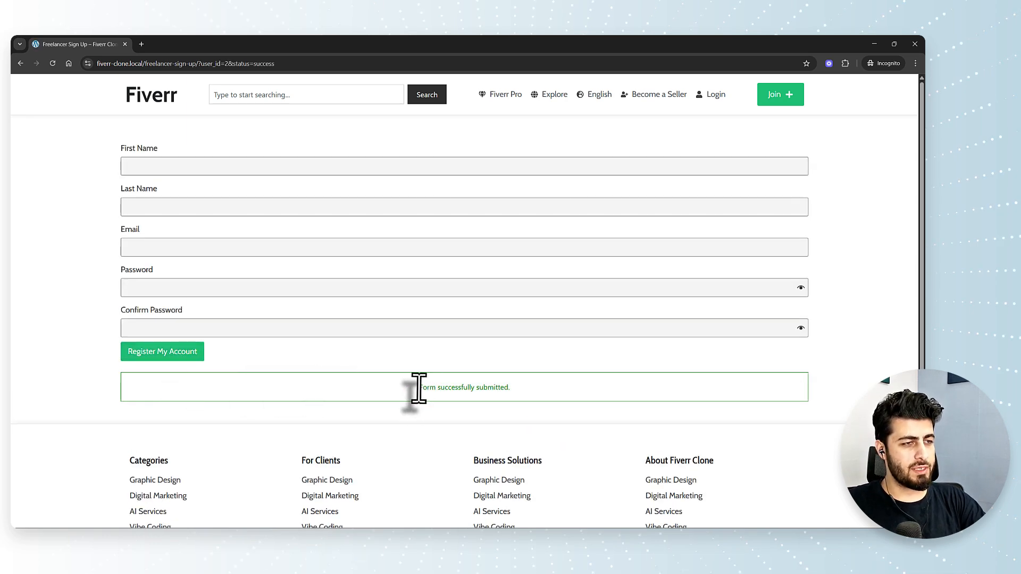
left_click_drag(413, 388, 524, 398)
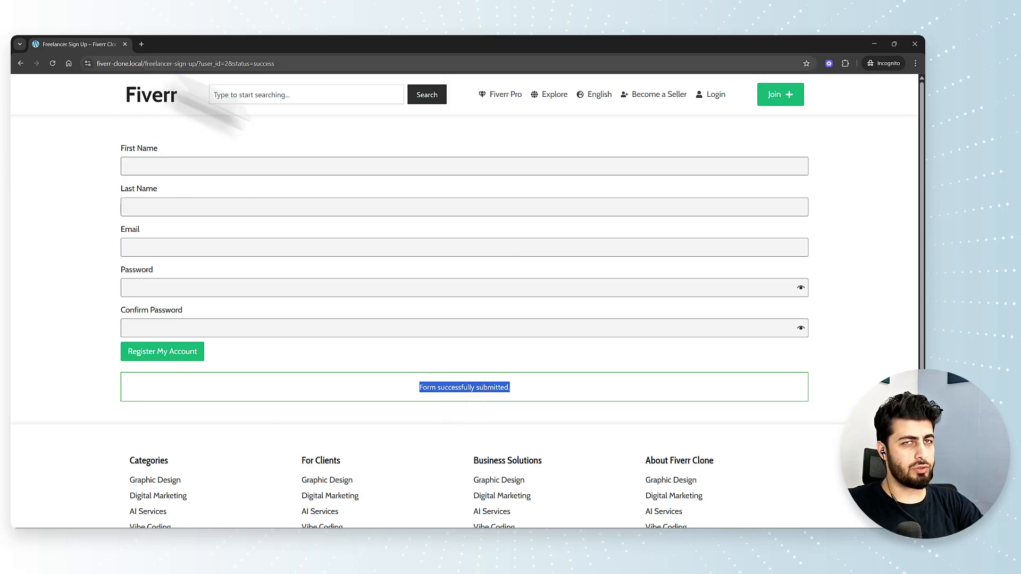
- Load the /login page and try logging in with the new freelancer's email and password
double_click(159, 63)
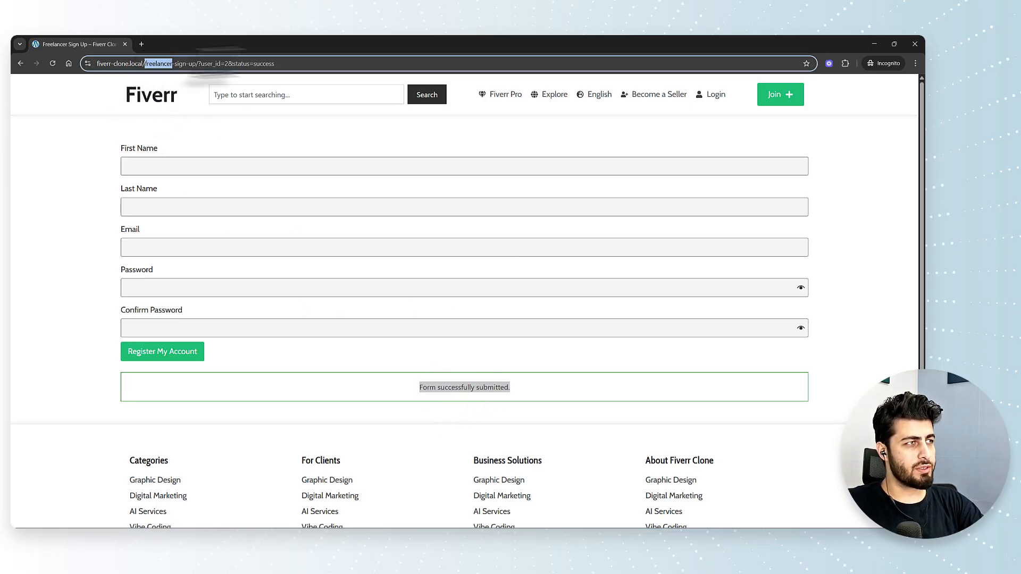
left_click_drag(158, 64, 319, 59)
type("lone.local/lo")
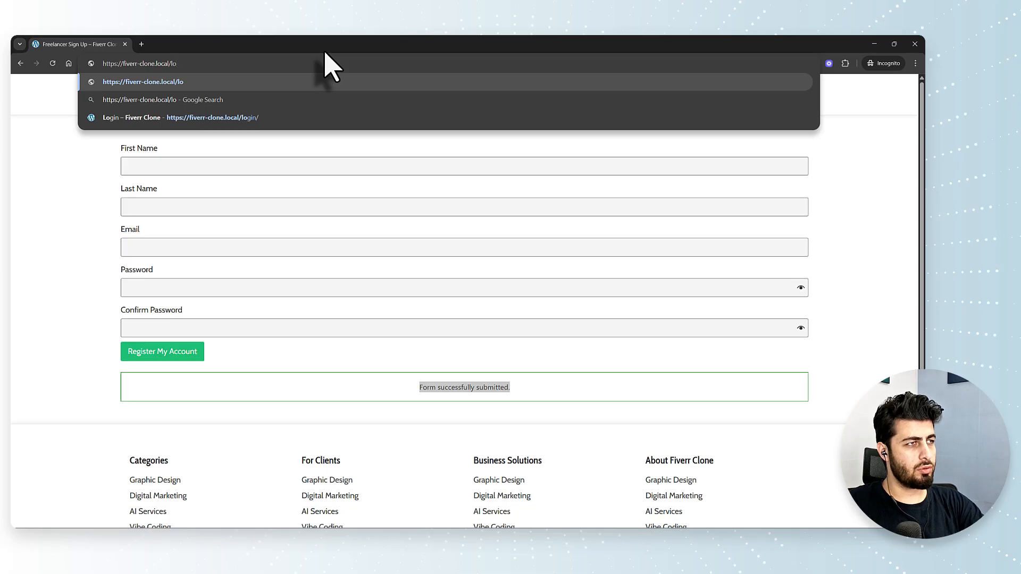
type("gin")
key("Return")
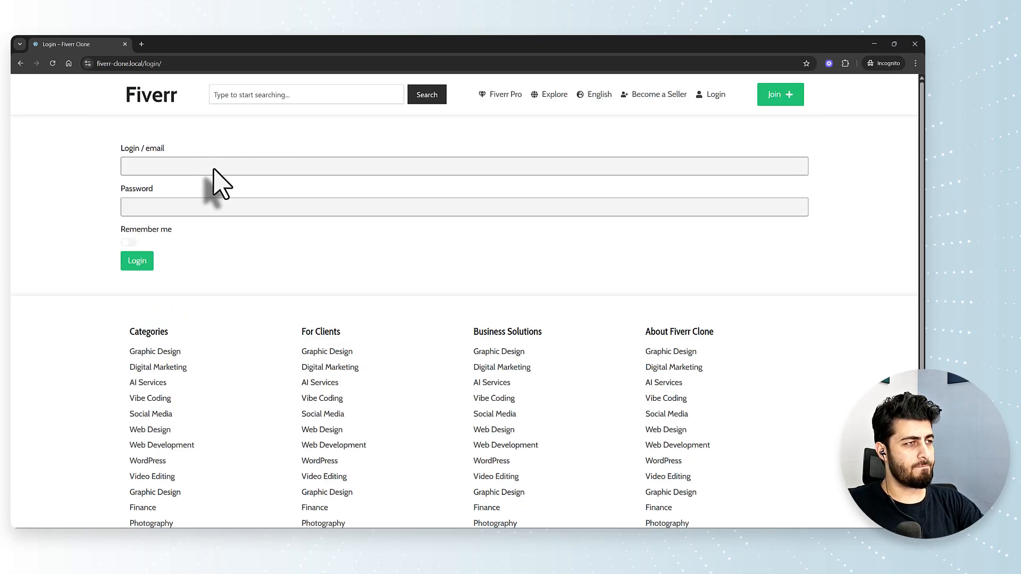
left_click(211, 167)
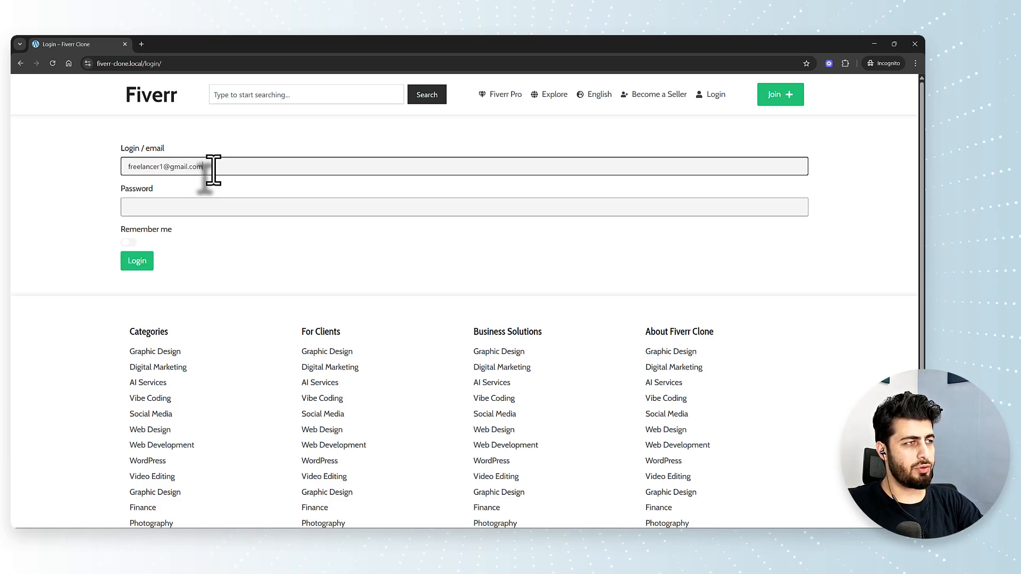
key("Tab")
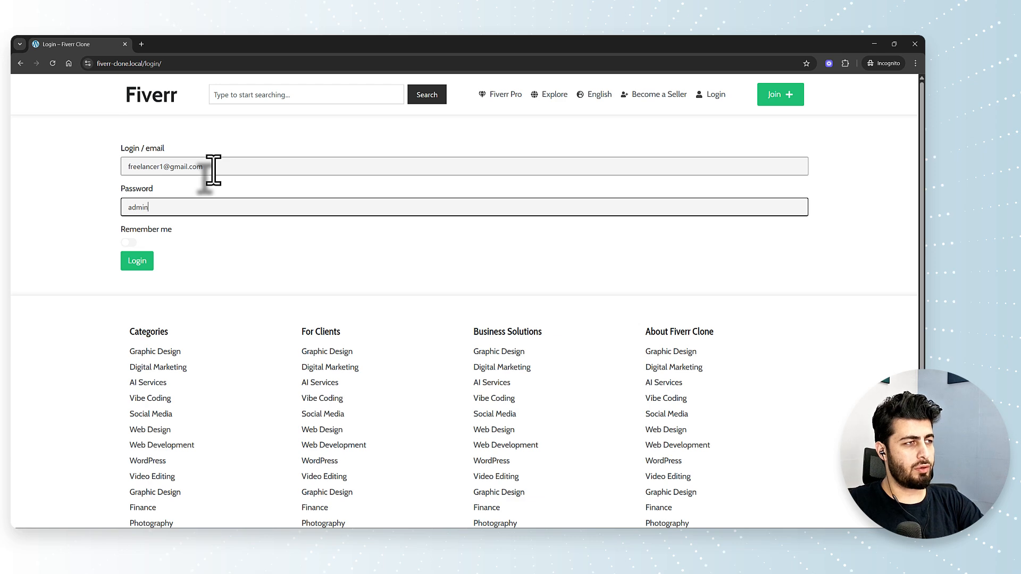
left_click(137, 261)
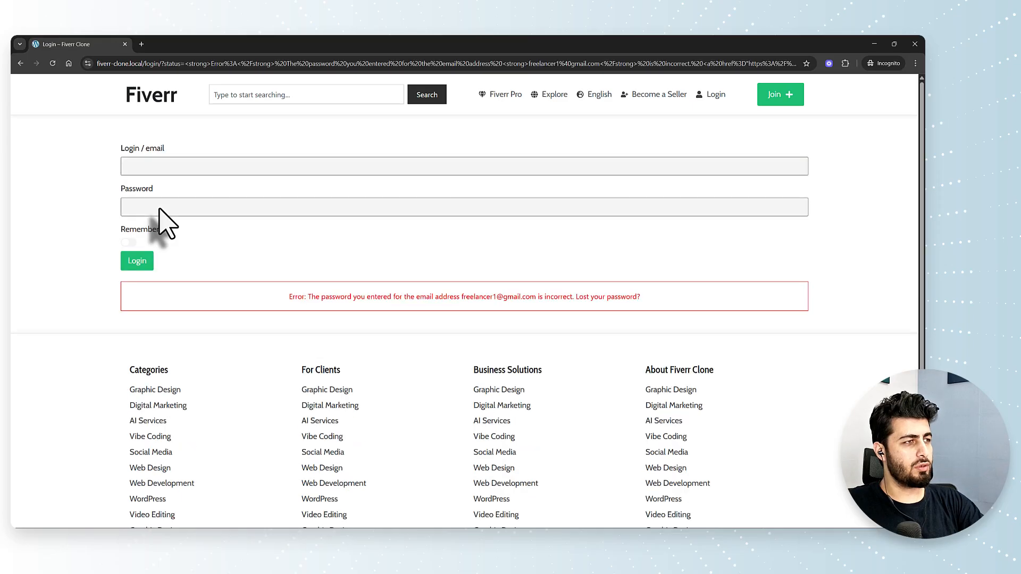
- Re-enter the freelancer's email and password after the error and log in successfully
left_click(174, 167)
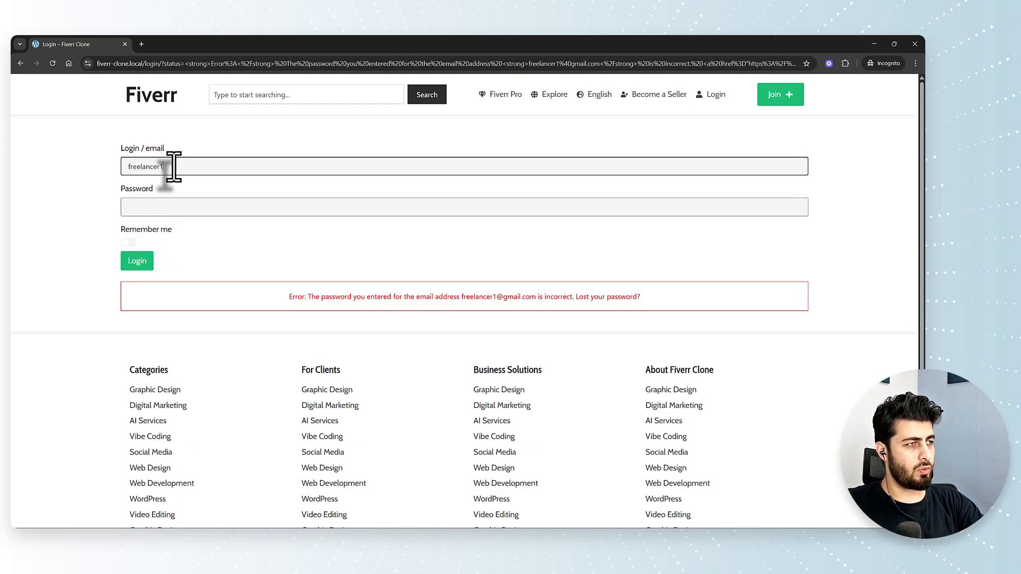
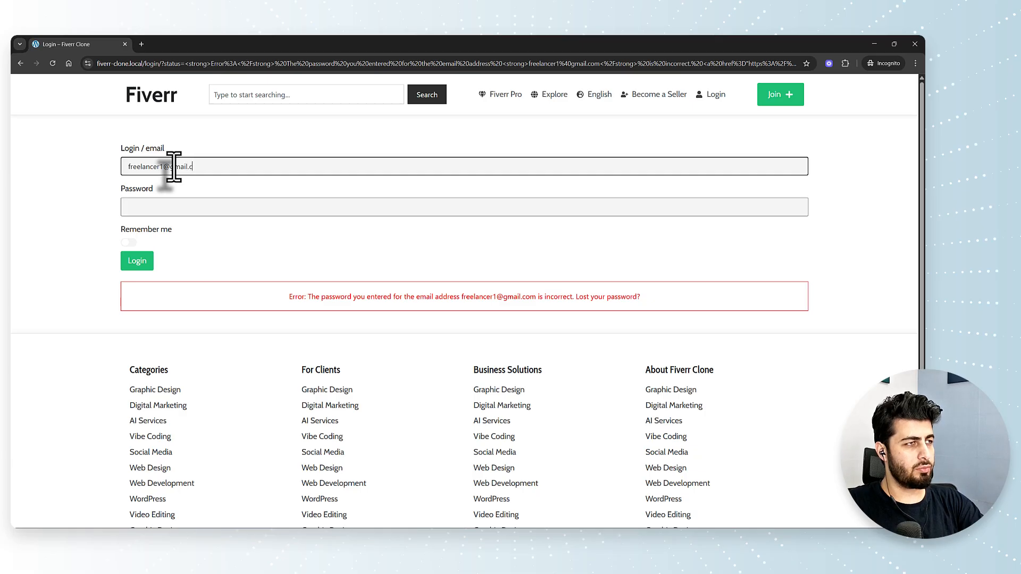
key("Tab")
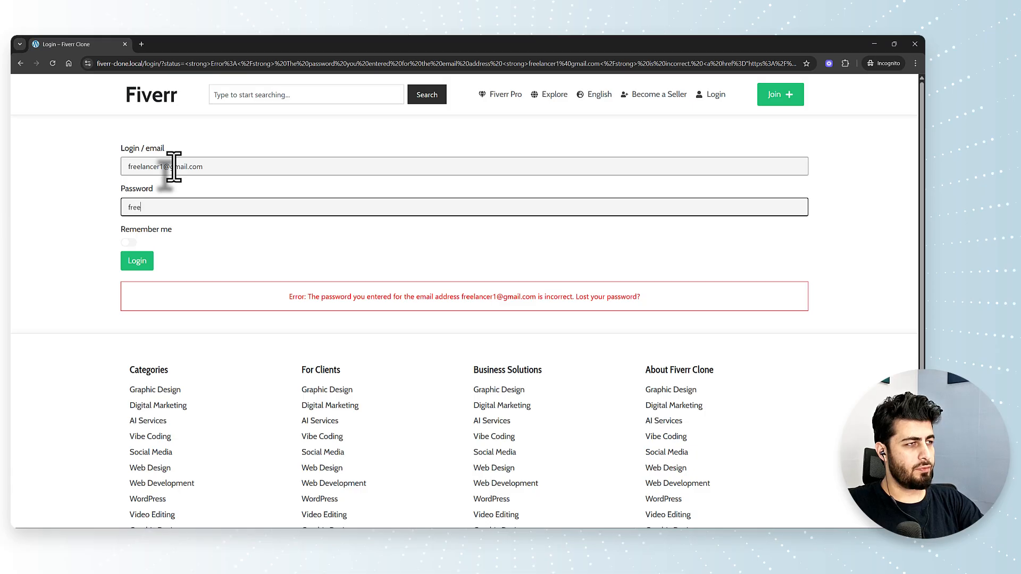
left_click(136, 261)
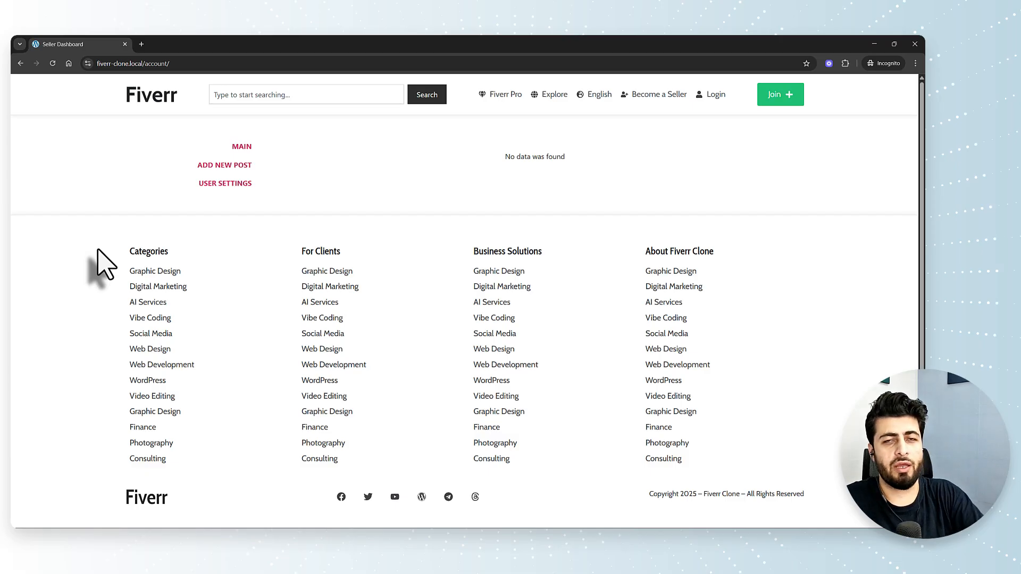
- Close the incognito window and open the Add New form page in a new tab
left_click(914, 44)
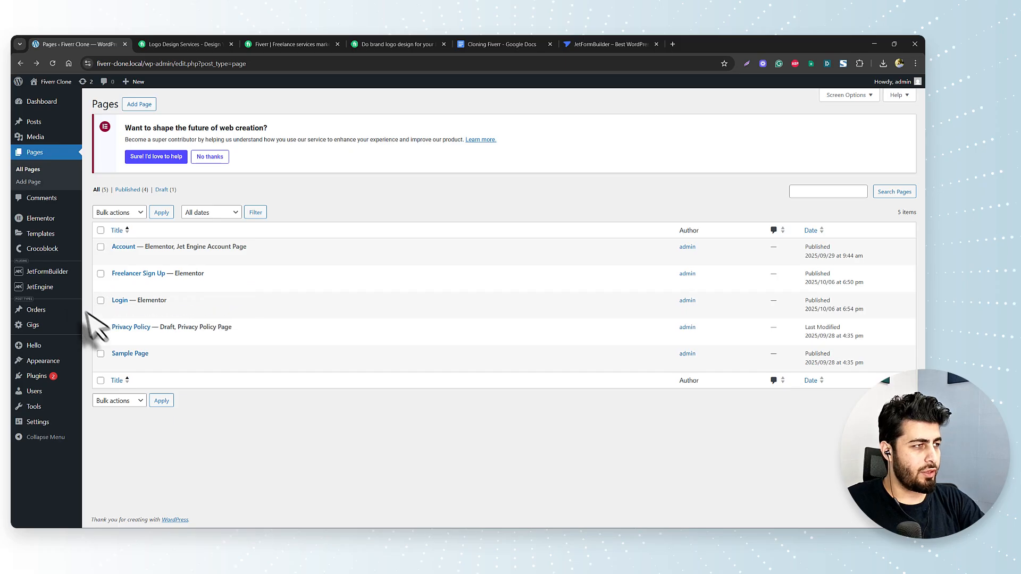
mouse_move(59, 276)
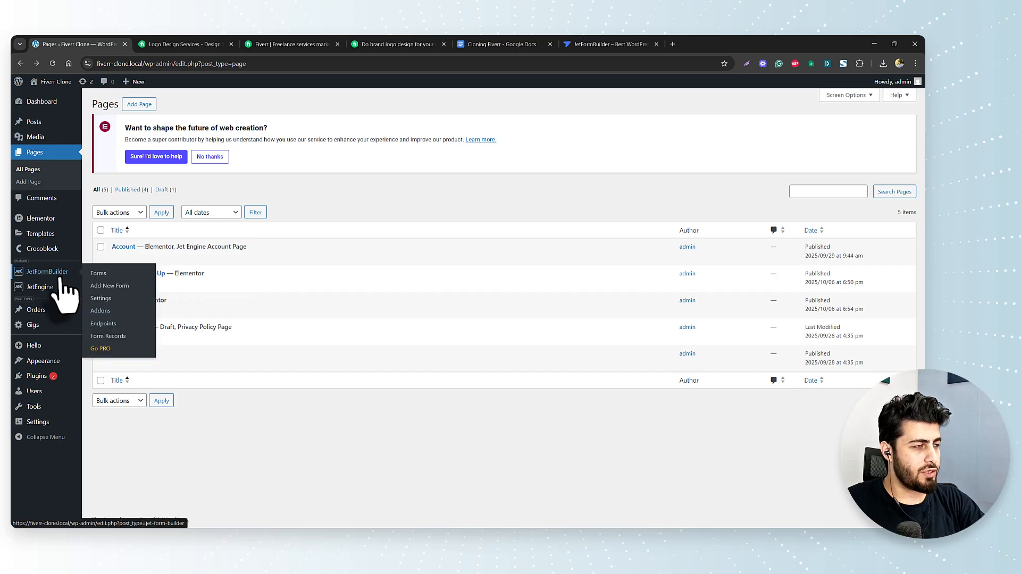
right_click(124, 287)
left_click(154, 296)
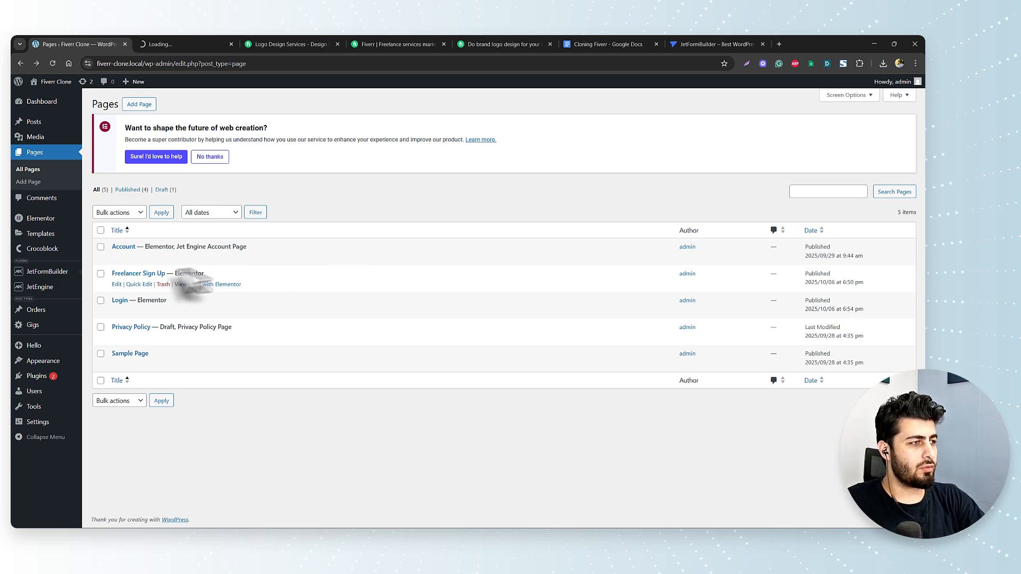
- Review the JetEngine New Post form's fields, then return to the Add New Gig form
mouse_move(47, 290)
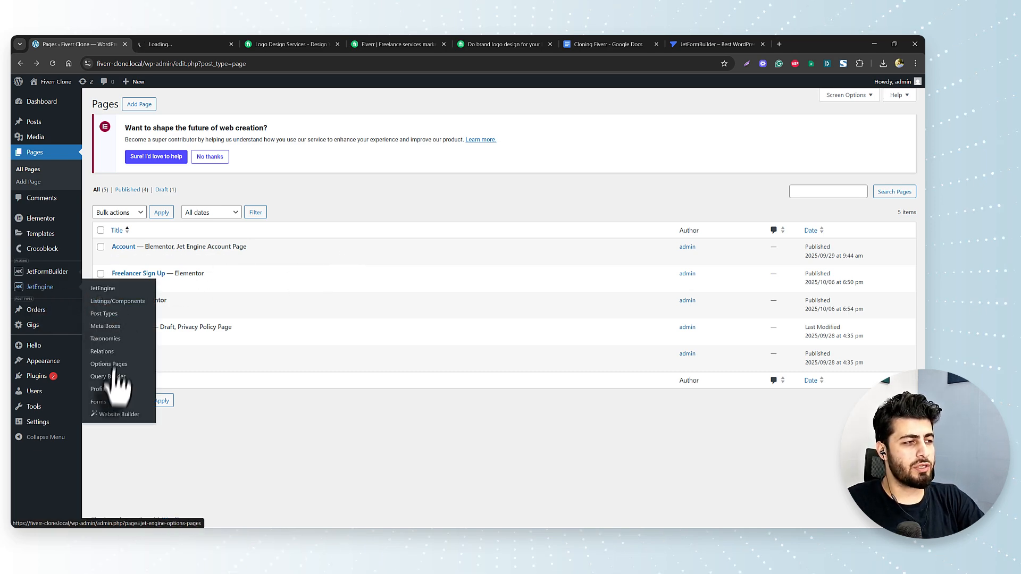
left_click(98, 403)
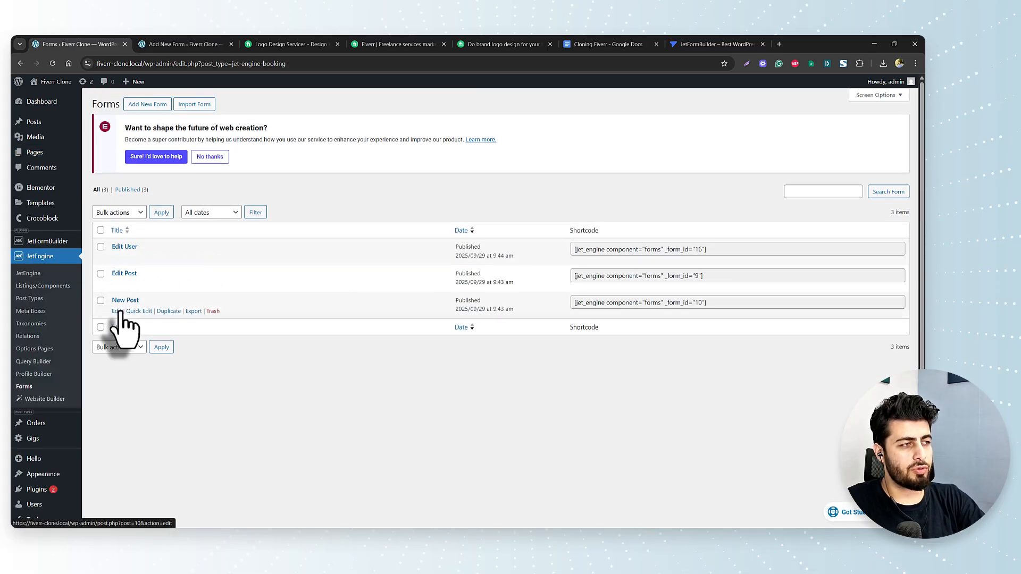
left_click(117, 312)
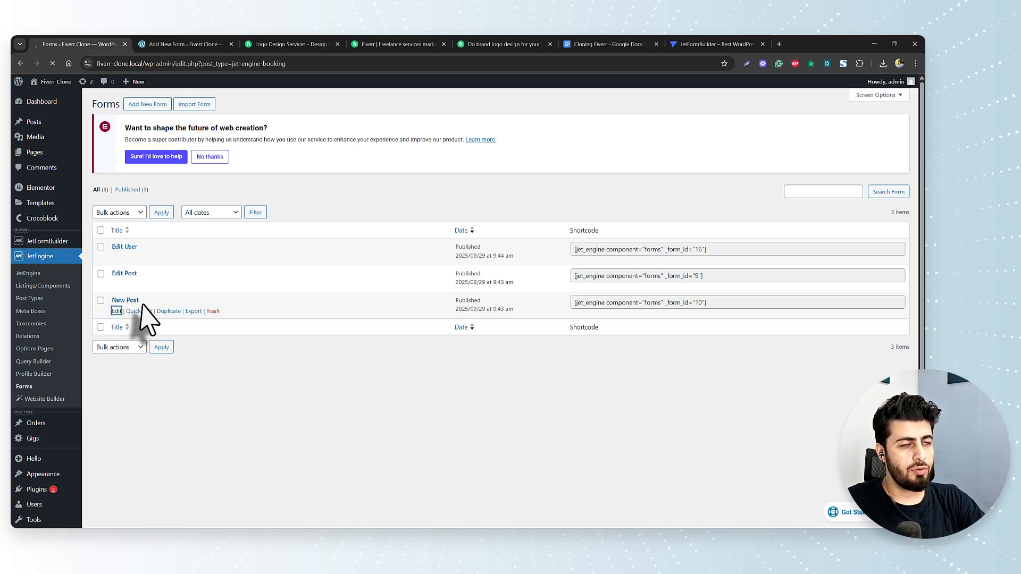
scroll(181, 322, "up", 5)
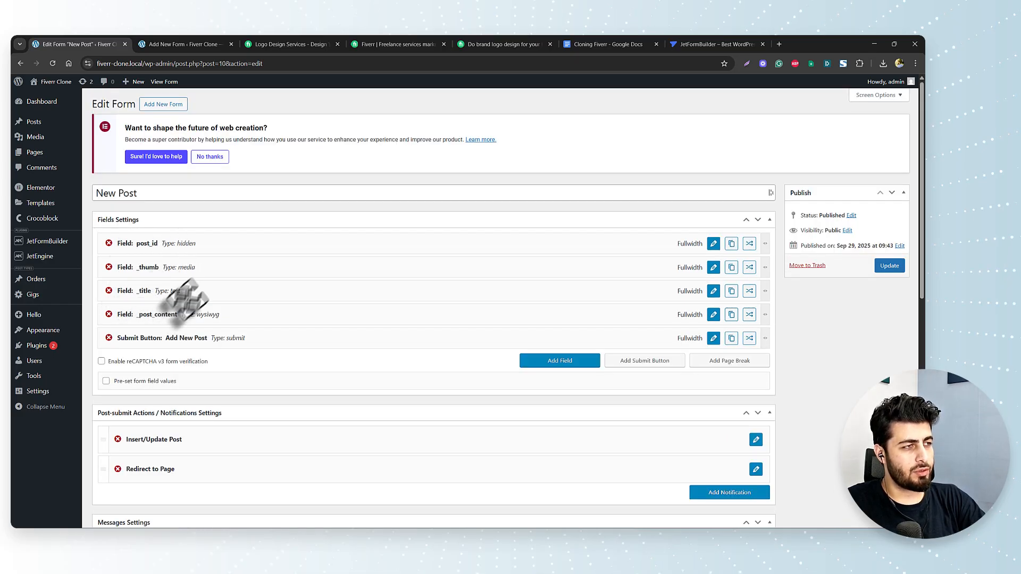
left_click(184, 44)
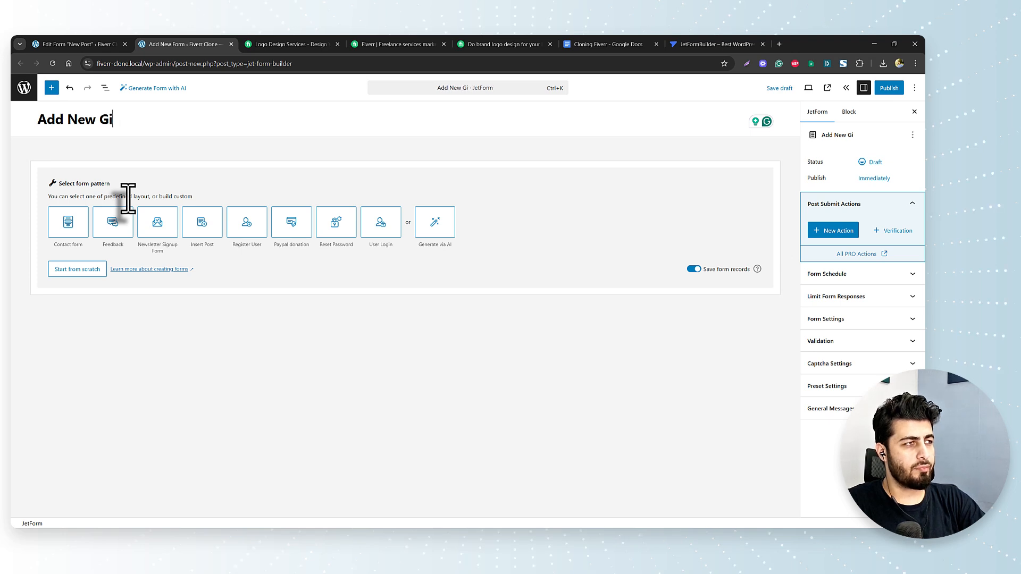
- Start the form from scratch and delete the default Text field, keeping the hidden post_id field
left_click(81, 270)
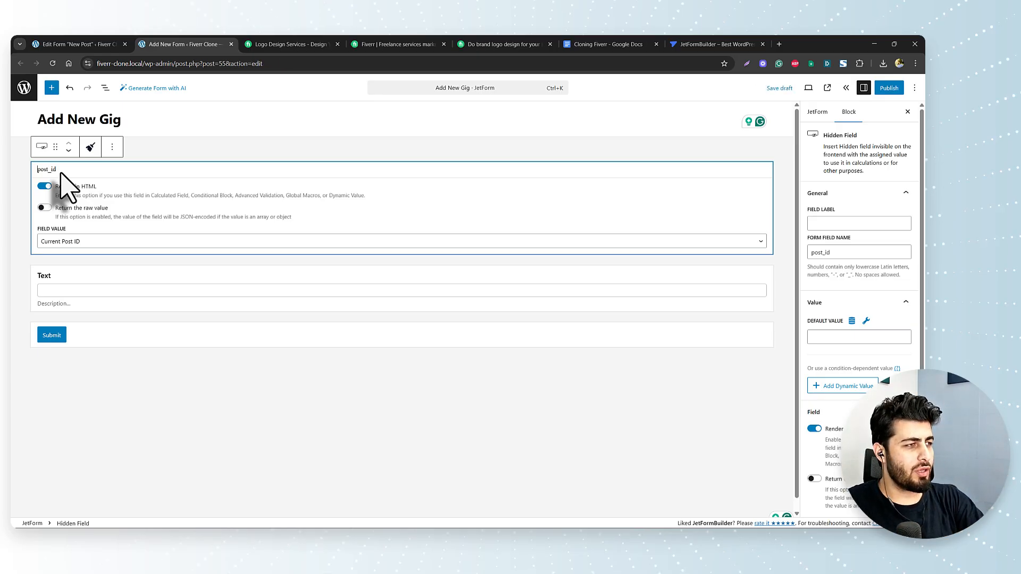
left_click(53, 292)
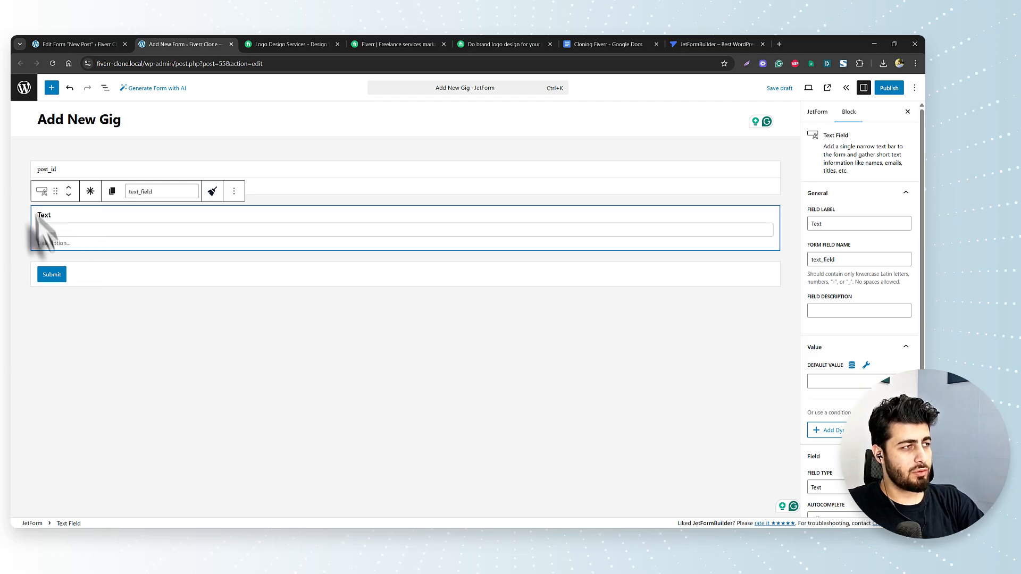
left_click(234, 191)
left_click(253, 397)
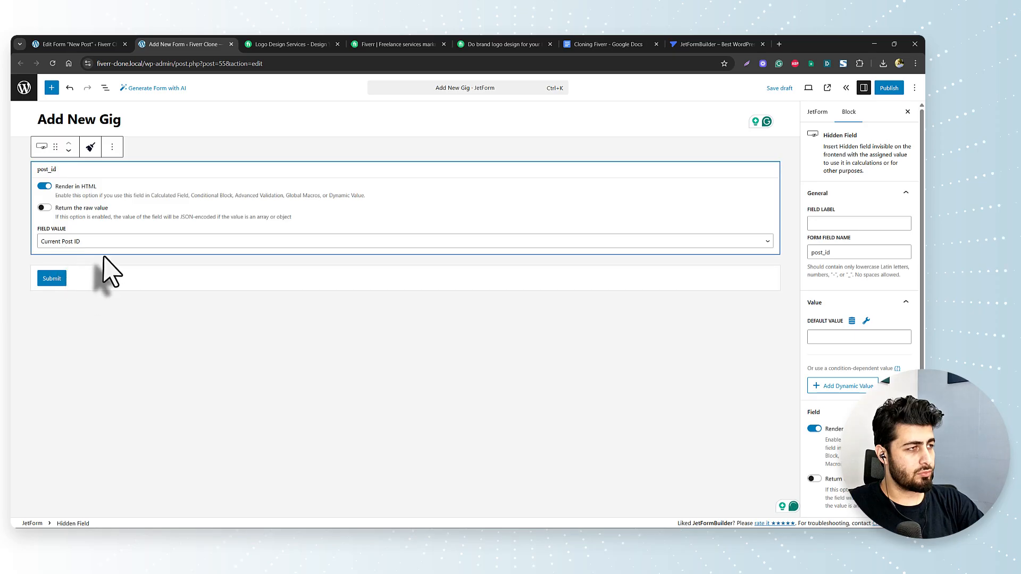
left_click(98, 278)
left_click(87, 278)
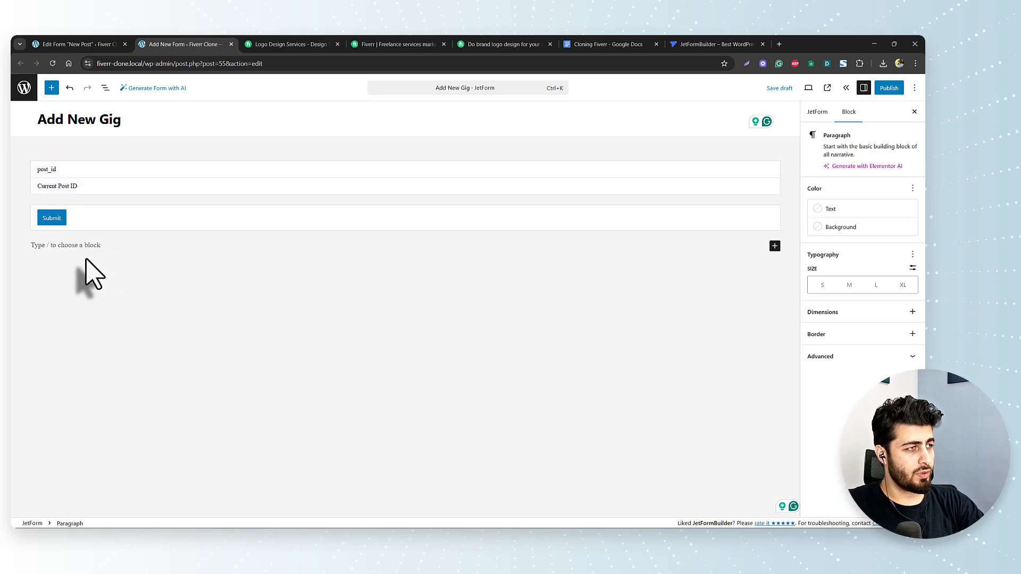
- Delete the Submit button, insert a Text Field block via '/', then return to the New Post form
left_click(55, 226)
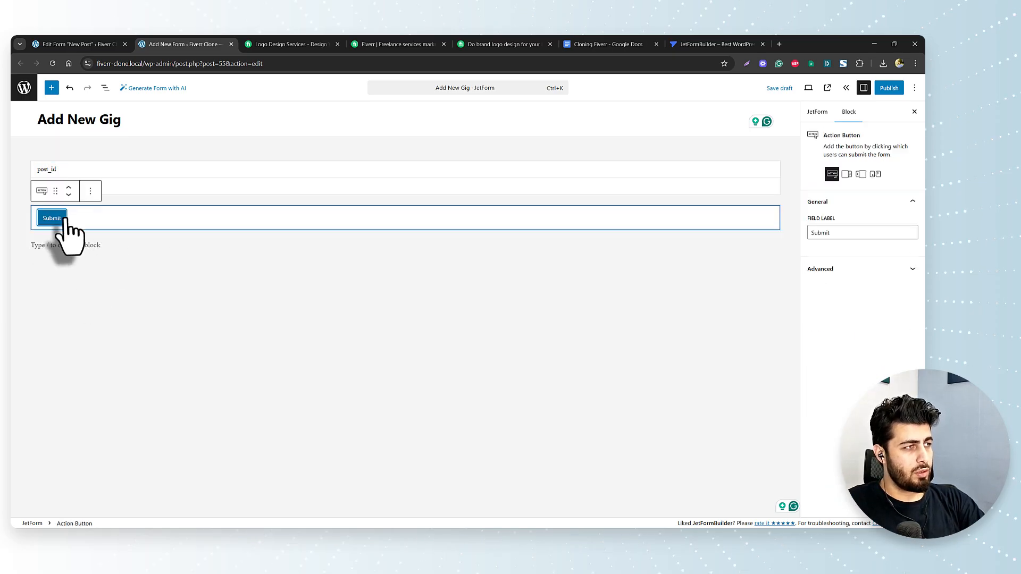
left_click(90, 192)
left_click(112, 399)
left_click(83, 266)
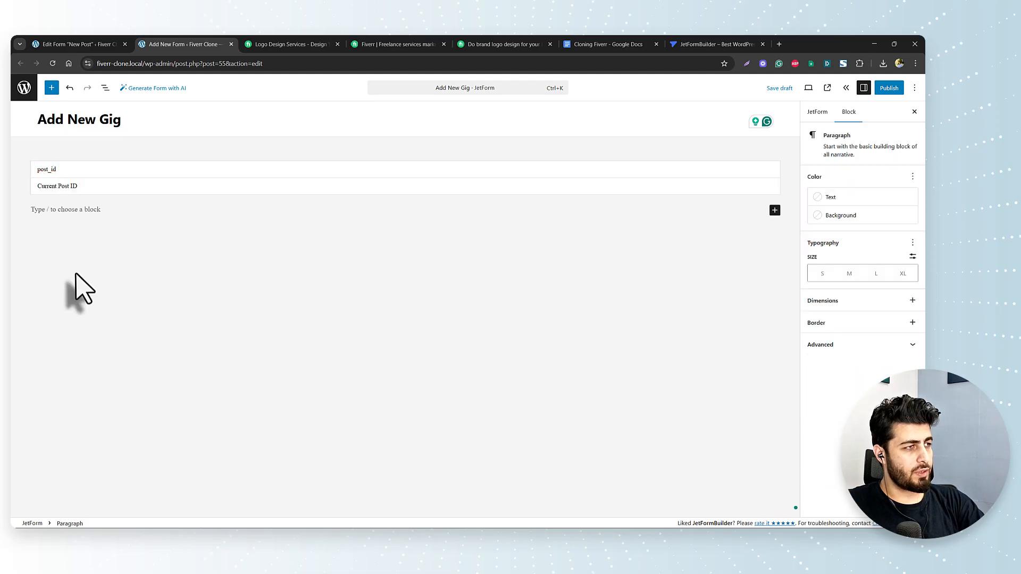
left_click(78, 212)
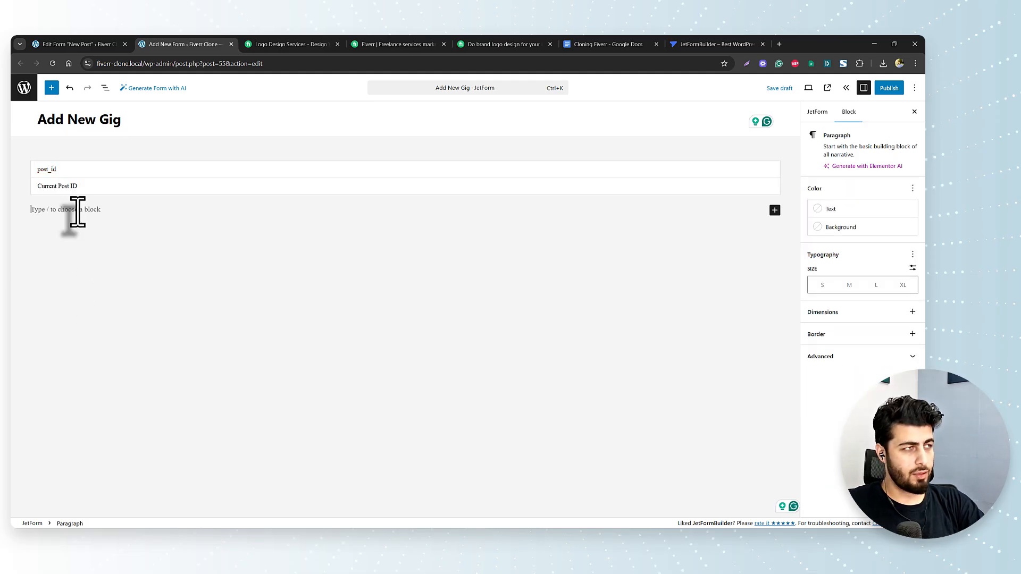
type("/")
key("Return")
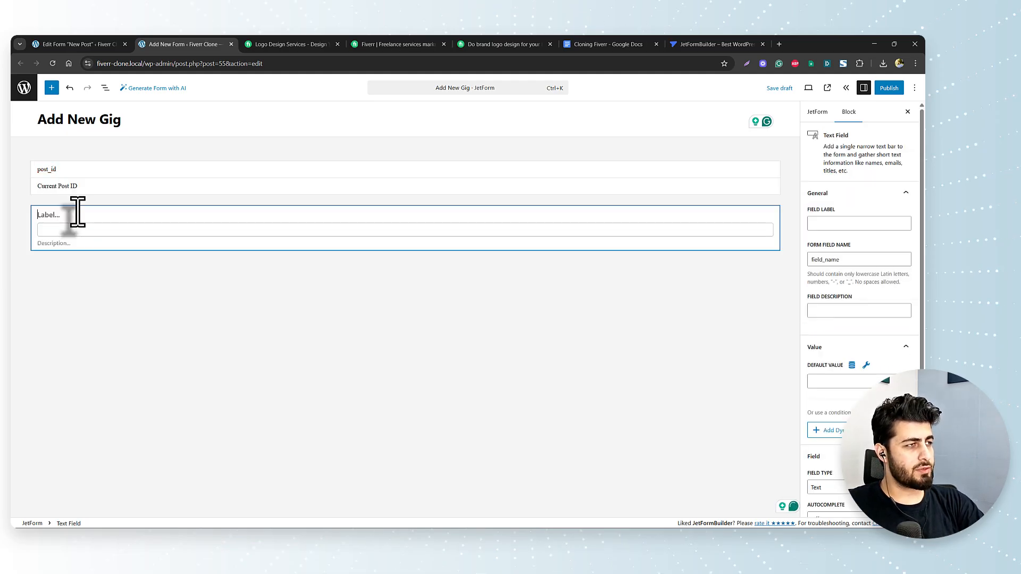
key("ctrl+shift+Tab")
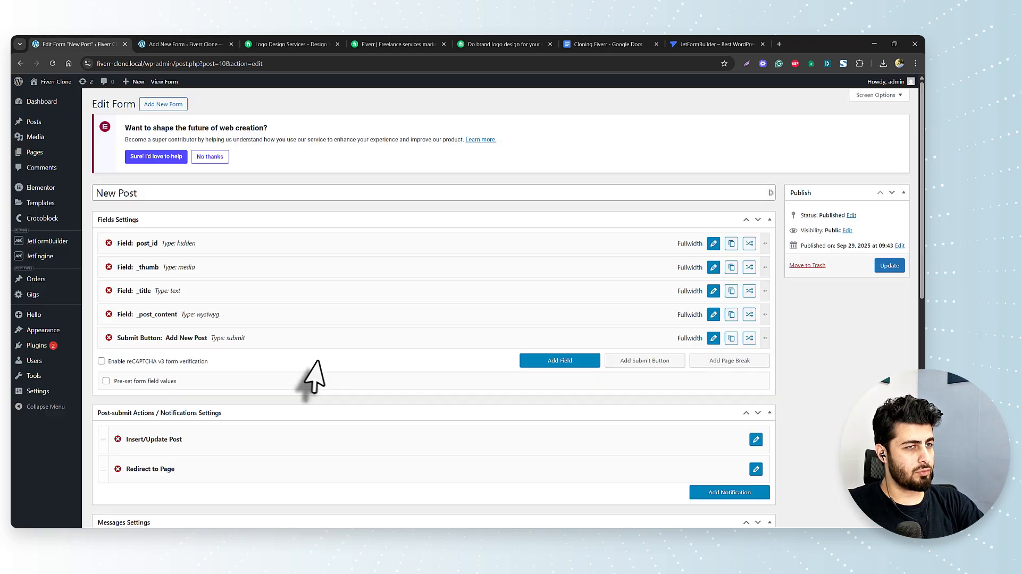
- Open Gigs > Add New Gig in a new browser tab
right_click(36, 297)
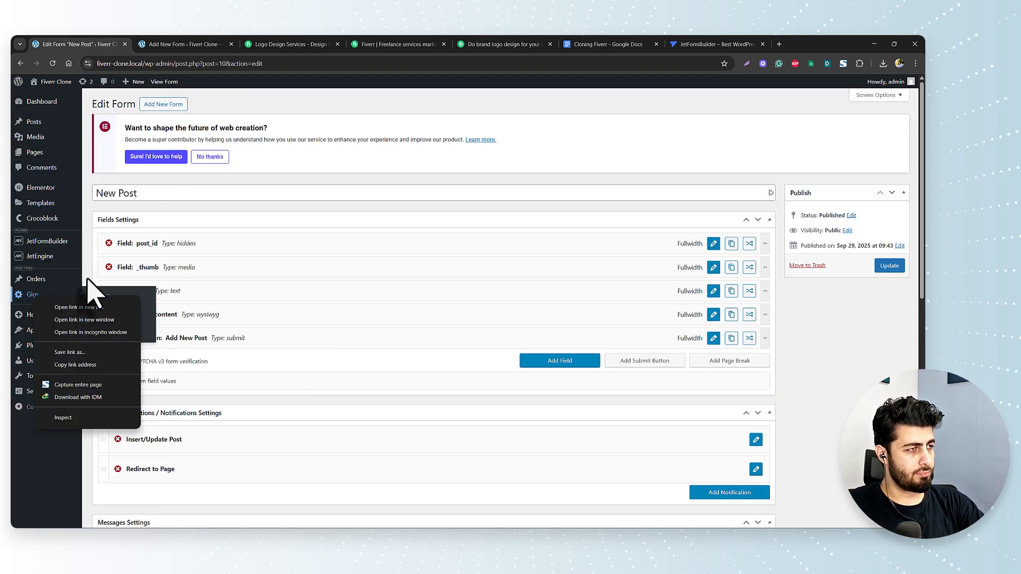
key("Escape")
mouse_move(50, 312)
right_click(116, 310)
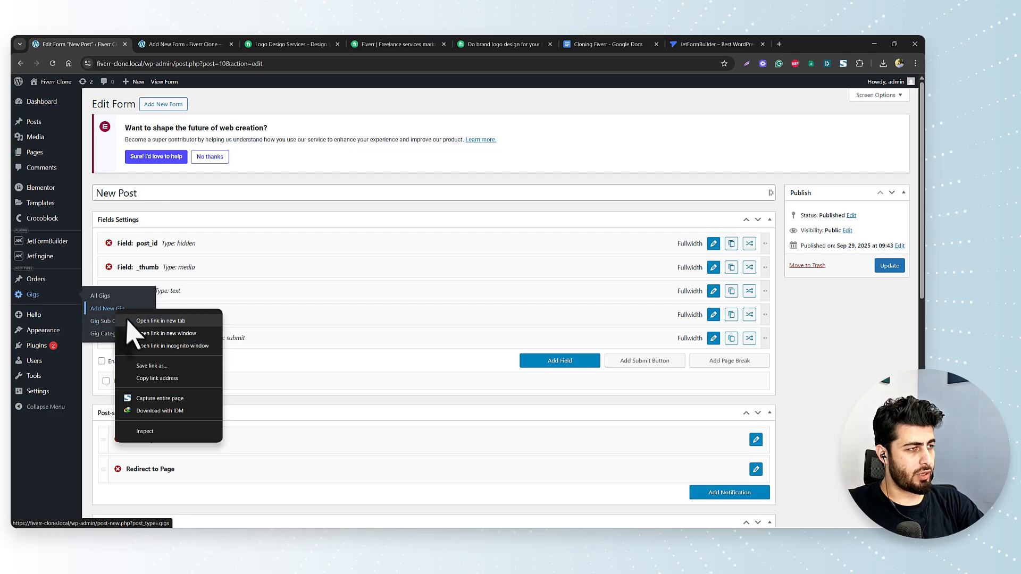
left_click(129, 322)
left_click(169, 45)
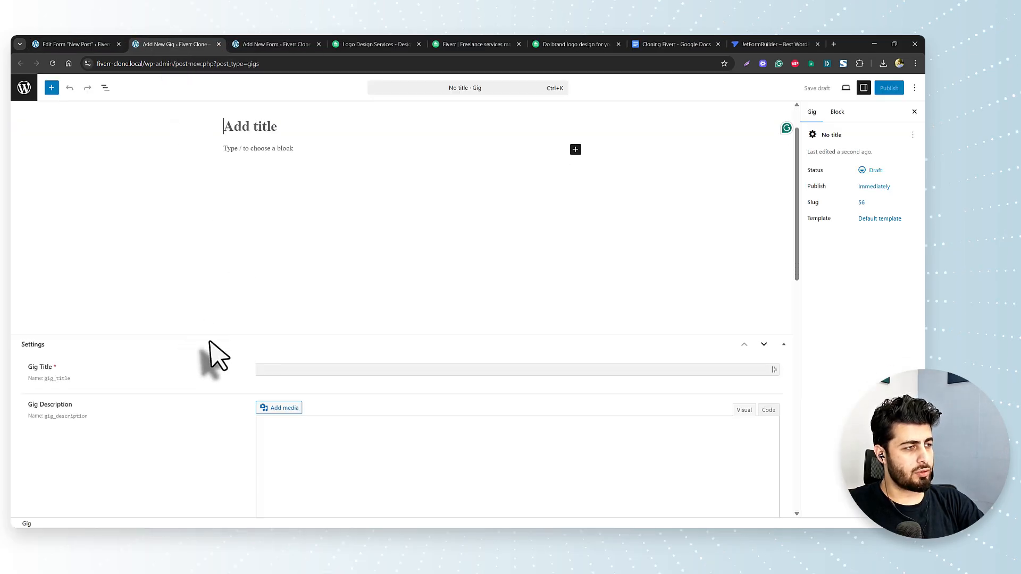
- Scroll through the Gig editor's fields, then go back to the form builder
scroll(210, 356, "down", 5)
scroll(79, 250, "up", 2)
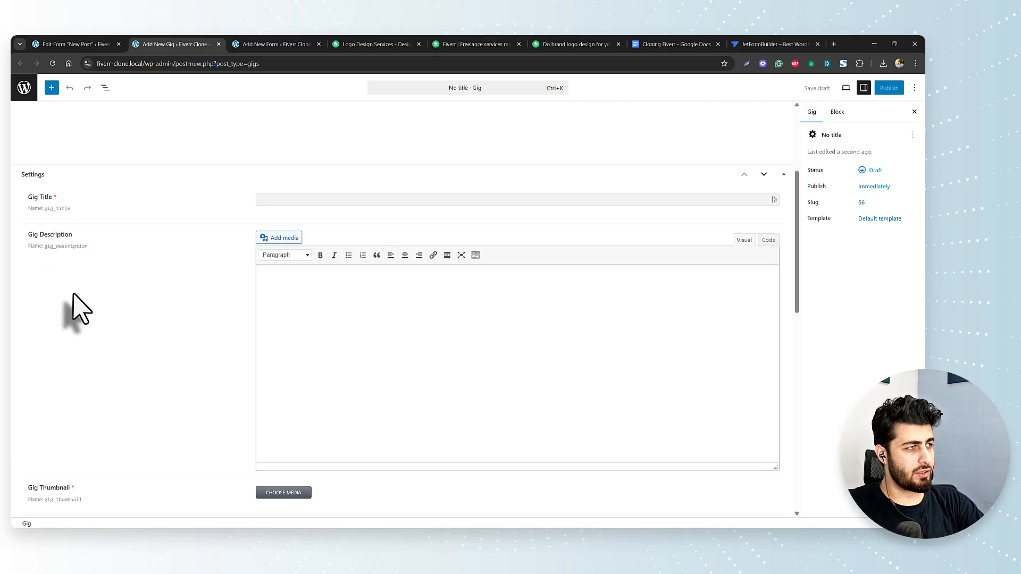
scroll(71, 300, "down", 4)
scroll(58, 372, "down", 4)
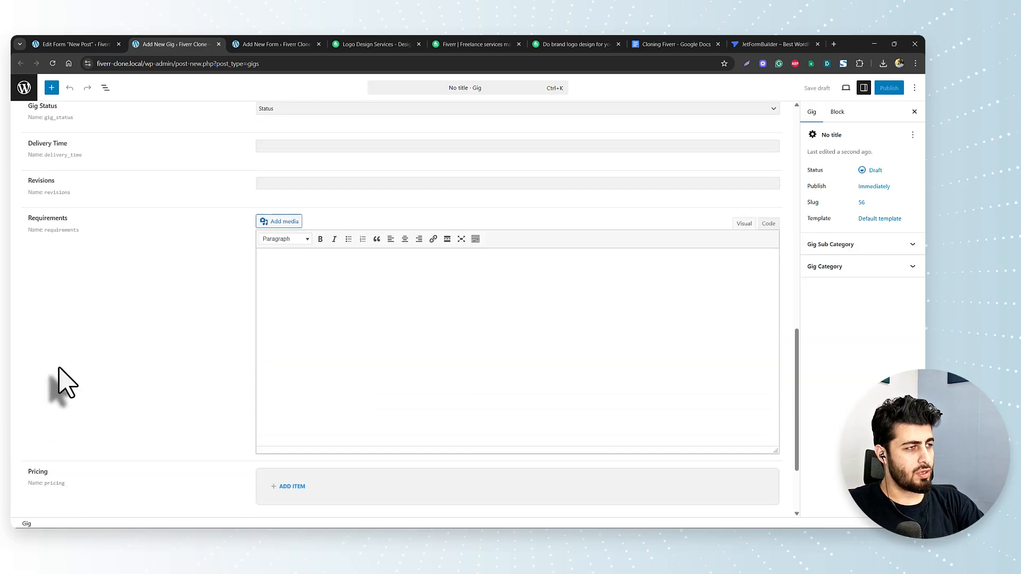
scroll(60, 367, "down", 2)
scroll(60, 367, "up", 8)
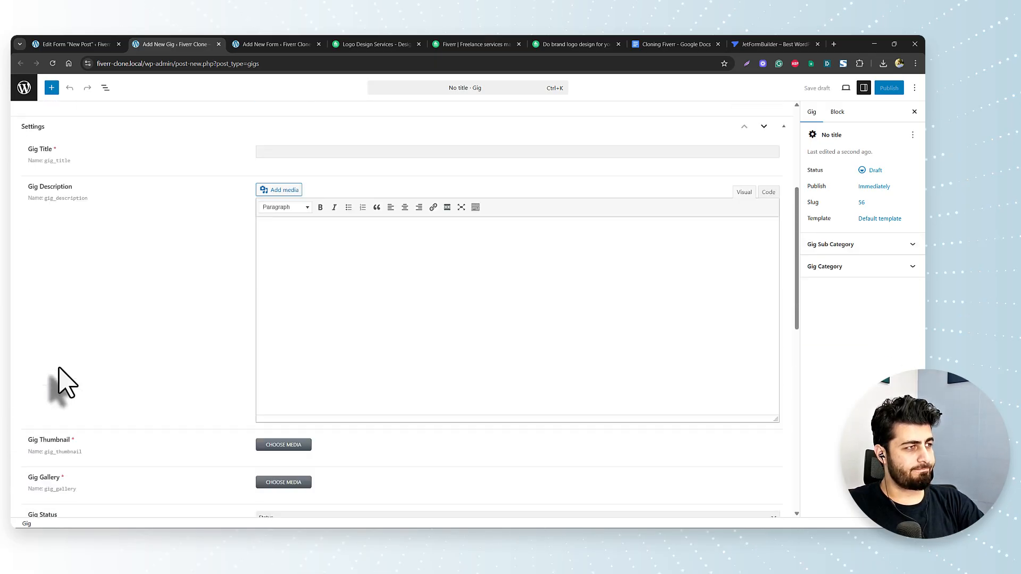
scroll(67, 383, "up", 5)
left_click(269, 44)
- Label the text field Gig Title and add a Textarea Field labelled Gig Description
type("Gig Title")
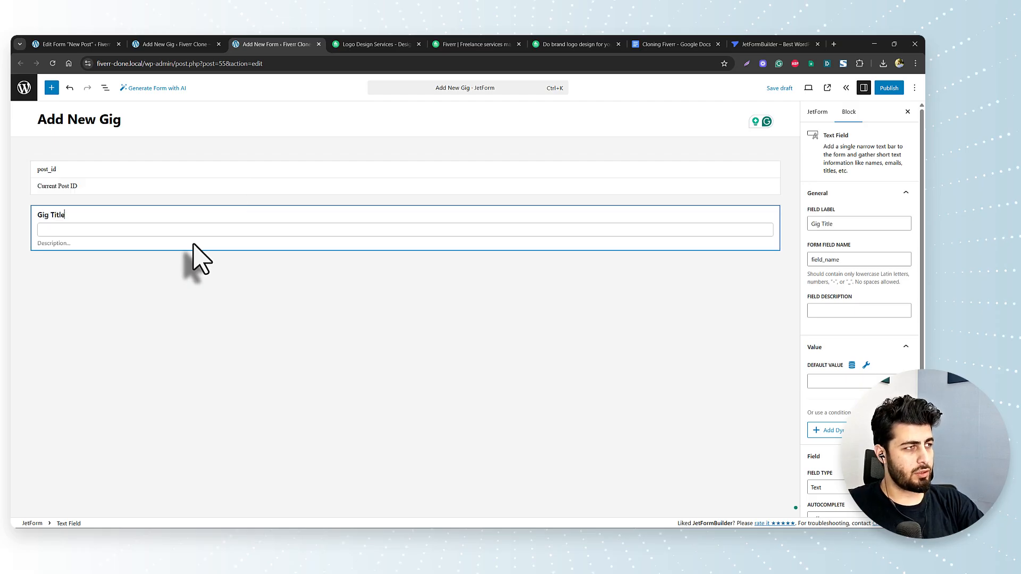
key("Return")
type("/text")
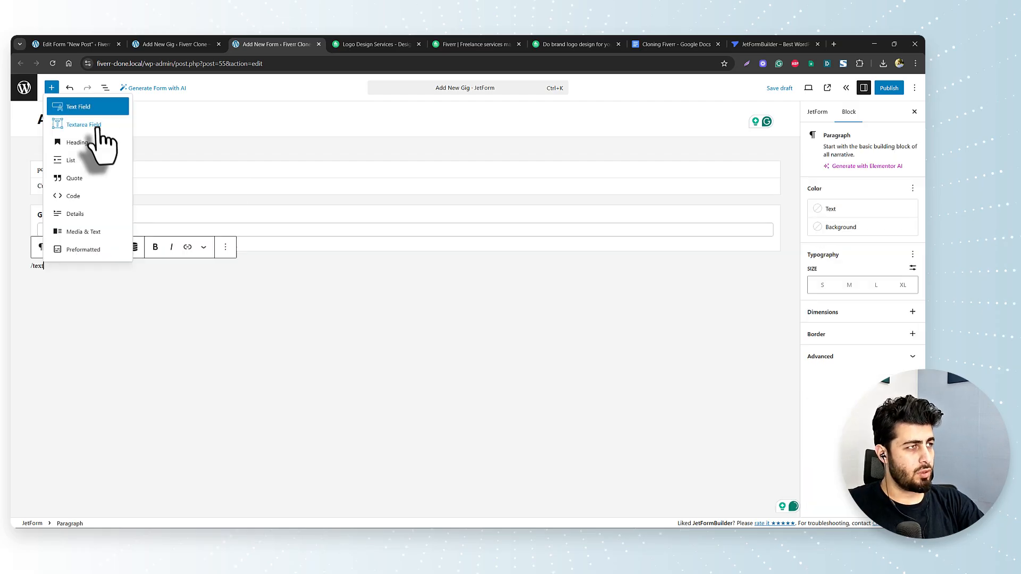
left_click(96, 126)
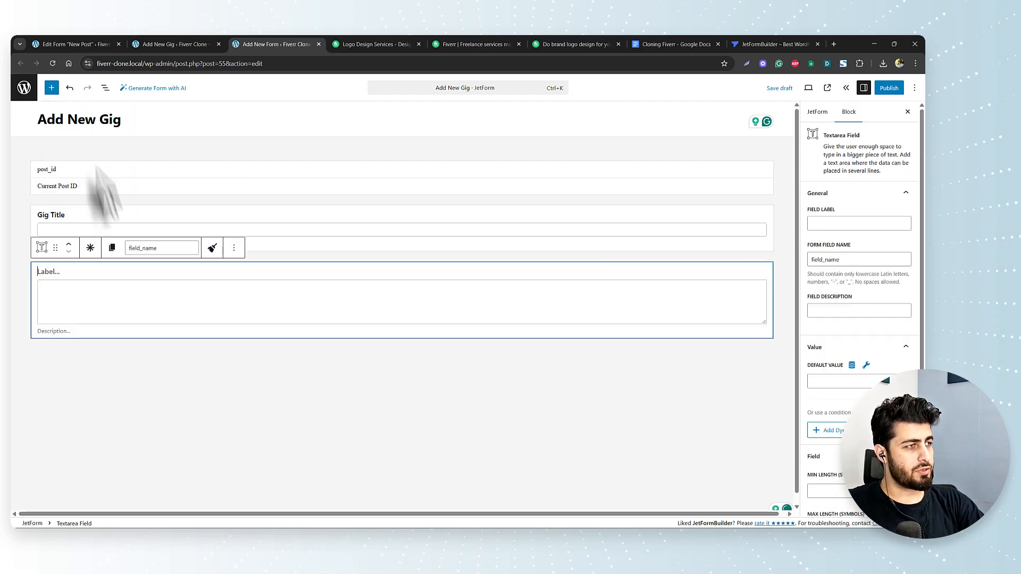
type("Gig Description")
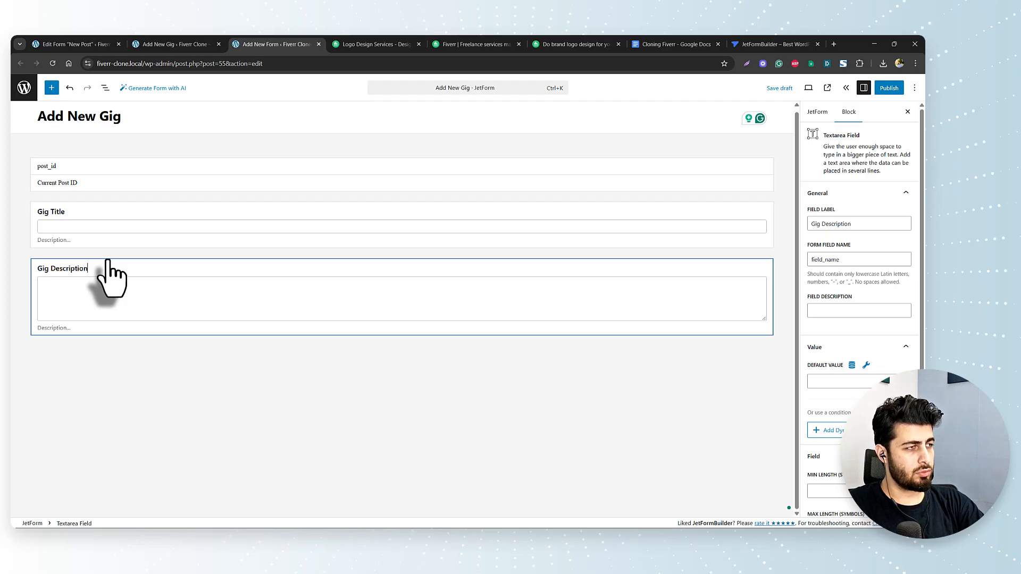
- Add a Media Field labelled Gig Thumbnail below Gig Description
key("ctrl+shift+Tab")
scroll(141, 402, "down", 3)
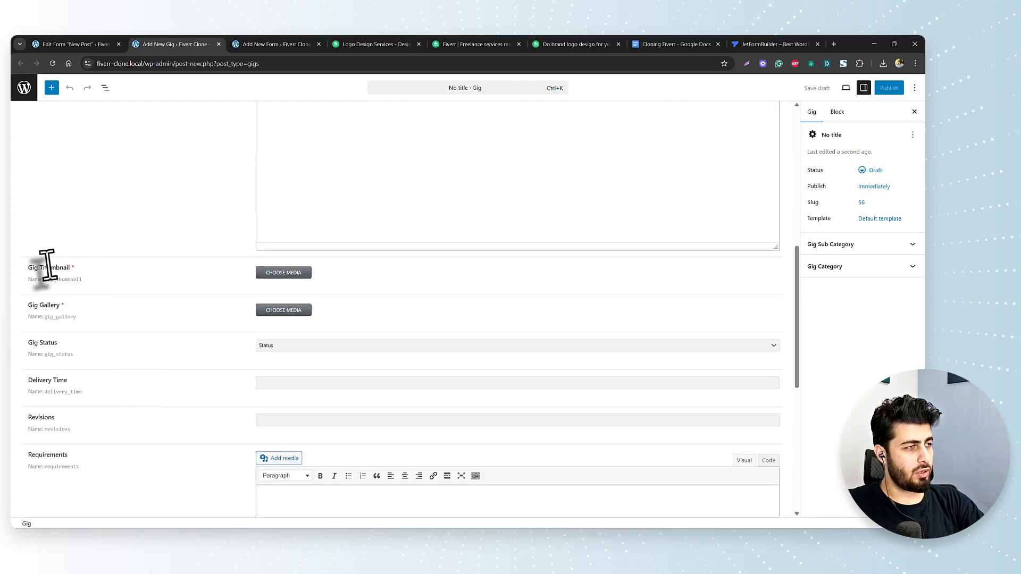
left_click(281, 46)
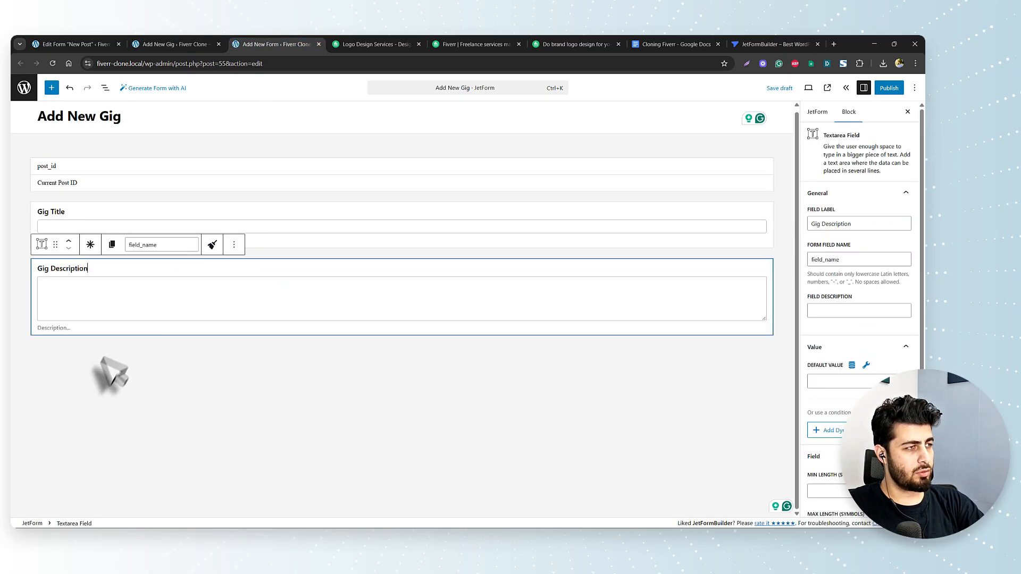
left_click(100, 358)
type("/")
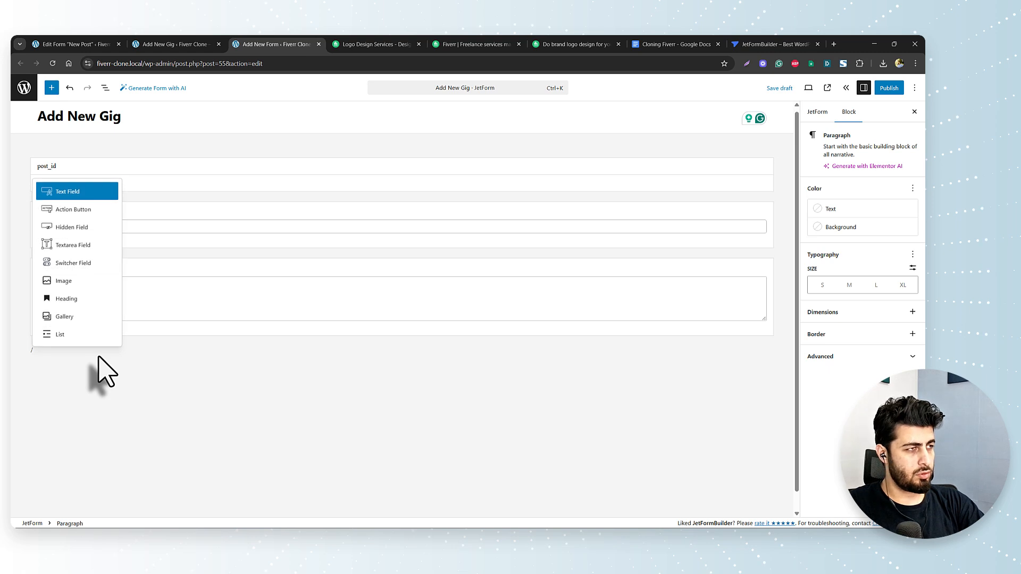
type("med")
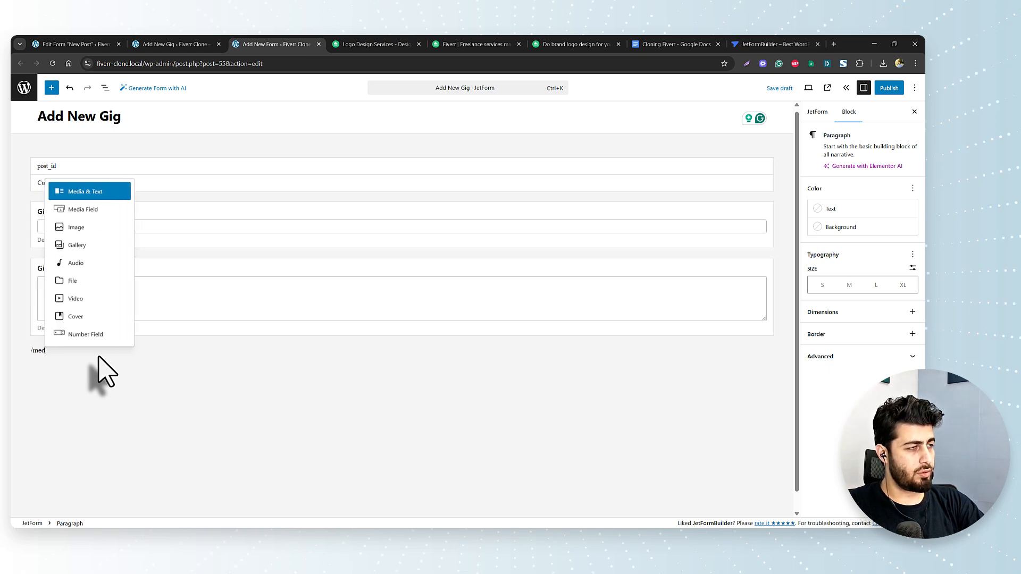
left_click(83, 210)
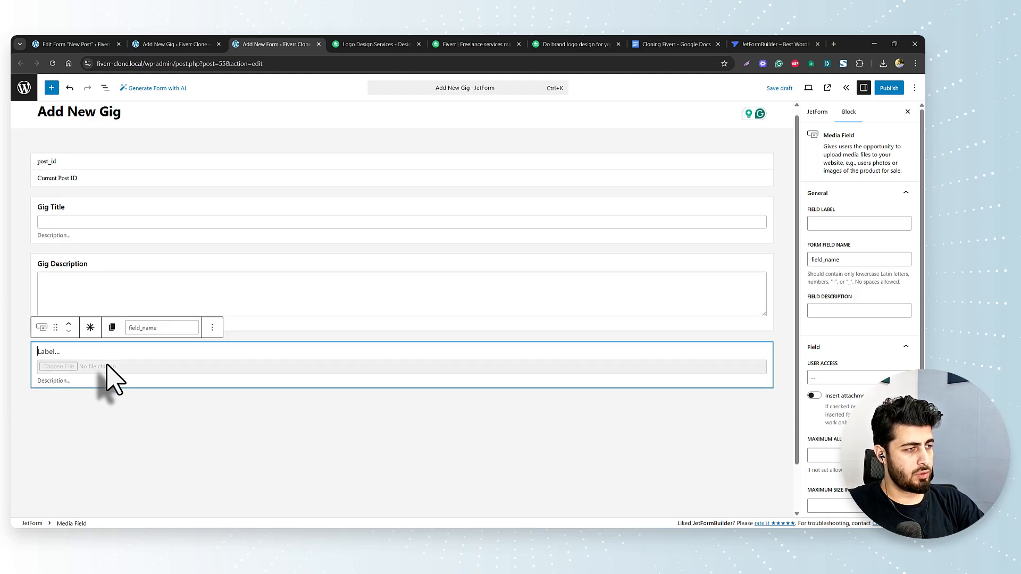
type("Gig Thumbnail")
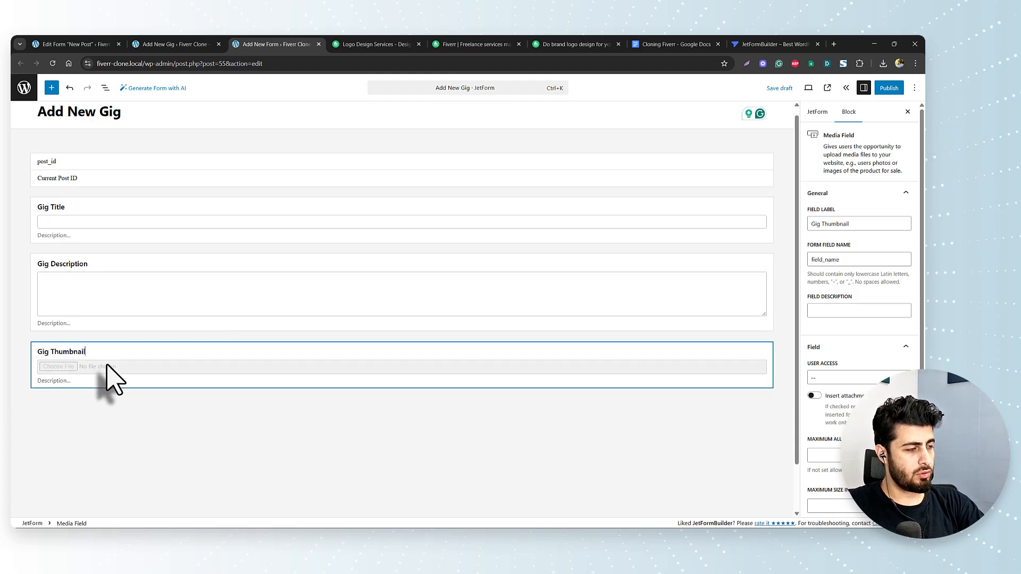
- Add a Text Field labelled Gig Price below Gig Thumbnail
key("Return")
type("/")
key("Return")
type("Gig Price")
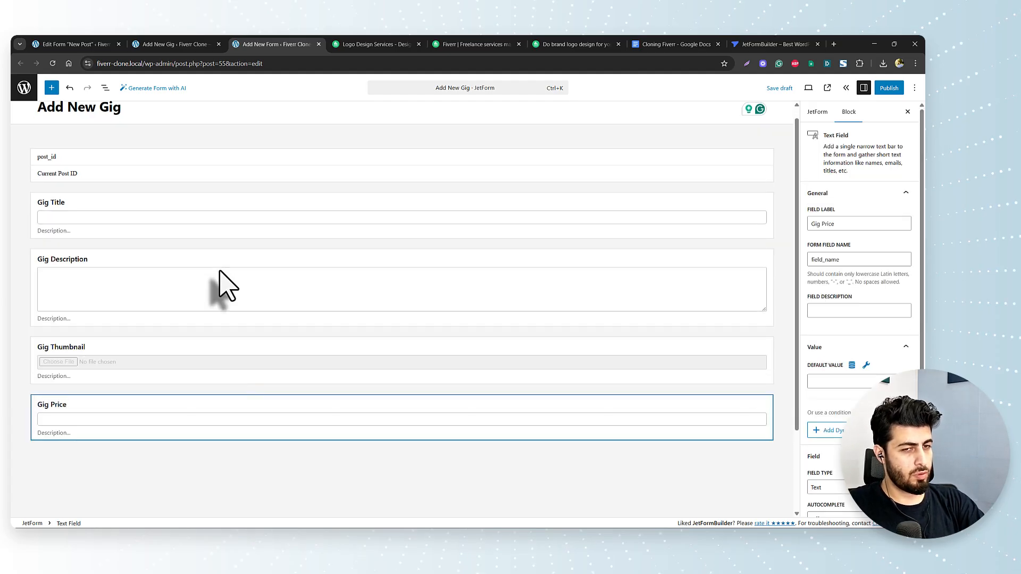
- Add an Action Button below Gig Price with the label 'Add My Gig'
key("Return")
type("/act")
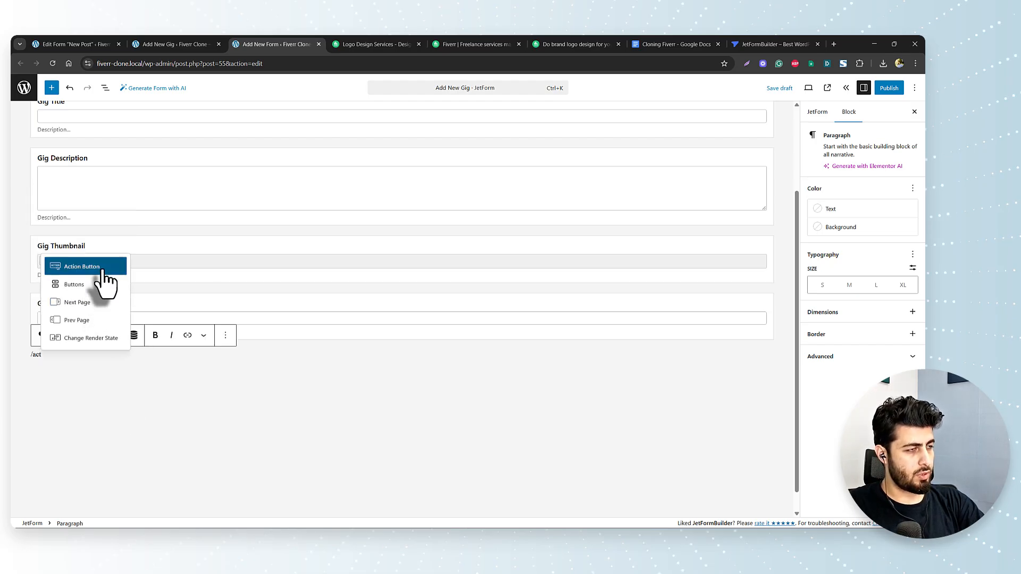
left_click(106, 267)
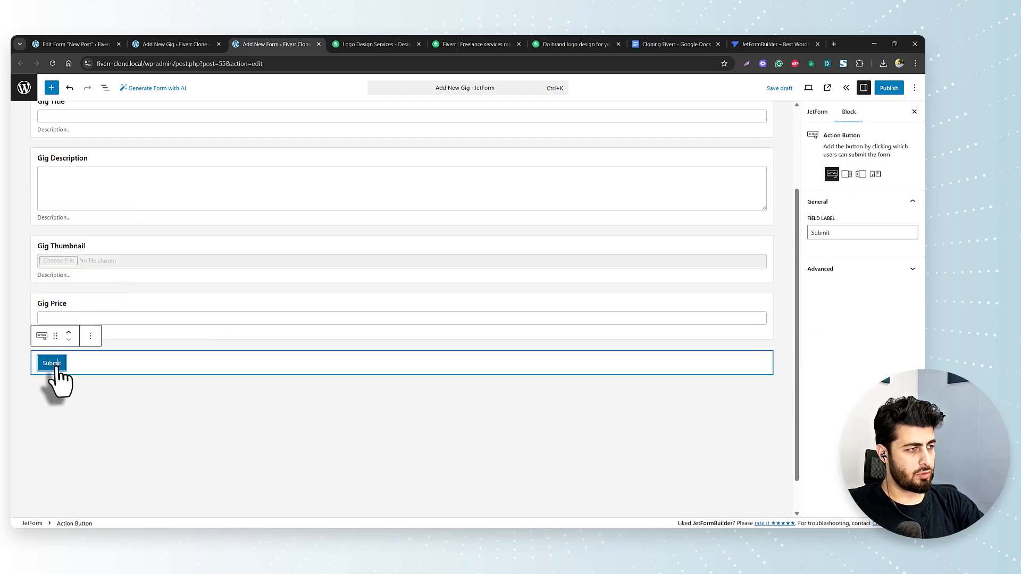
left_click(845, 233)
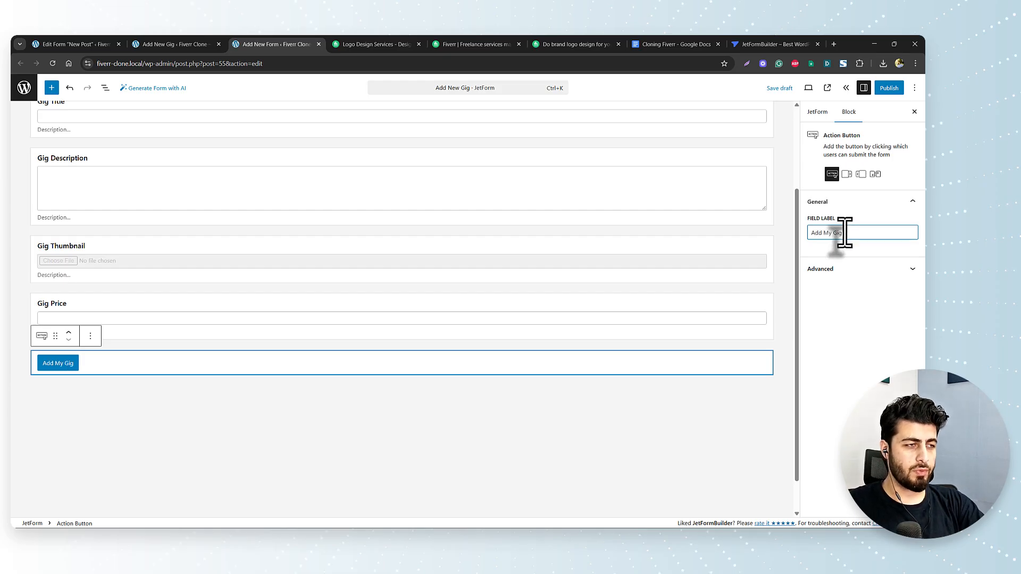
type("Add My Gig")
left_click(582, 453)
scroll(268, 303, "up", 2)
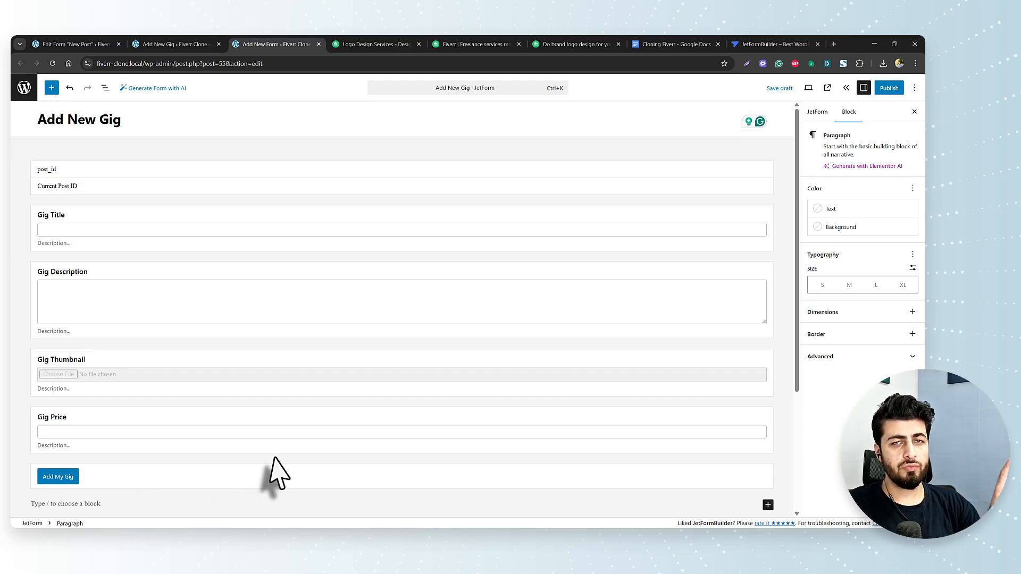
- In the JetForm settings, delete Save Form Record and bring up the New Action chooser
mouse_move(273, 471)
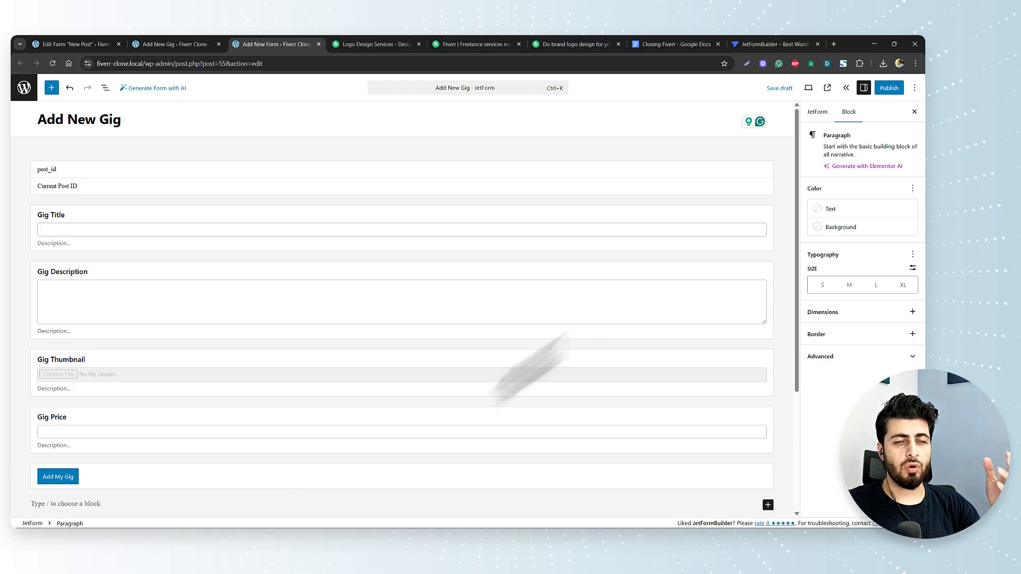
left_click(816, 113)
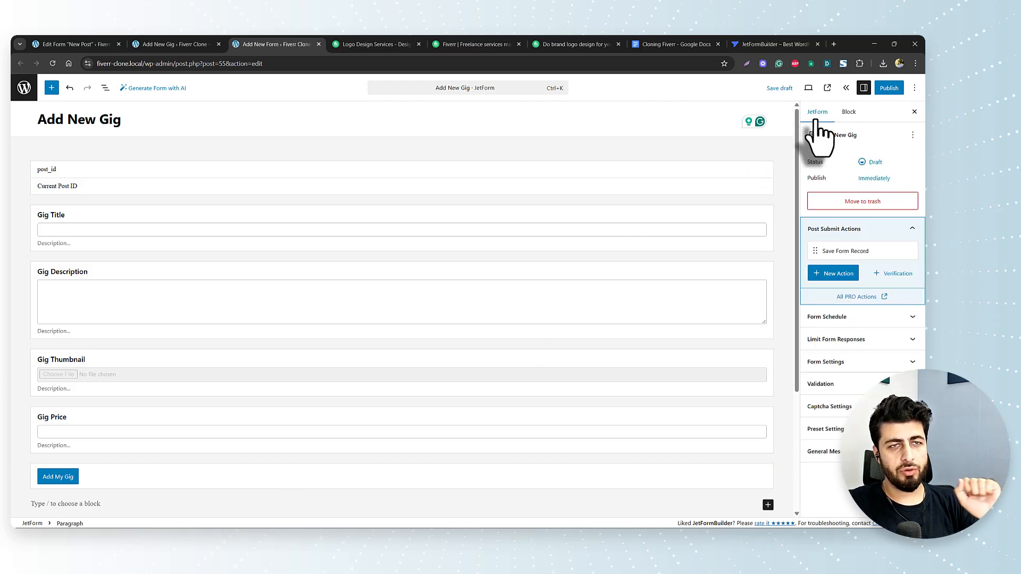
mouse_move(814, 253)
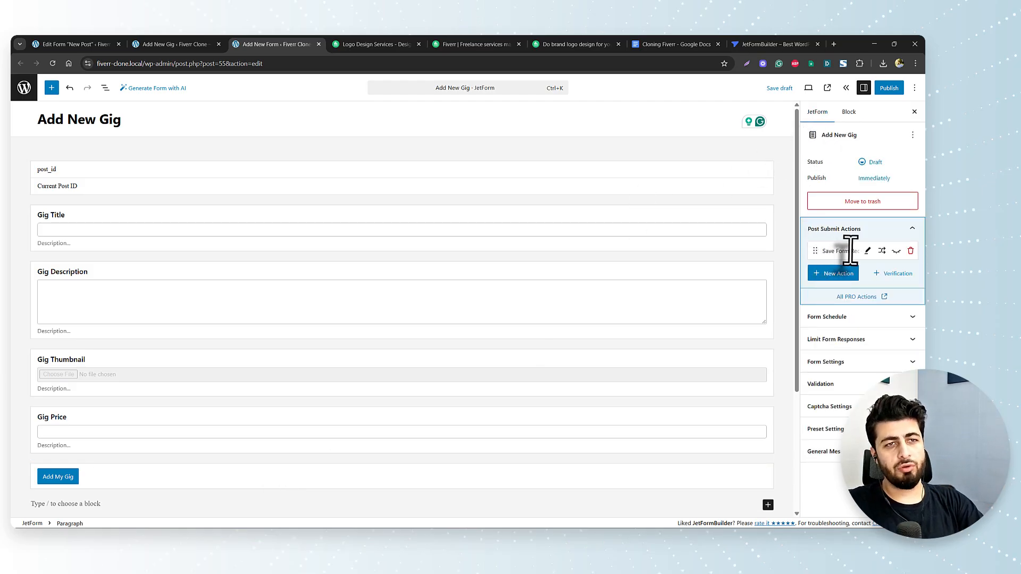
left_click(911, 252)
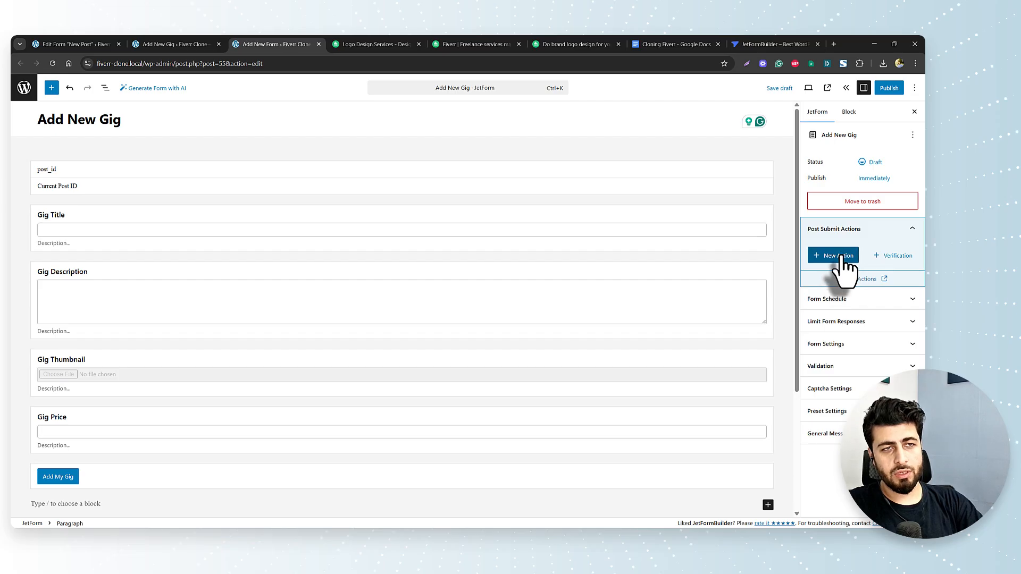
left_click(843, 259)
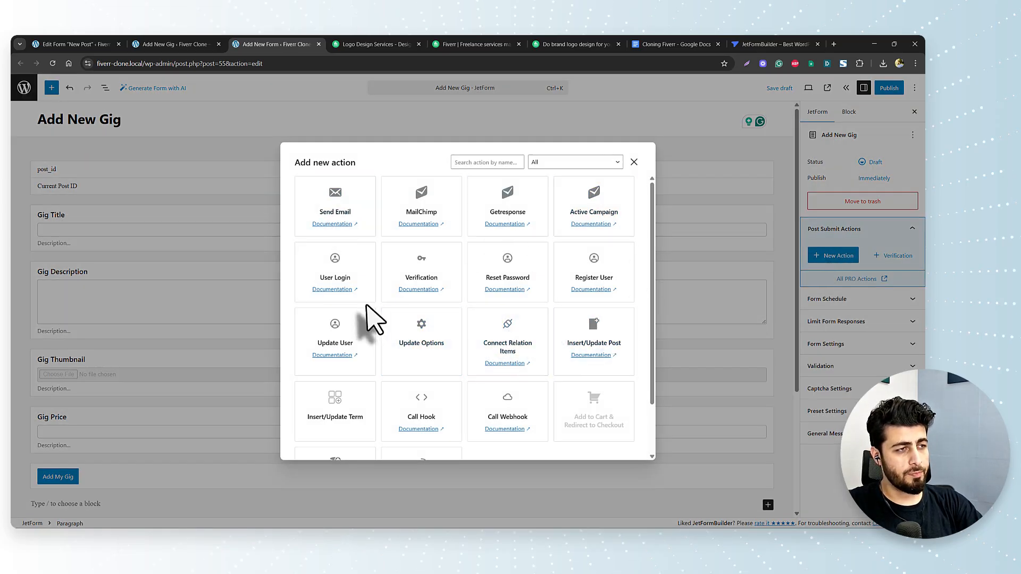
scroll(375, 319, "down", 1)
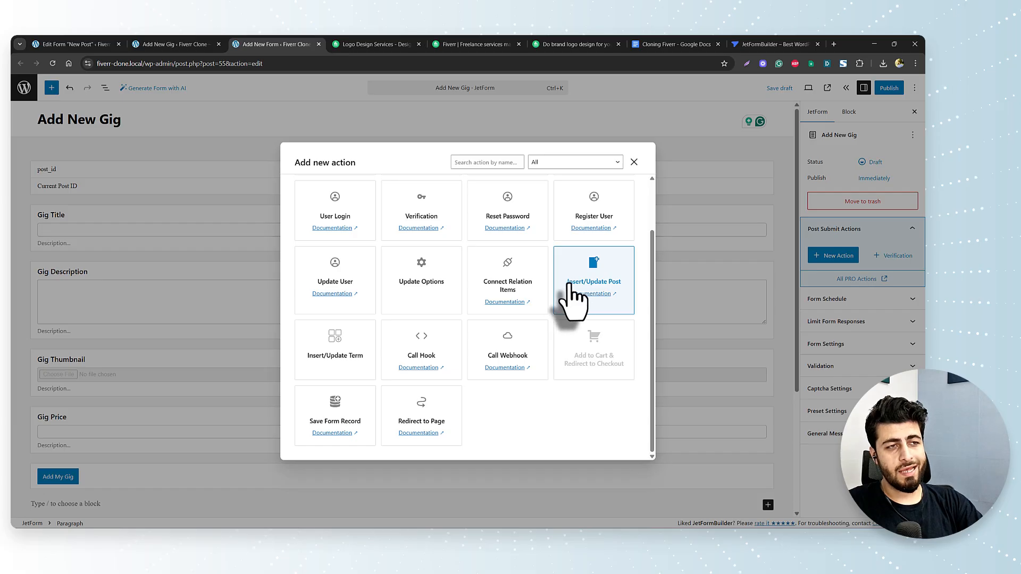
- Add an Insert/Update Post action with post type Gigs and status Published
left_click(603, 286)
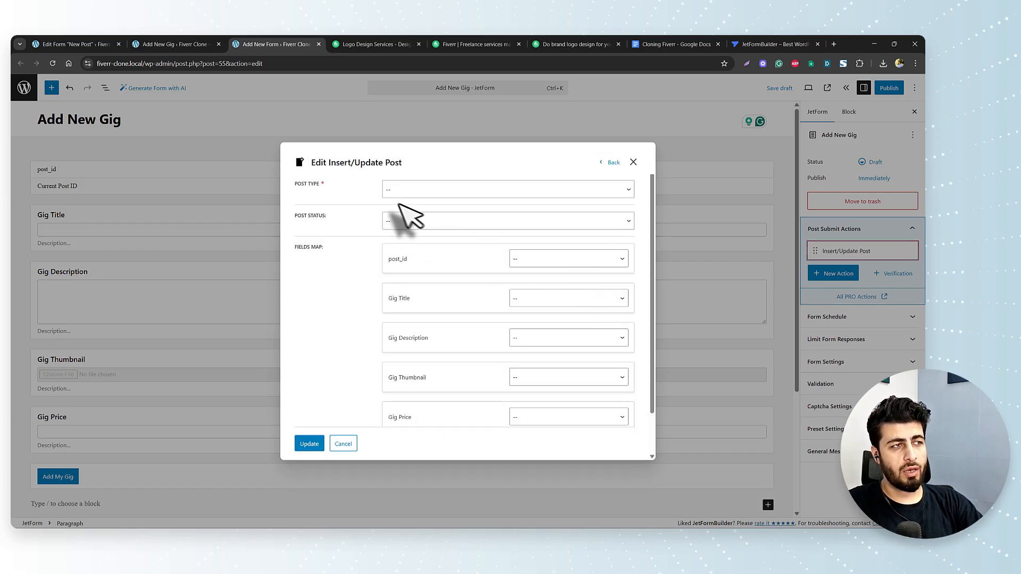
left_click(436, 190)
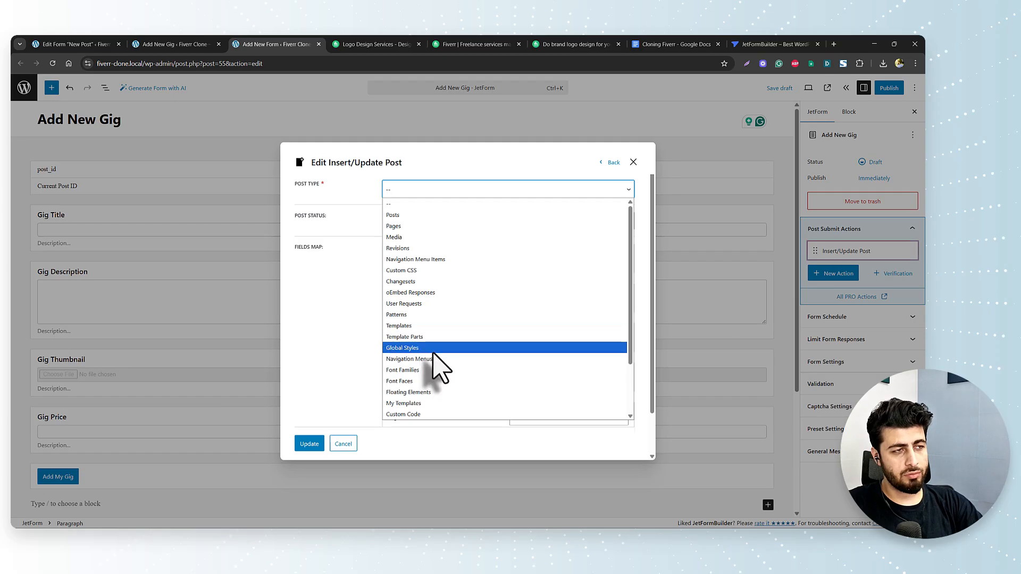
scroll(434, 361, "down", 2)
left_click(416, 391)
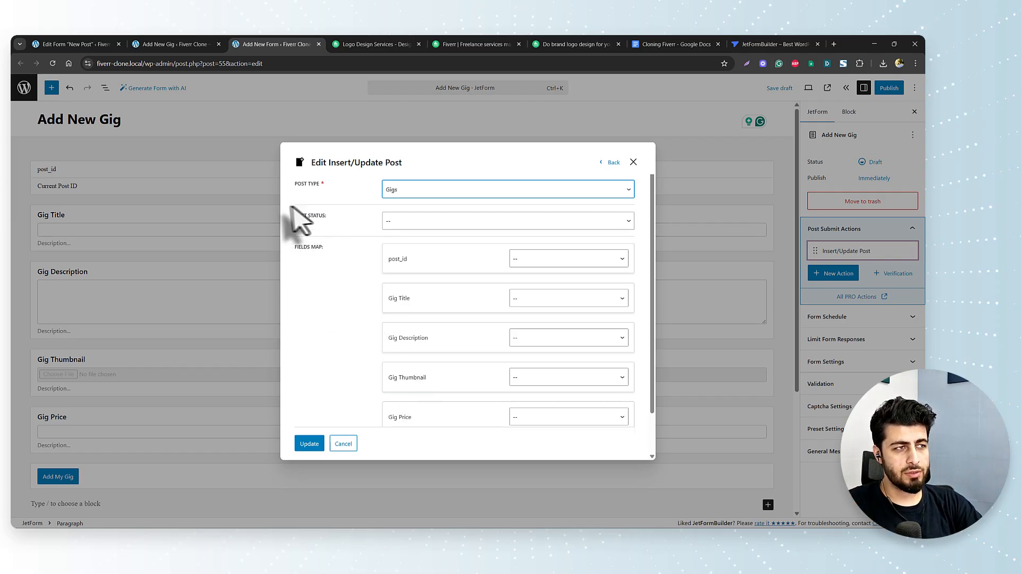
left_click(411, 221)
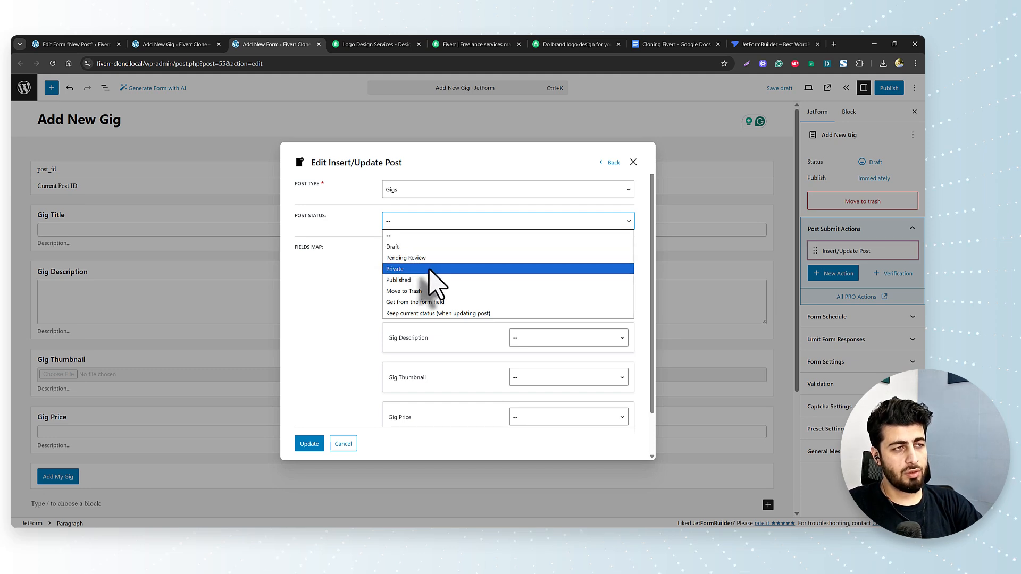
left_click(422, 280)
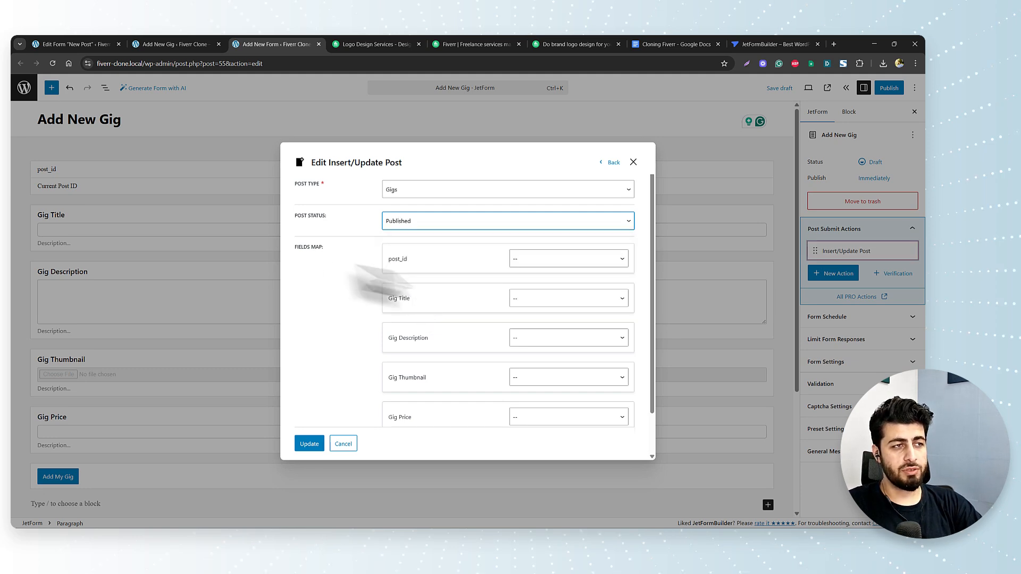
- Map post_id to Post ID, Gig Title to Post Title, and Gig Description to Post Meta
left_click(553, 259)
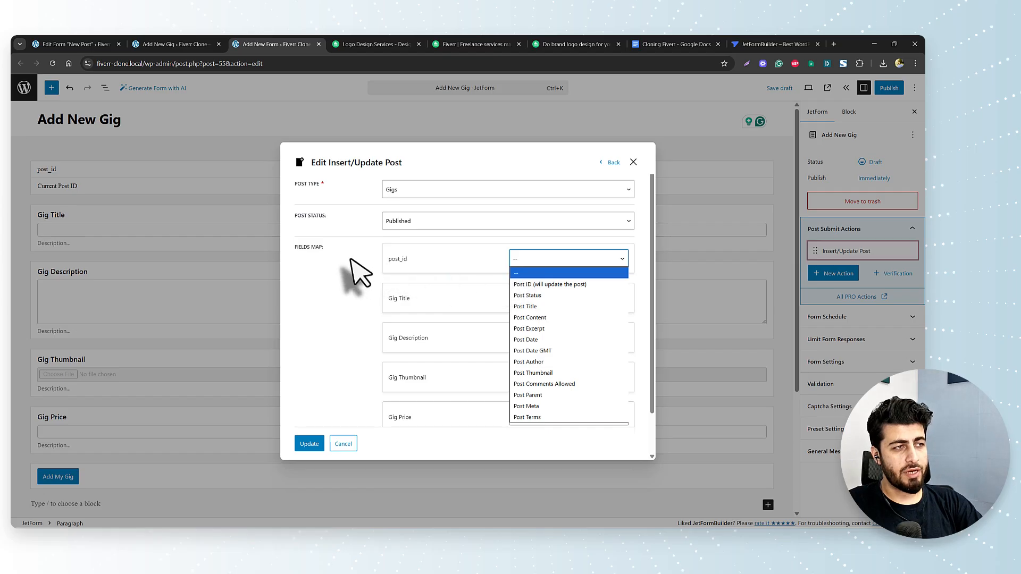
left_click(543, 286)
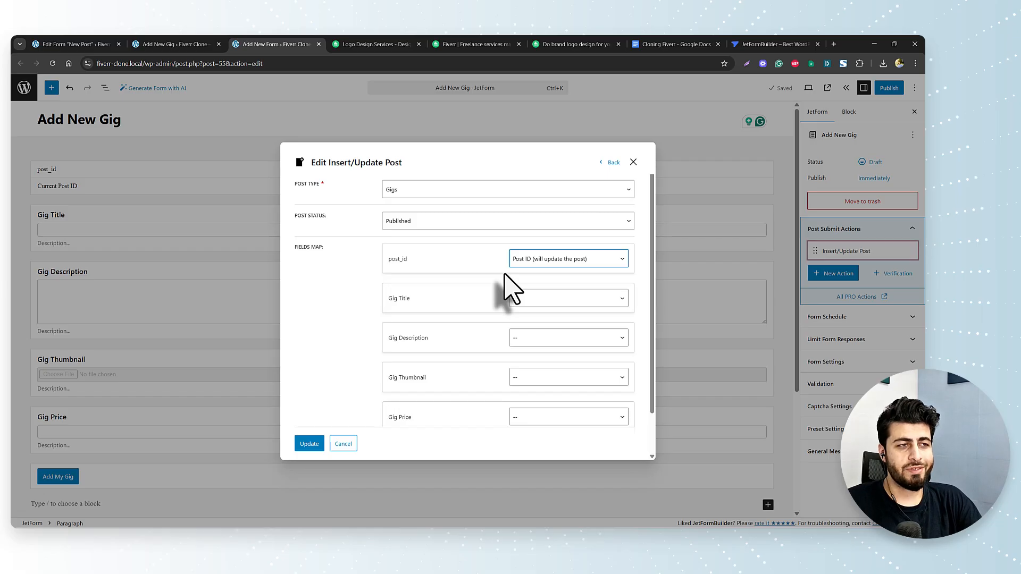
left_click(527, 299)
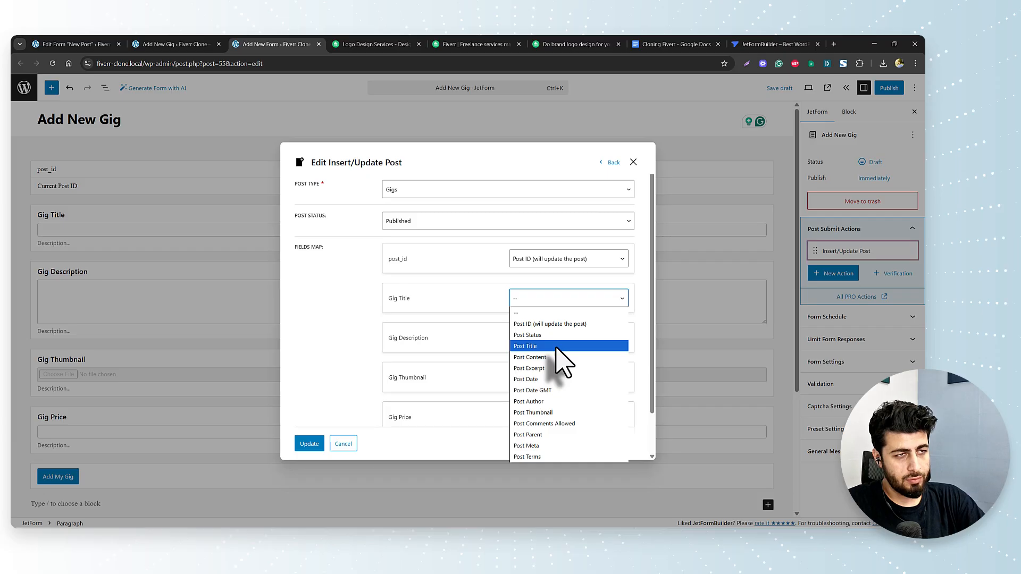
left_click(557, 347)
left_click(571, 338)
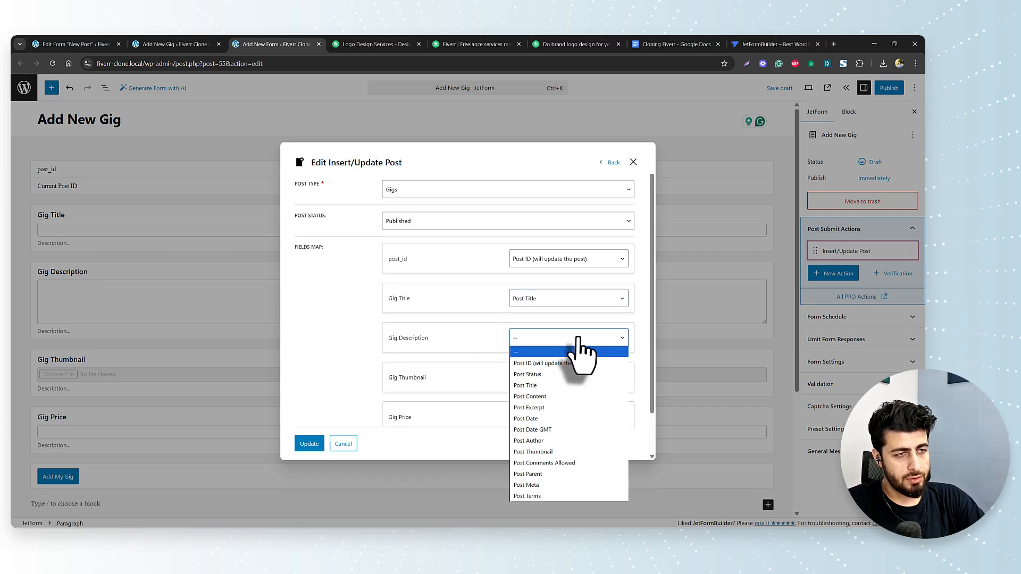
left_click(569, 485)
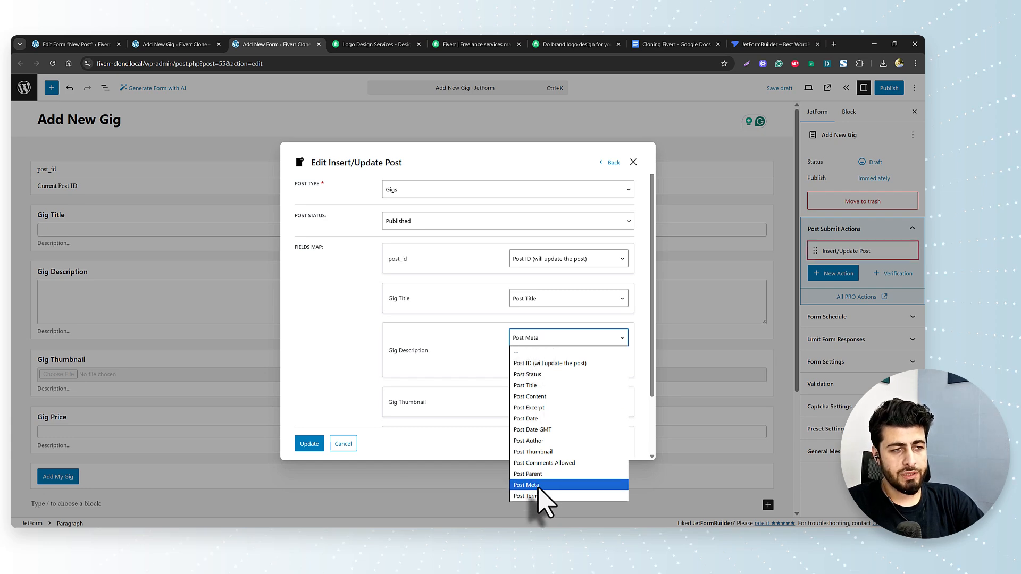
left_click(410, 347)
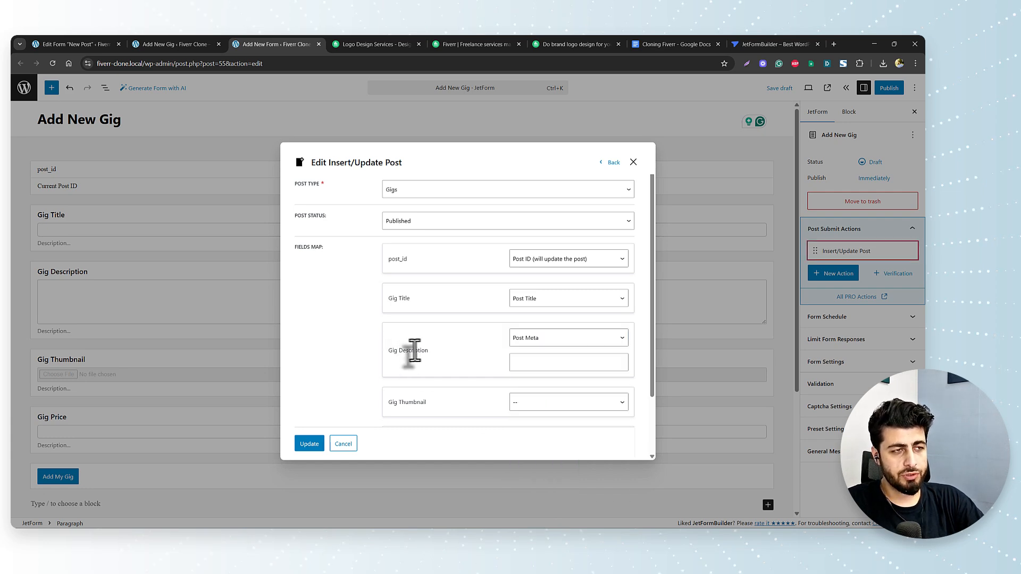
- Check the field names in the new Gig editor tab
left_click(155, 42)
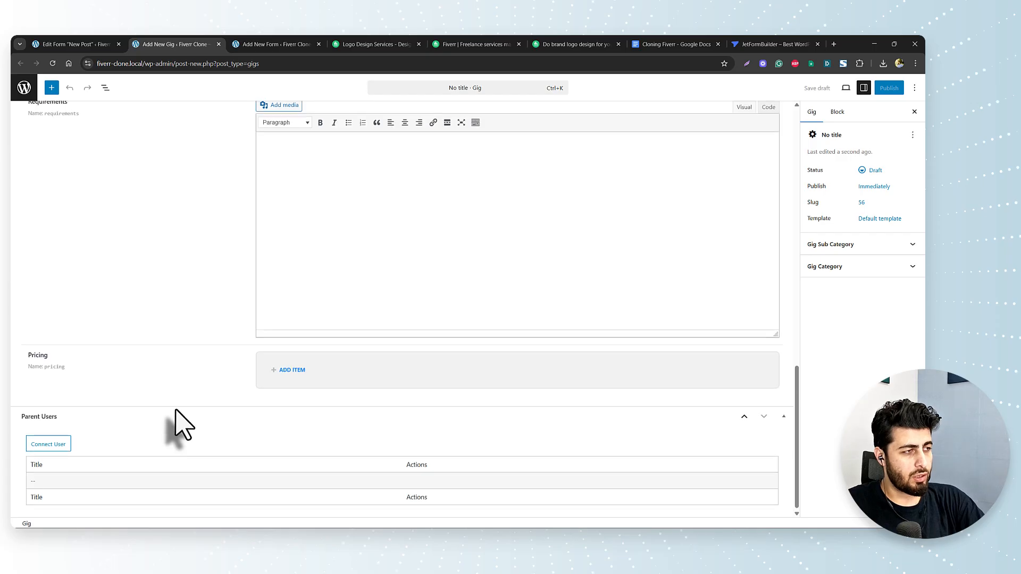
scroll(175, 417, "up", 4)
scroll(173, 412, "up", 2)
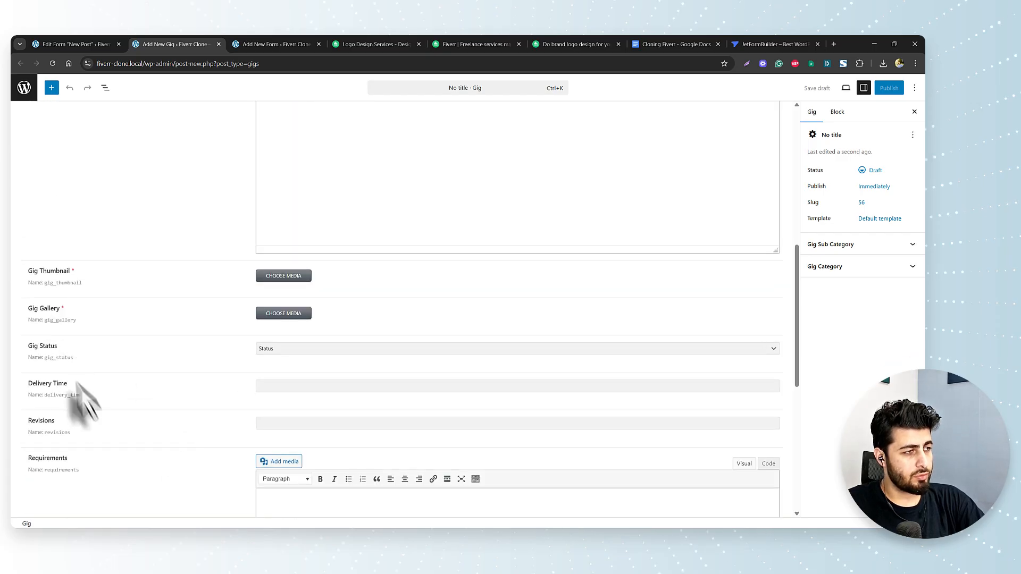
scroll(93, 439, "up", 4)
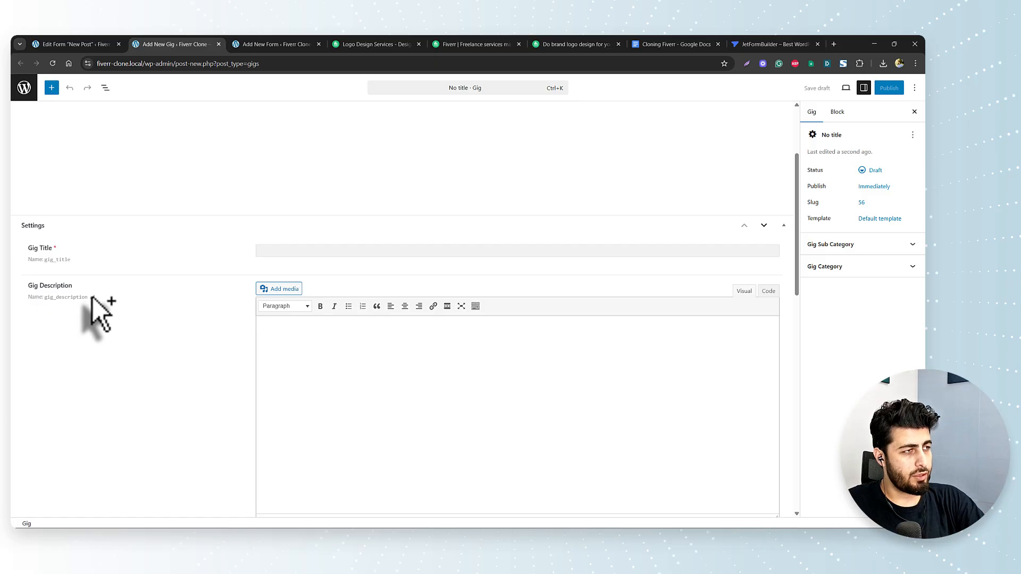
- Paste the meta key for Gig Description's post meta mapping
left_click(277, 44)
left_click(560, 364)
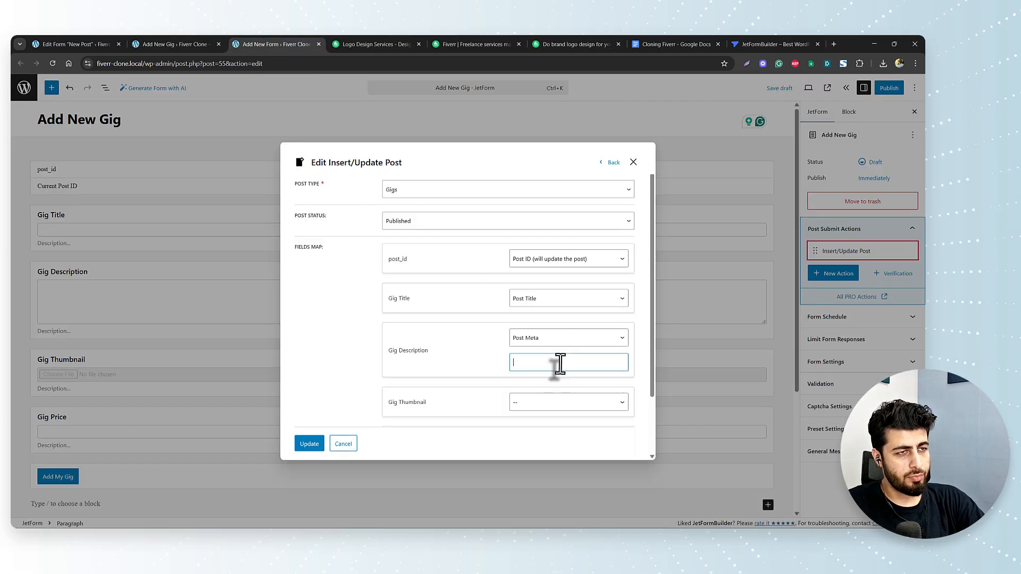
type("gig_description")
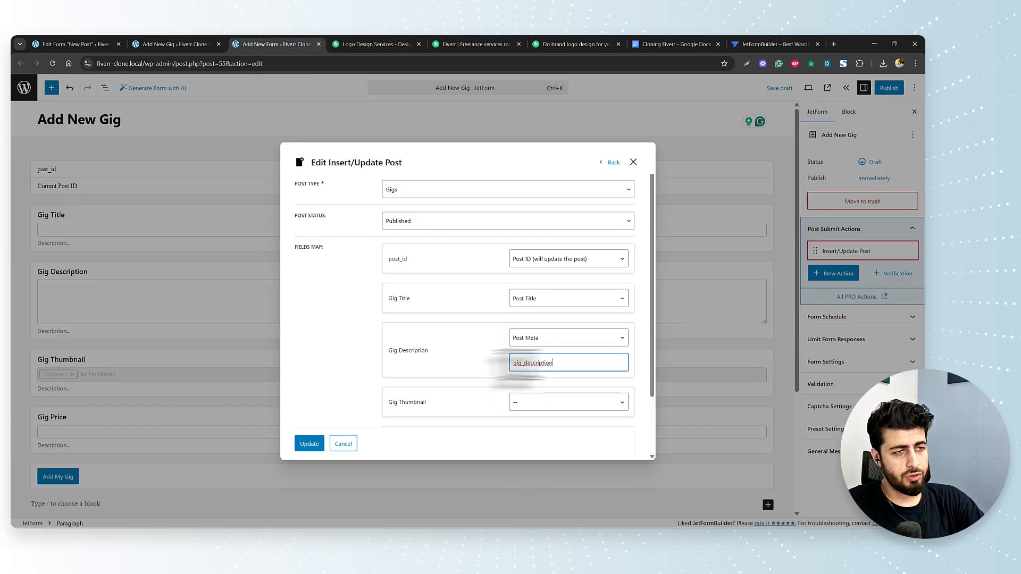
left_click(458, 375)
scroll(457, 373, "down", 2)
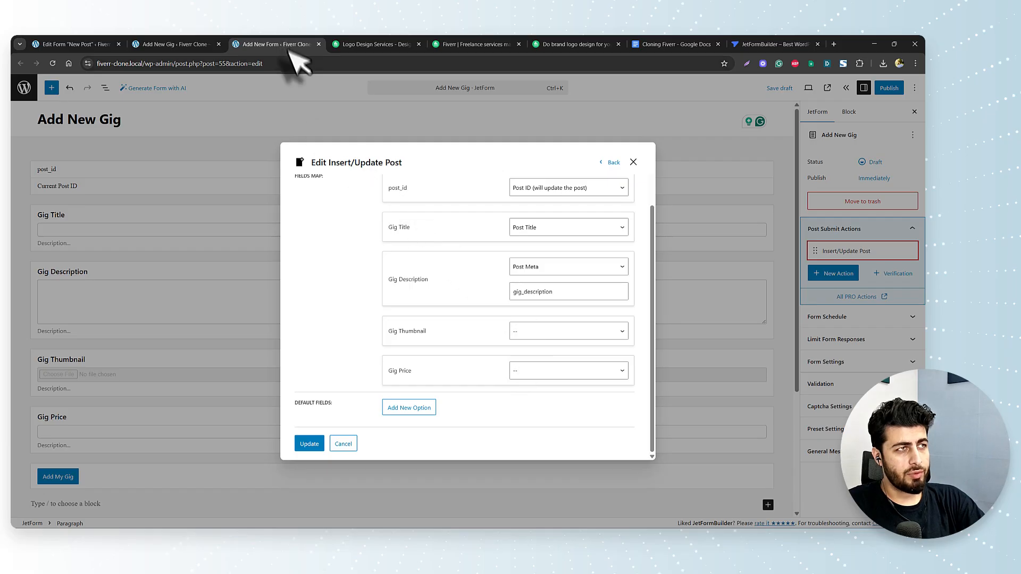
left_click(215, 44)
left_click(274, 44)
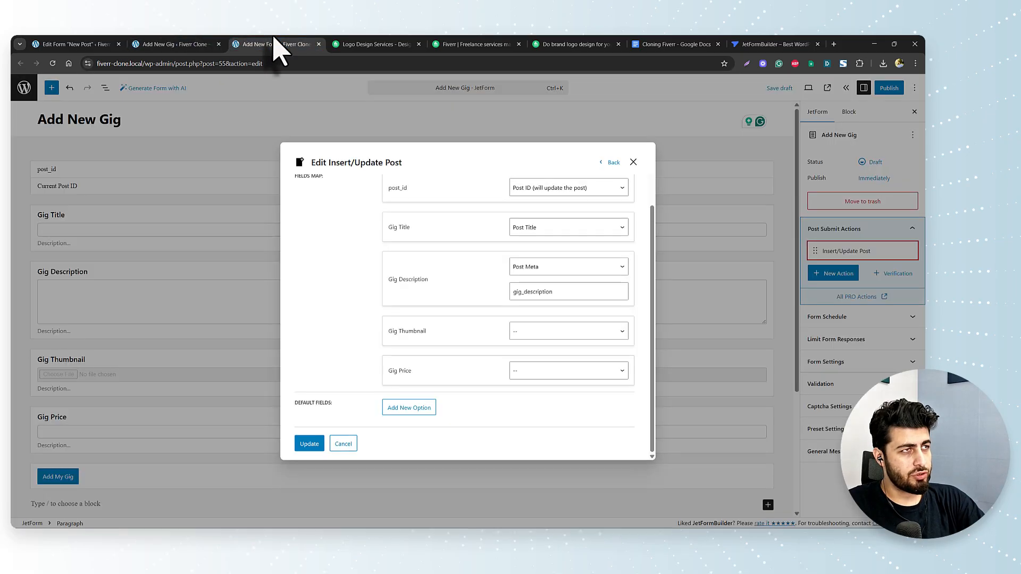
- Map Gig Thumbnail to Post Thumbnail, save the action, and publish the Add New Gig form
left_click(567, 331)
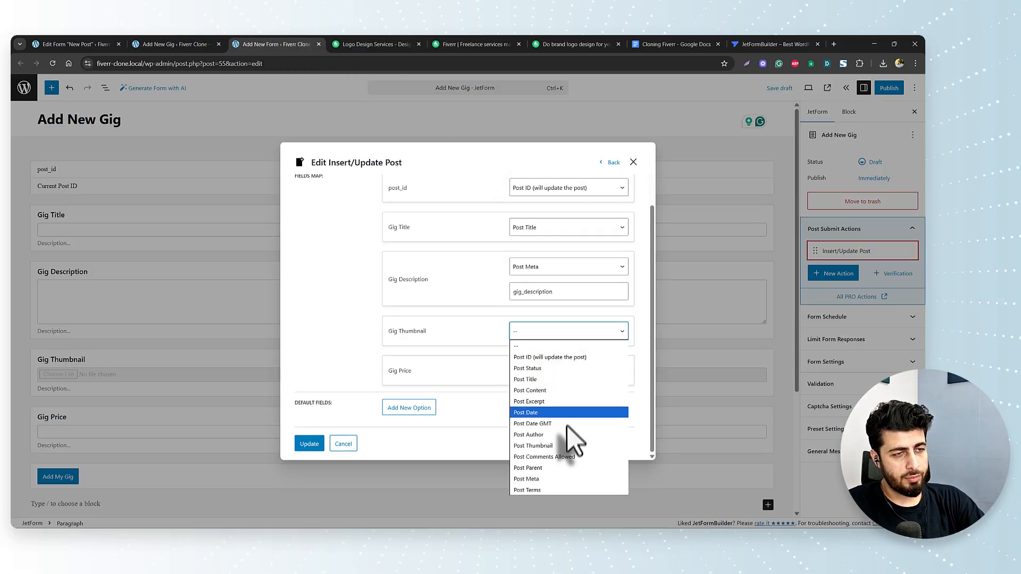
left_click(562, 447)
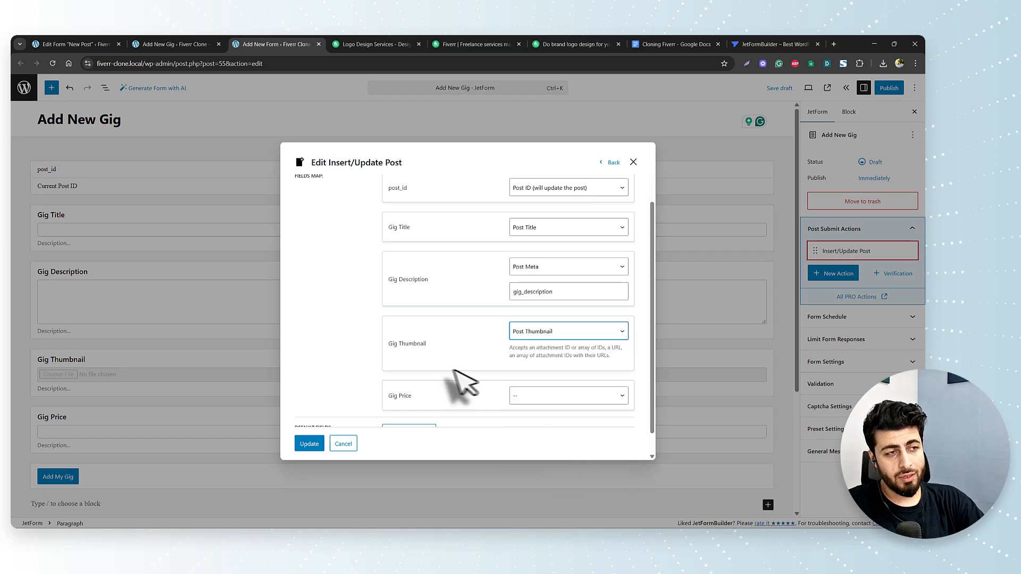
scroll(444, 392, "down", 2)
left_click(556, 371)
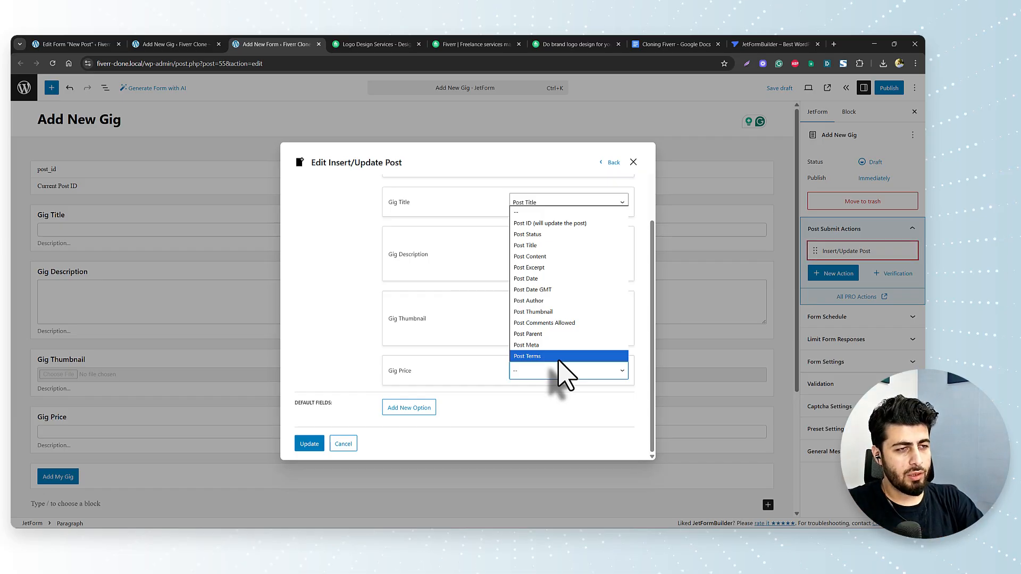
left_click(520, 438)
left_click(310, 444)
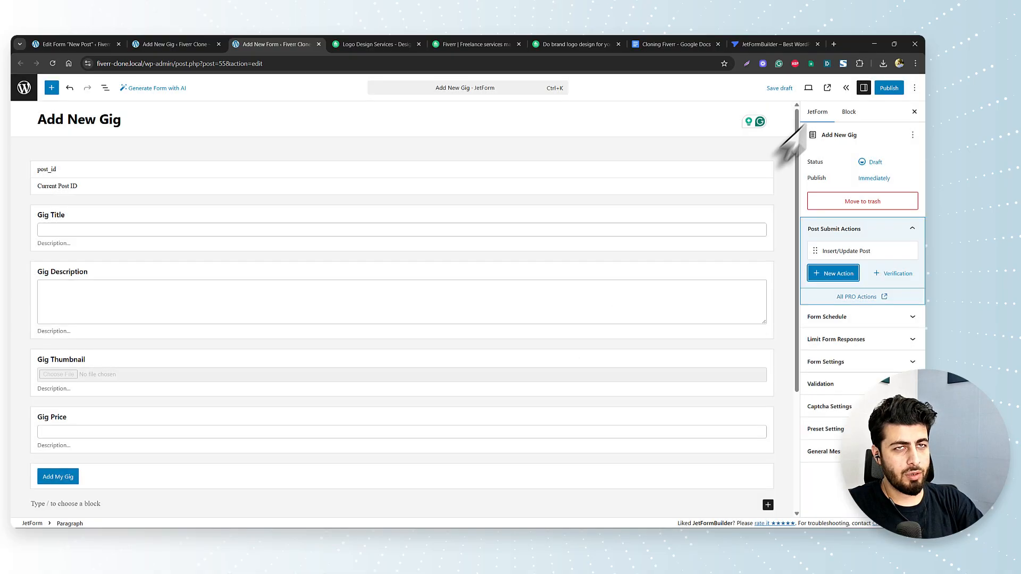
left_click(889, 88)
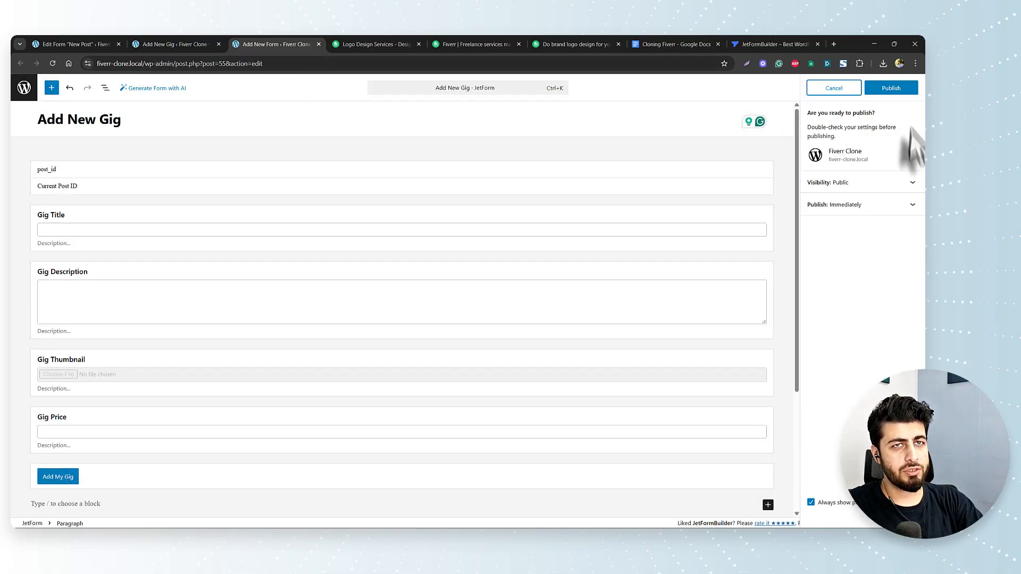
left_click(891, 89)
- Open JetEngine's Gigs post type settings in a new browser tab
left_click(95, 45)
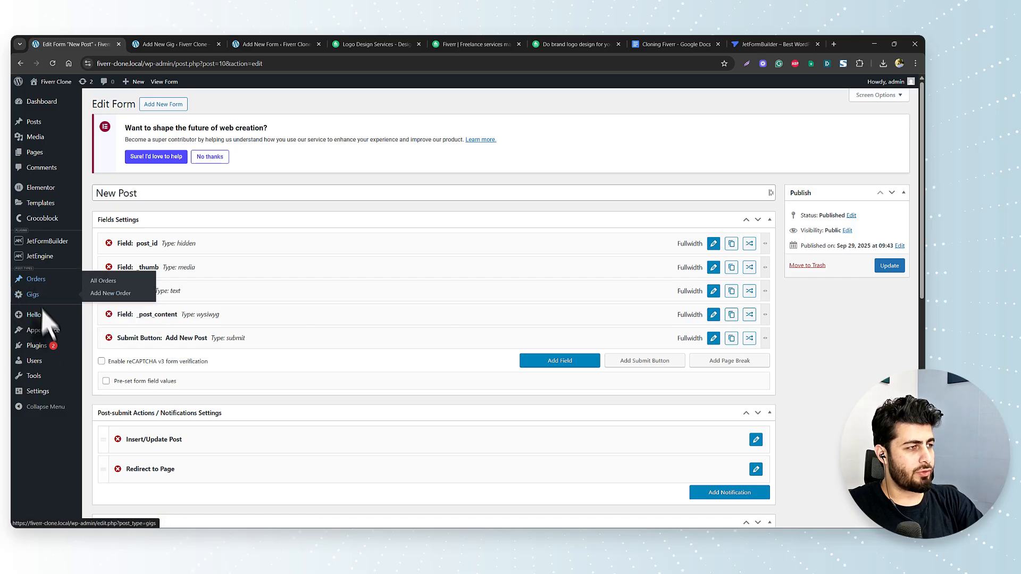
mouse_move(47, 261)
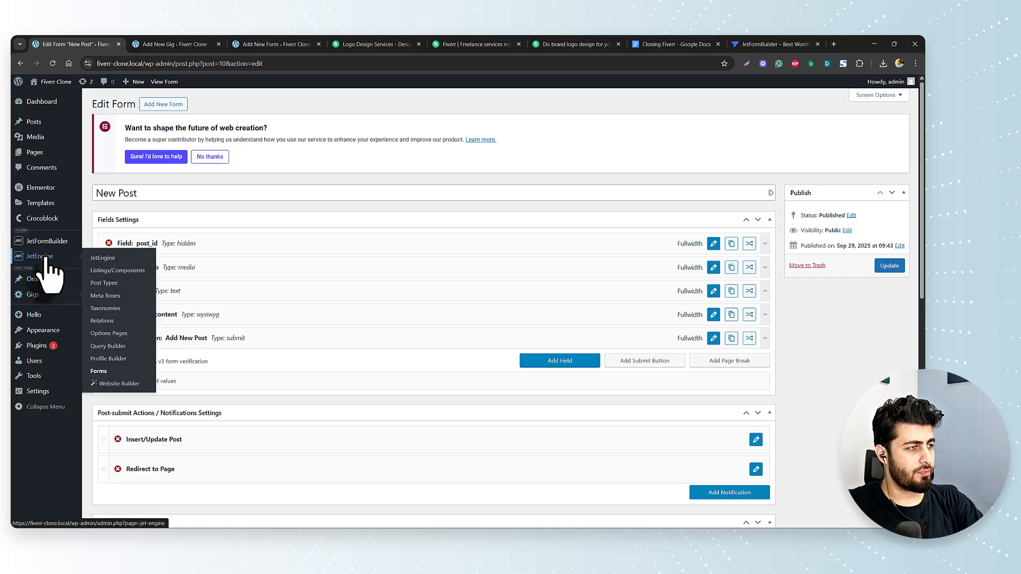
right_click(110, 296)
left_click(155, 304)
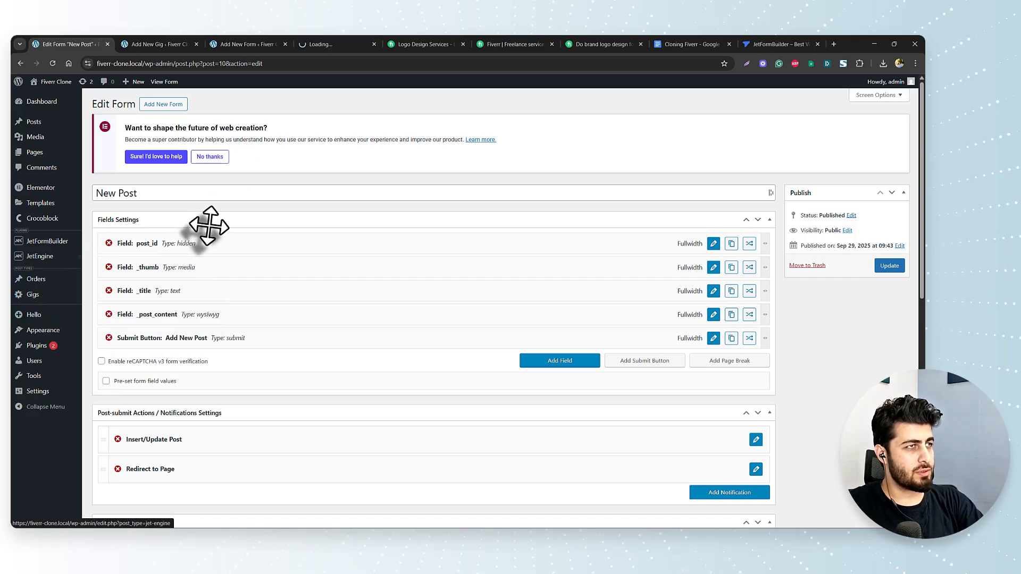
left_click(298, 44)
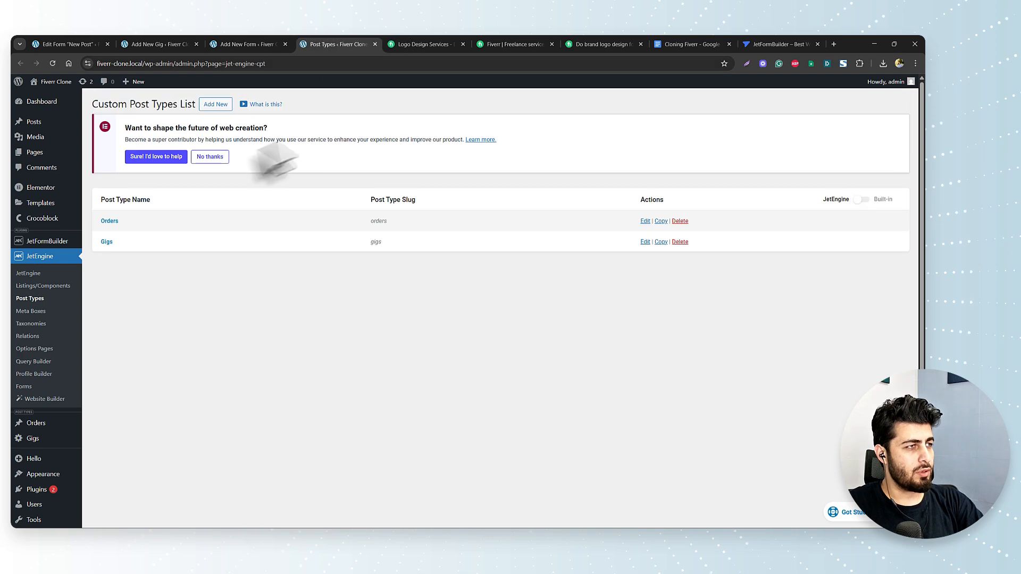
left_click(107, 244)
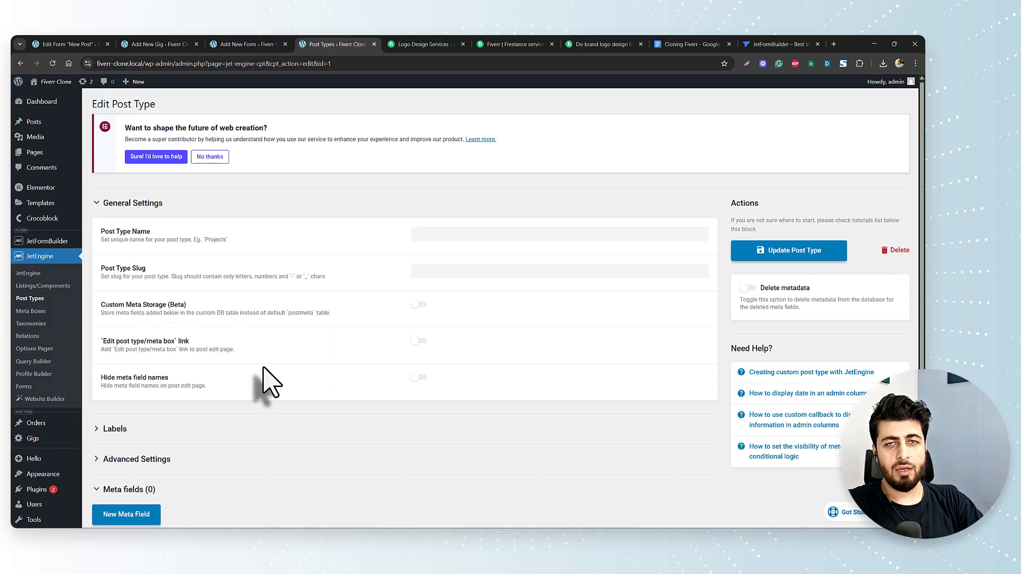
- Change the Pricing meta field's type to Text and update the Gigs post type
scroll(265, 368, "down", 7)
scroll(266, 383, "down", 2)
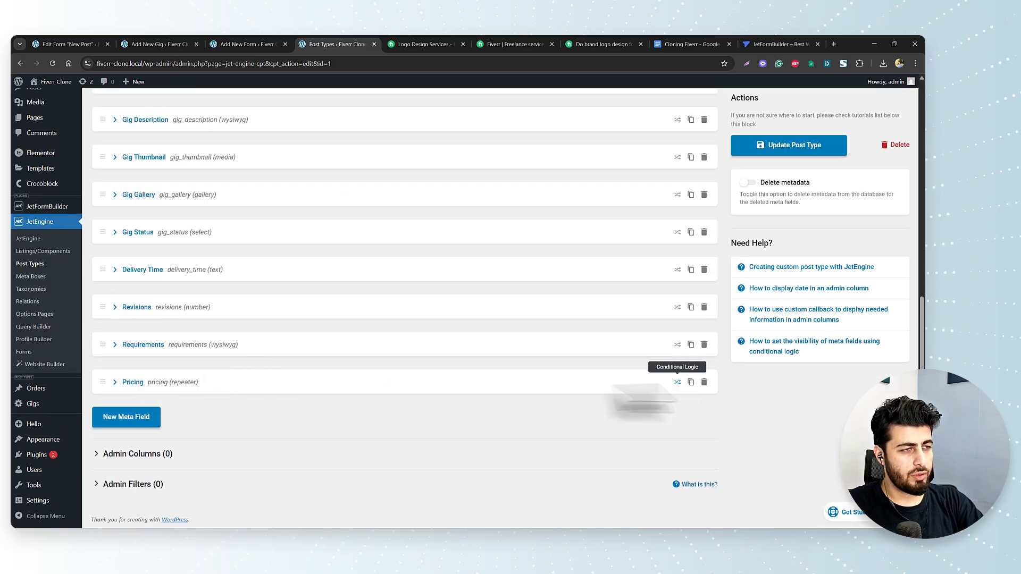
left_click(131, 383)
scroll(319, 399, "down", 3)
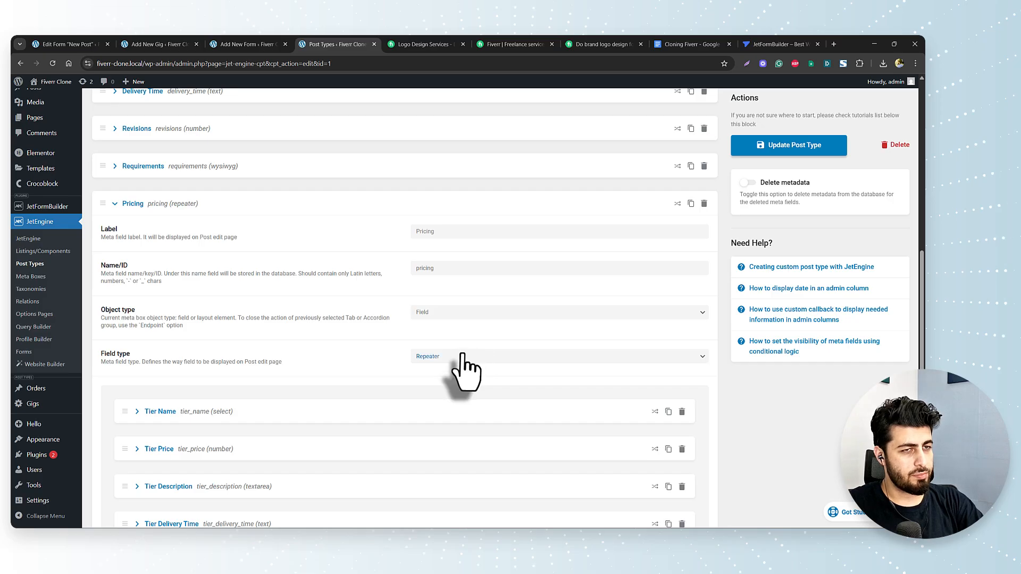
left_click(461, 359)
left_click(446, 162)
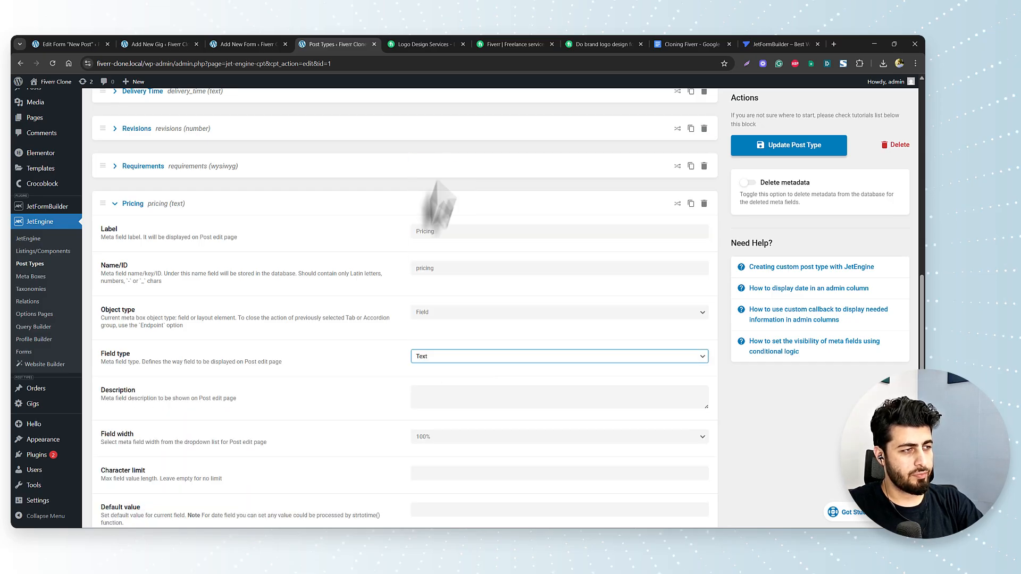
scroll(372, 453, "down", 6)
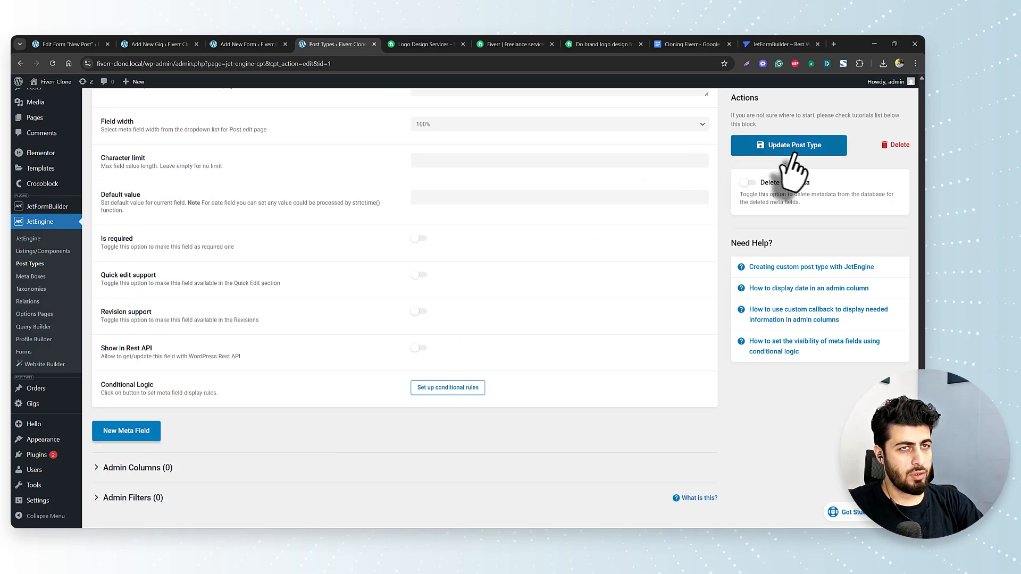
left_click(782, 146)
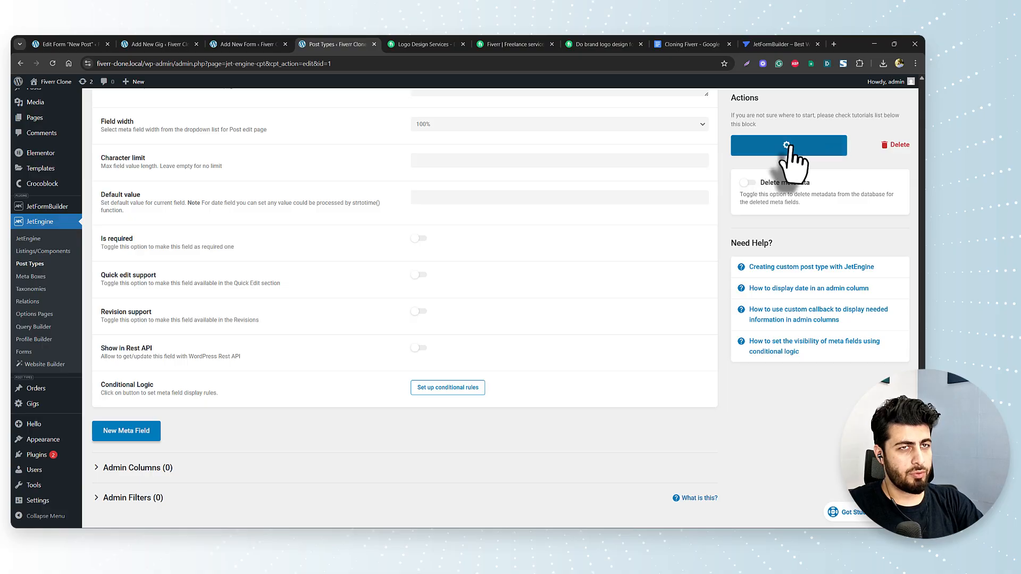
- Reload the Add New Gig post editor to check the change, then return to the form editor
scroll(502, 382, "up", 6)
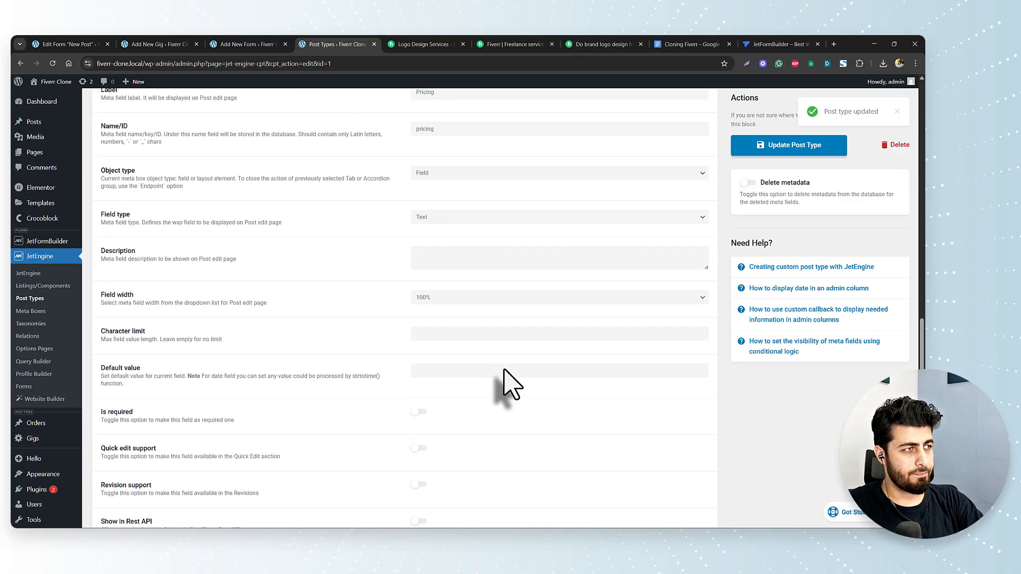
scroll(502, 371, "up", 1)
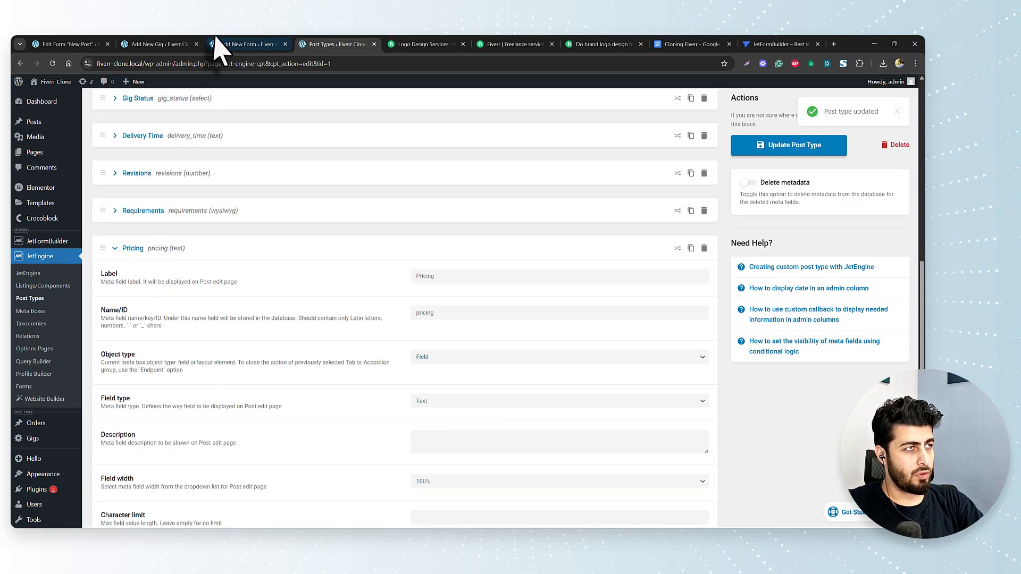
left_click(245, 39)
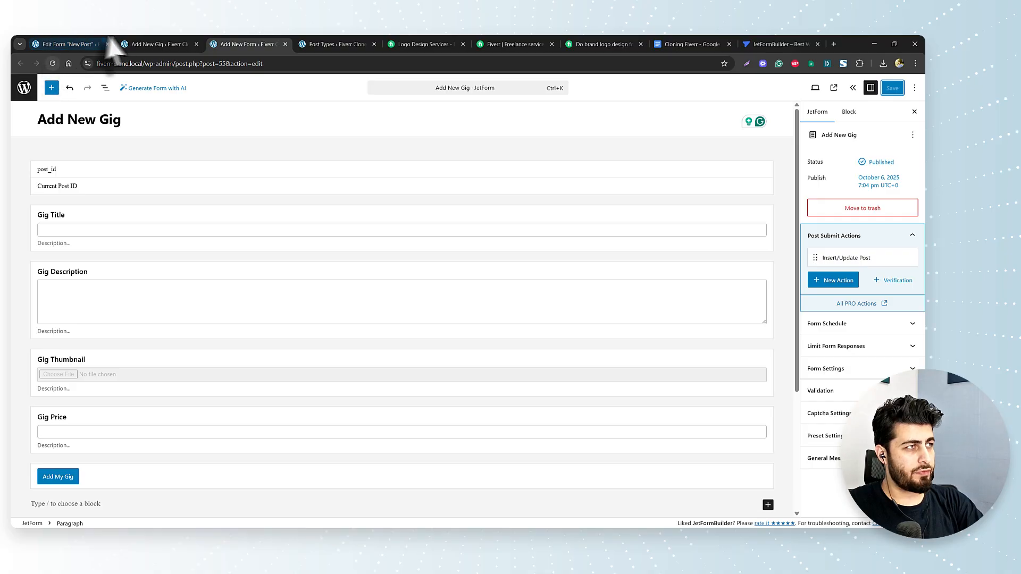
left_click(120, 39)
left_click(53, 63)
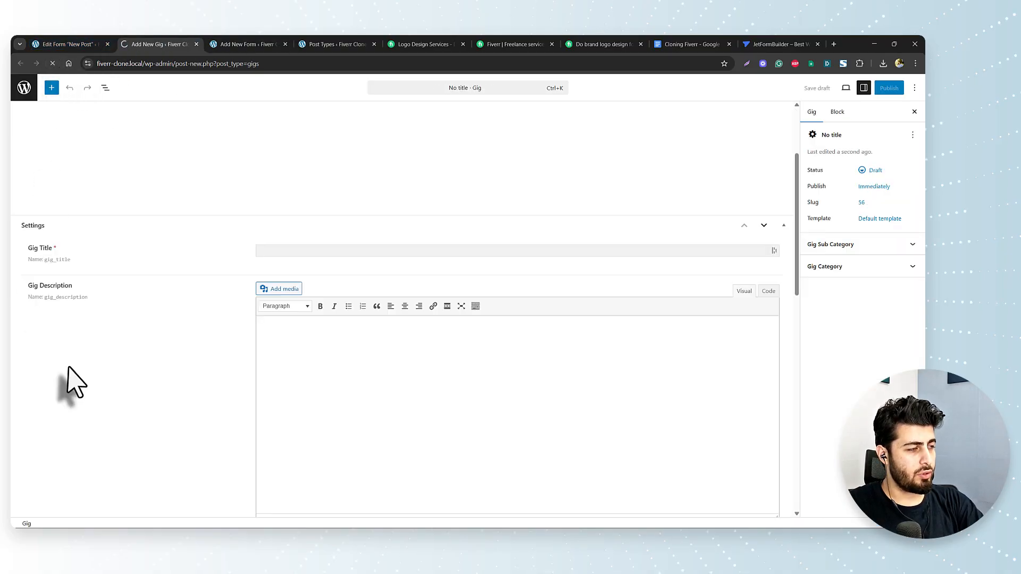
scroll(69, 383, "down", 10)
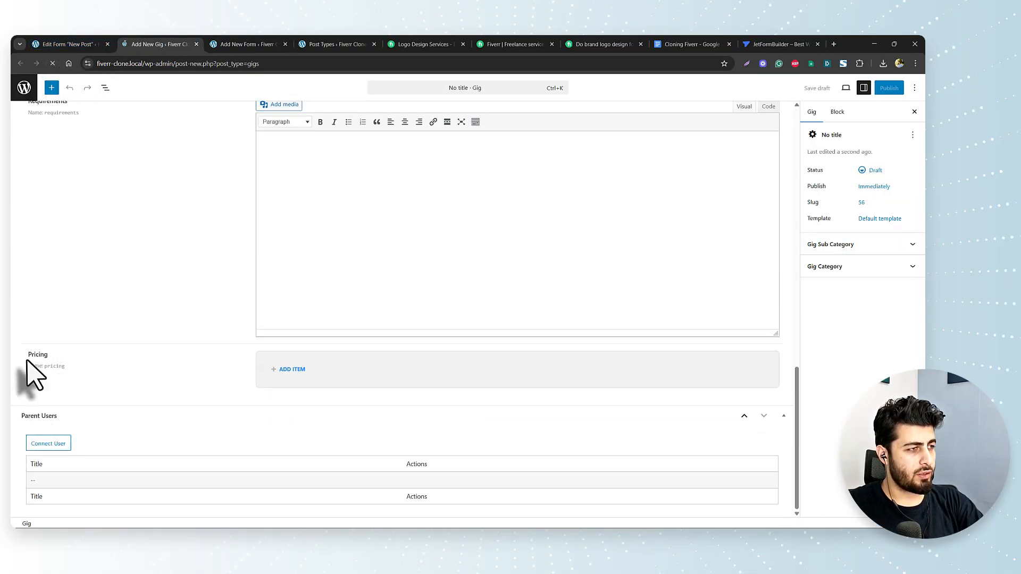
scroll(53, 393, "down", 15)
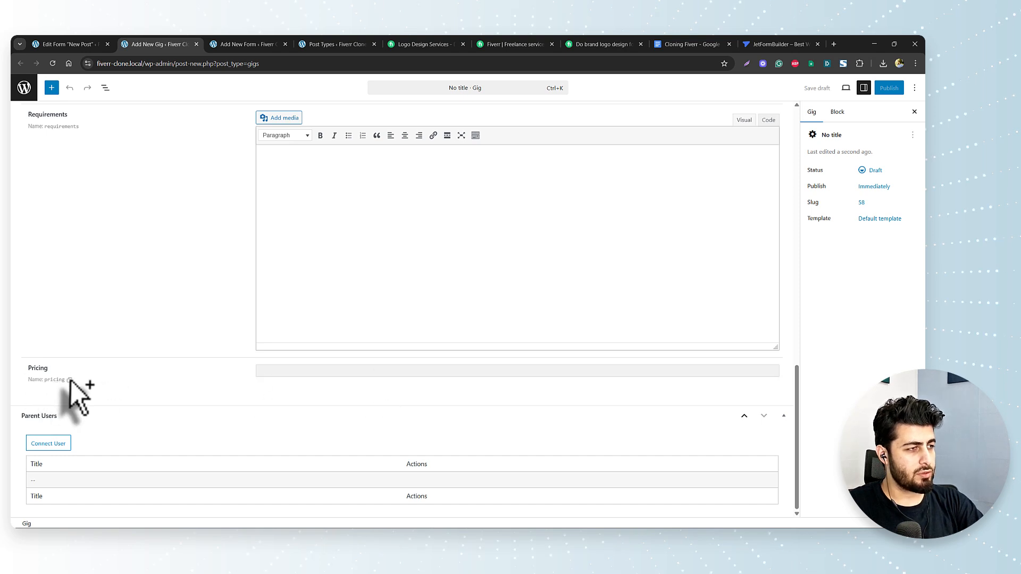
left_click(249, 45)
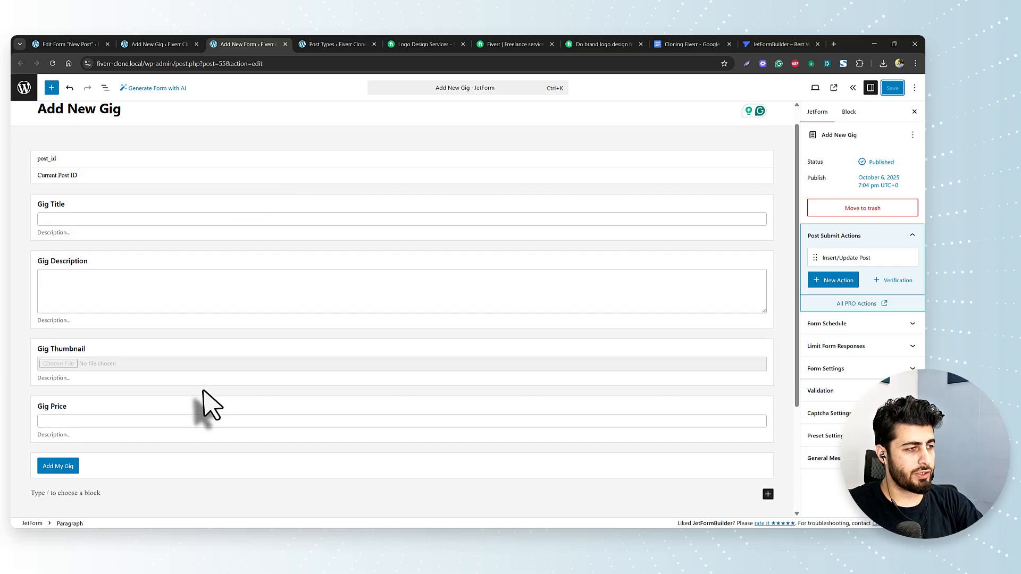
scroll(206, 406, "down", 3)
- In the Insert/Update Post action, map Gig Price to Post Meta with key 'pricing'
left_click(150, 262)
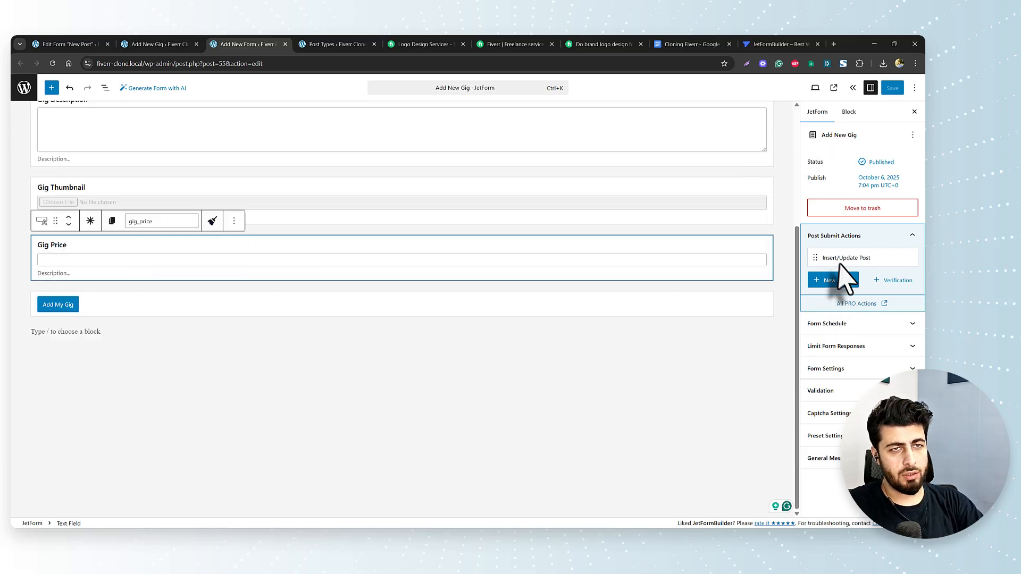
left_click(868, 258)
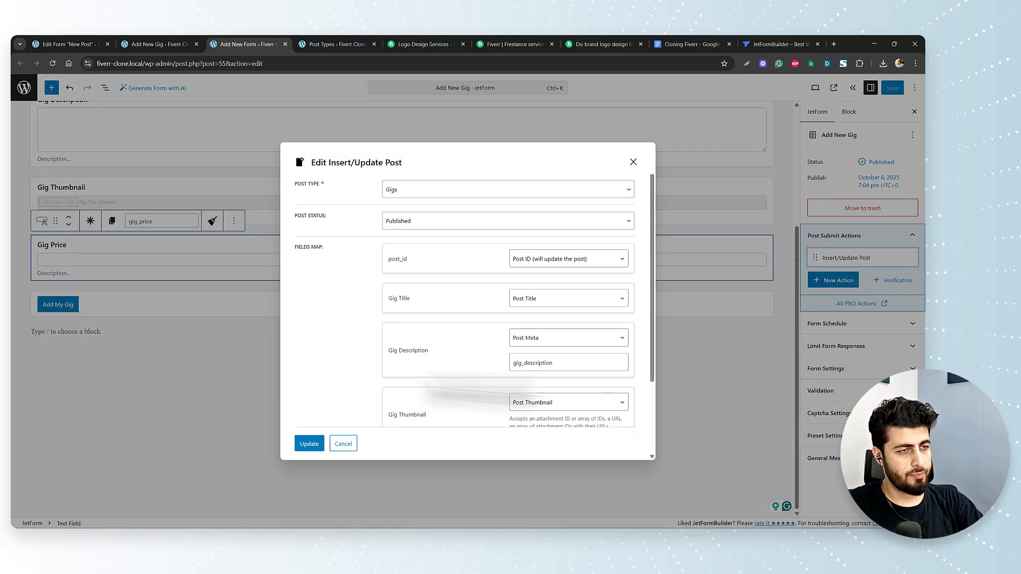
scroll(599, 372, "down", 3)
left_click(553, 372)
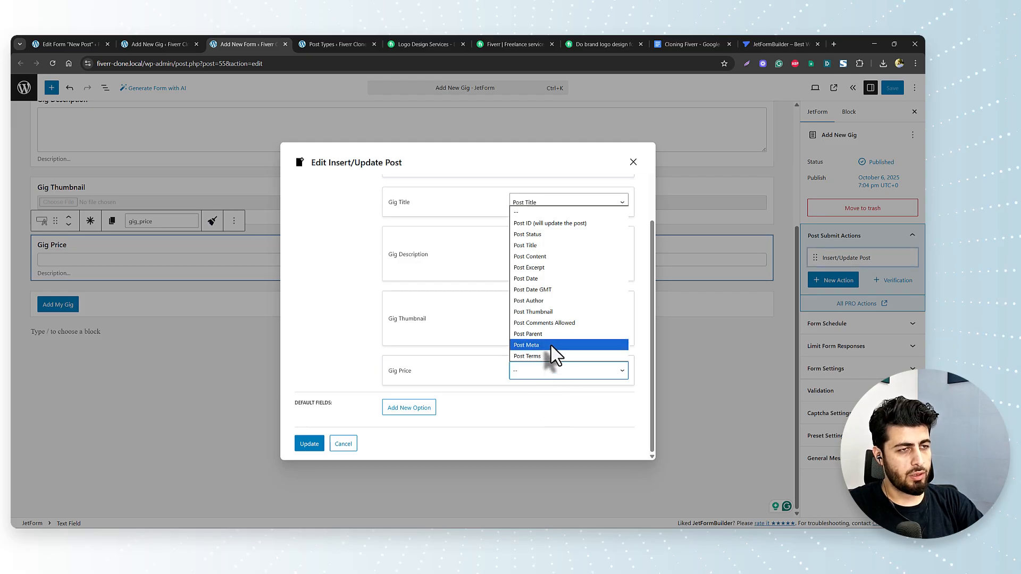
left_click(548, 345)
left_click(537, 396)
type("pricing")
left_click(449, 388)
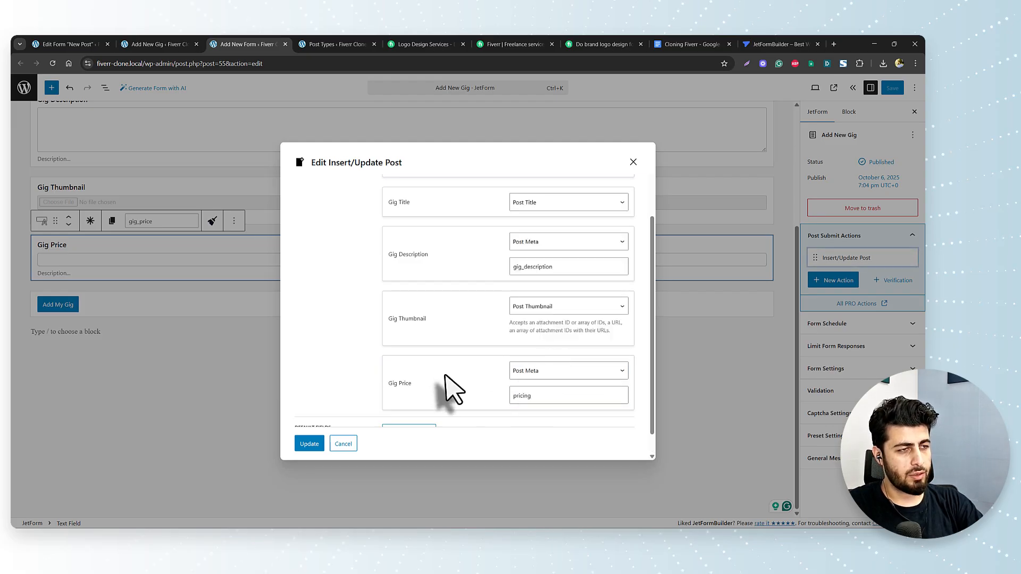
- Leave the form editor for the WordPress Pages list
scroll(447, 381, "down", 1)
scroll(479, 407, "up", 3)
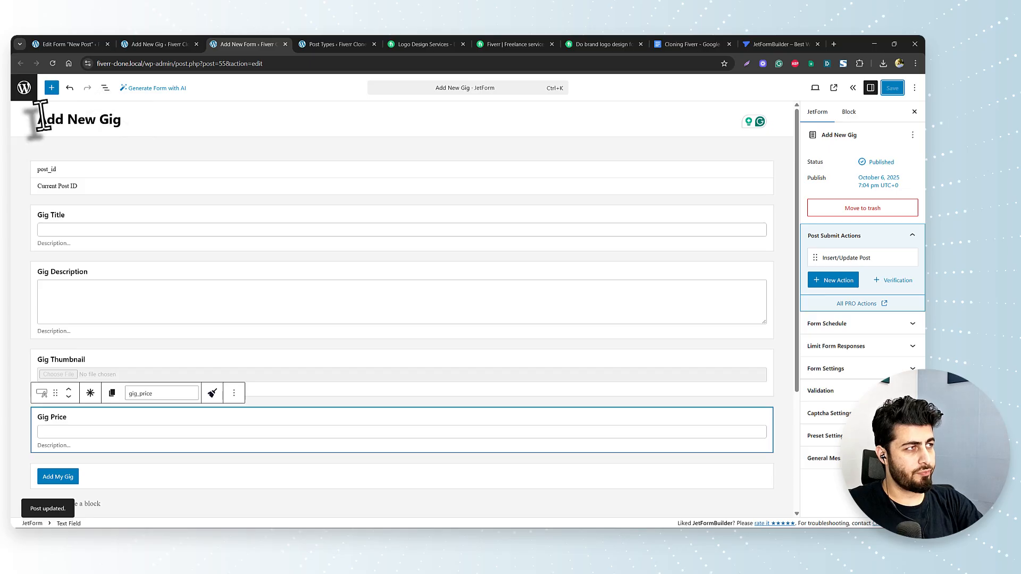
left_click(24, 86)
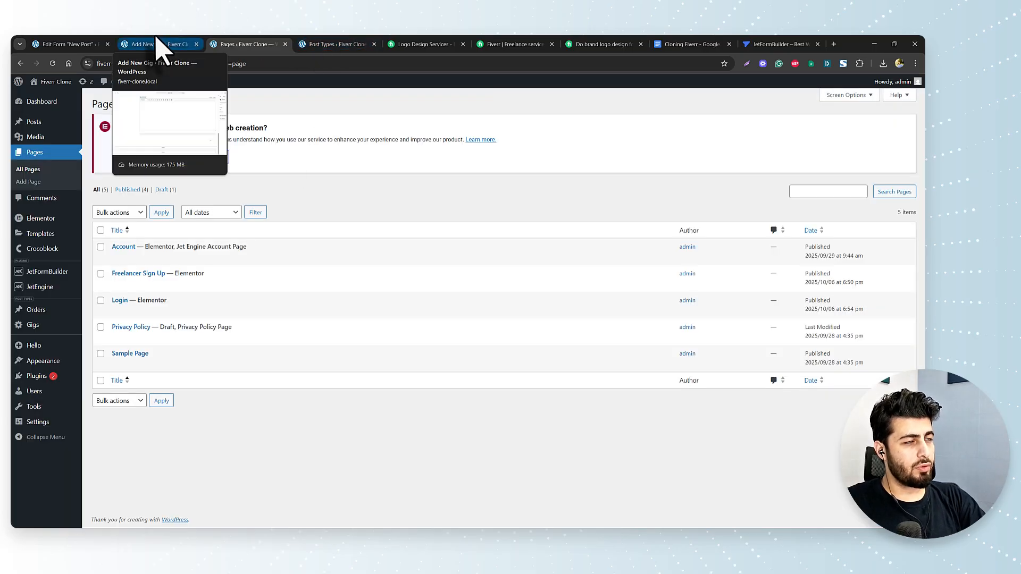
- View the Account page on the site and open its Add New Post subpage
left_click(181, 258)
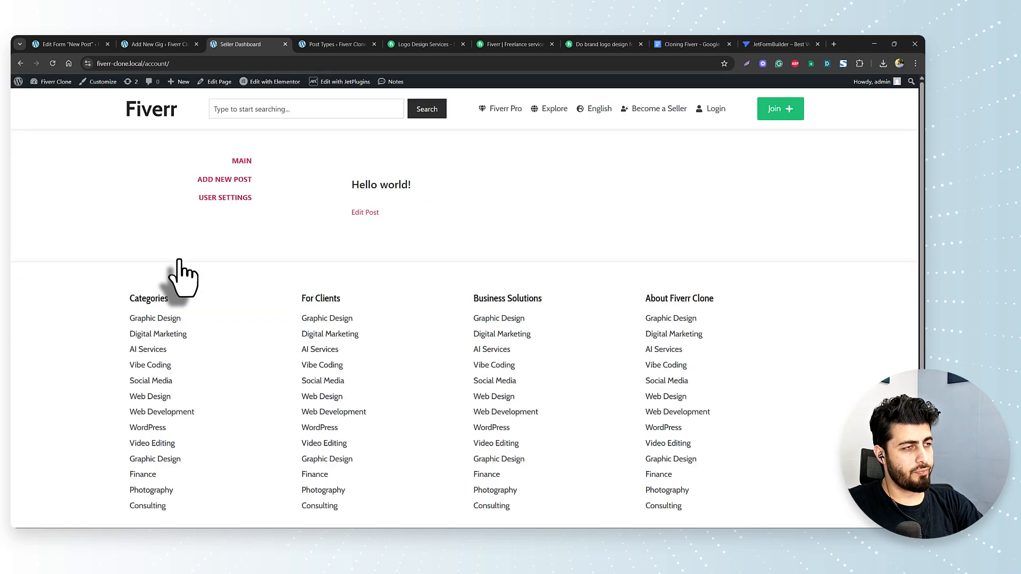
left_click(240, 179)
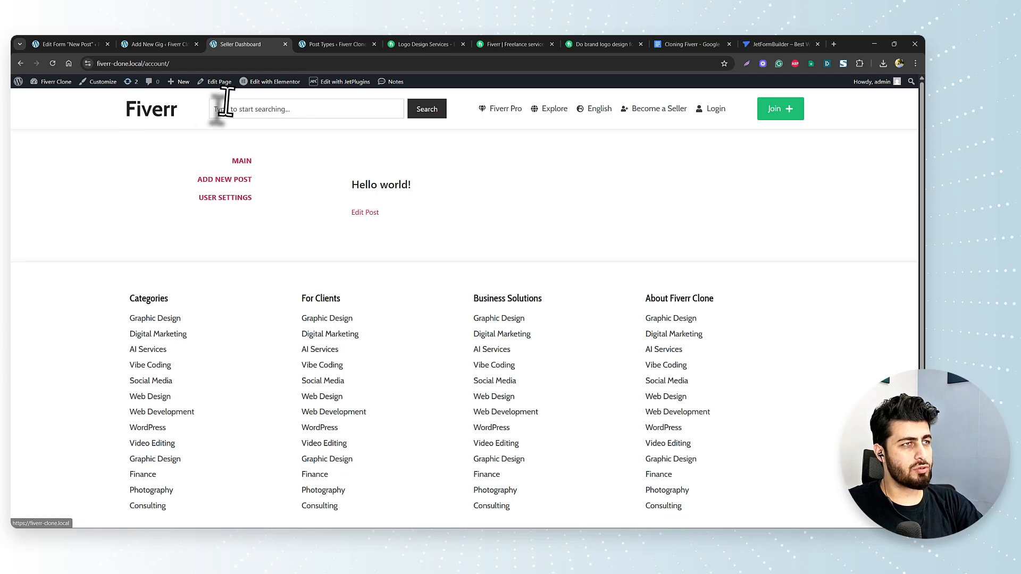
- Open Profile Builder's Account Page settings and review the existing subpages
left_click(154, 45)
left_click(85, 45)
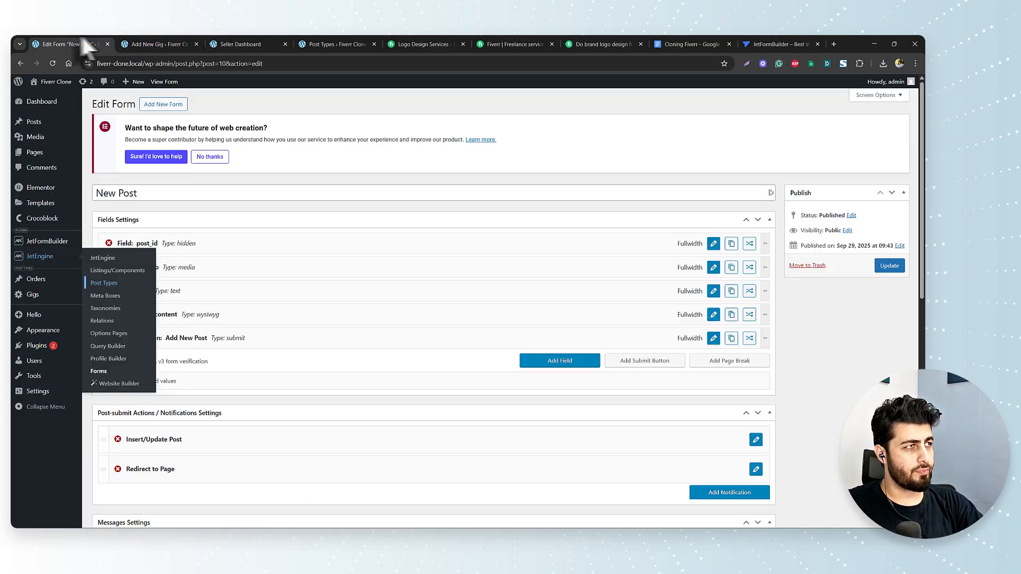
mouse_move(48, 239)
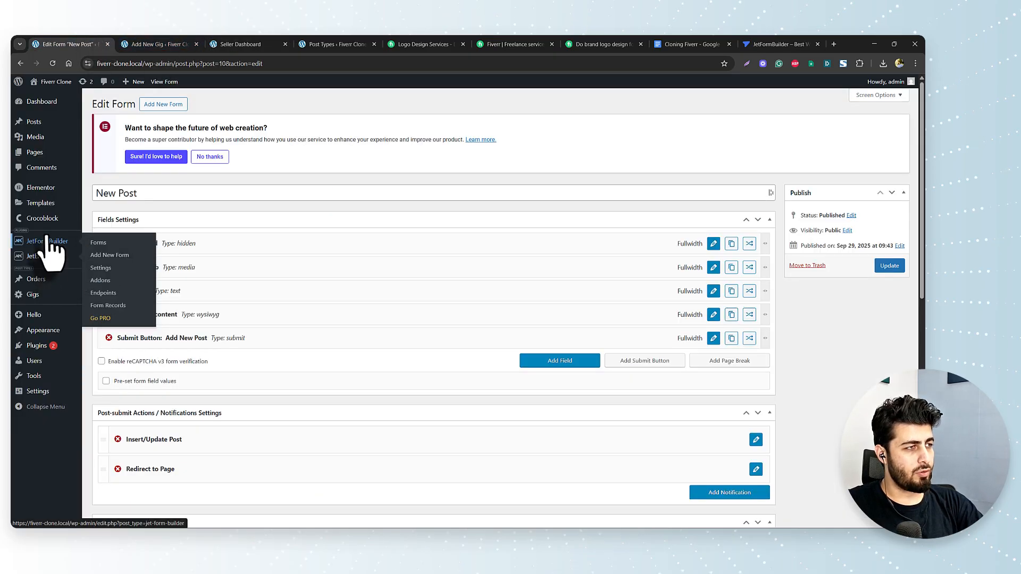
mouse_move(47, 258)
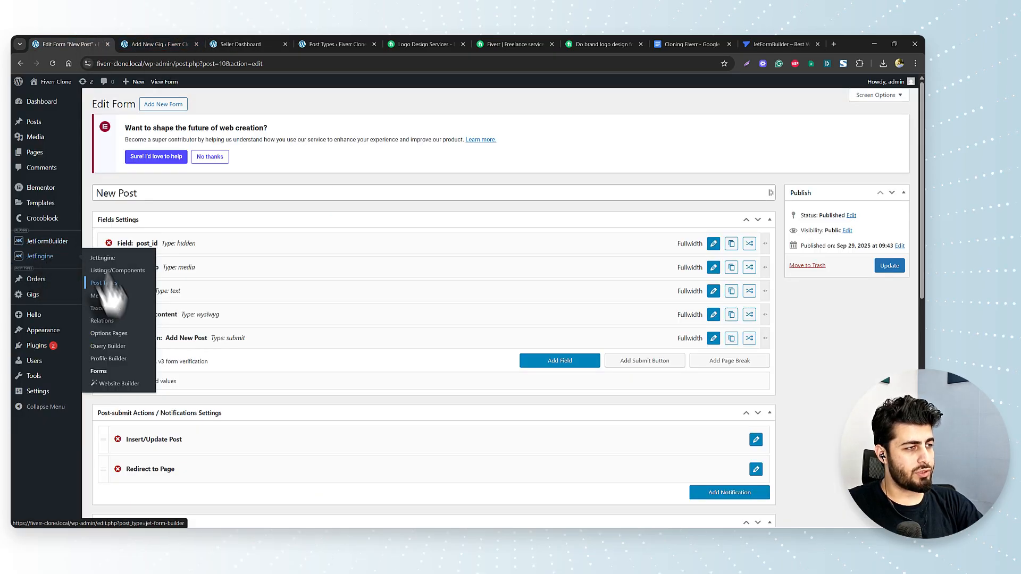
left_click(121, 360)
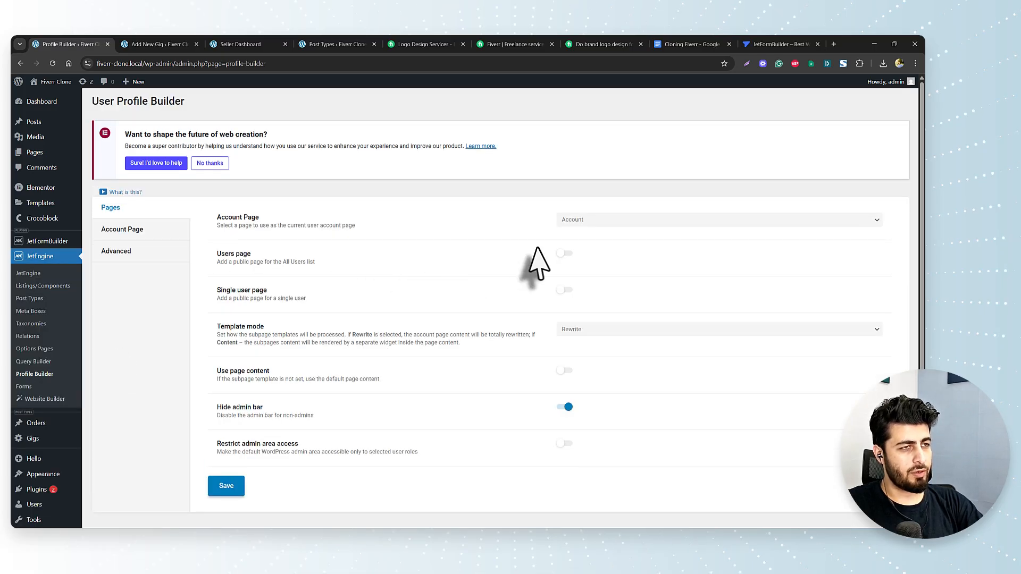
left_click(140, 234)
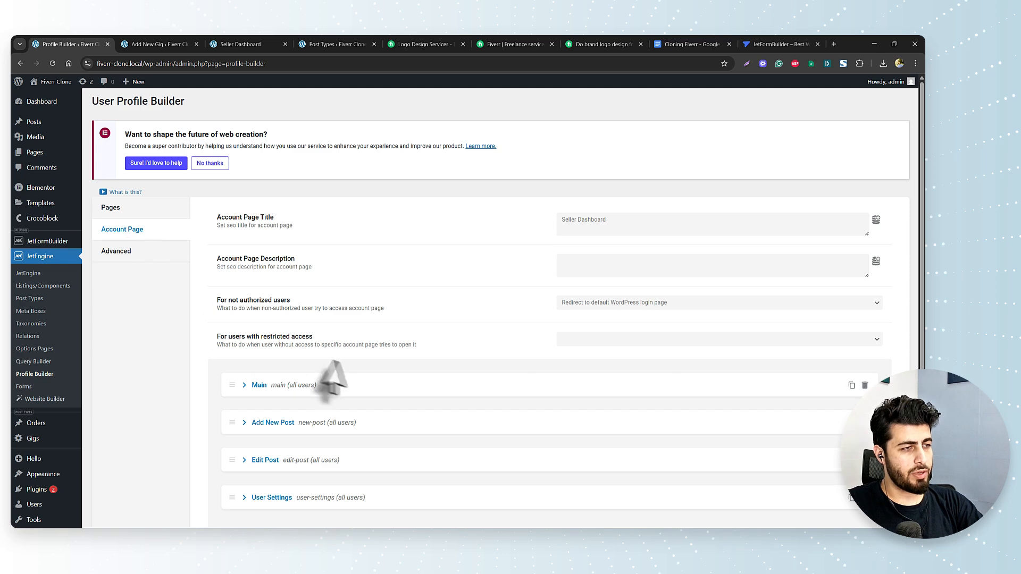
scroll(342, 383, "down", 2)
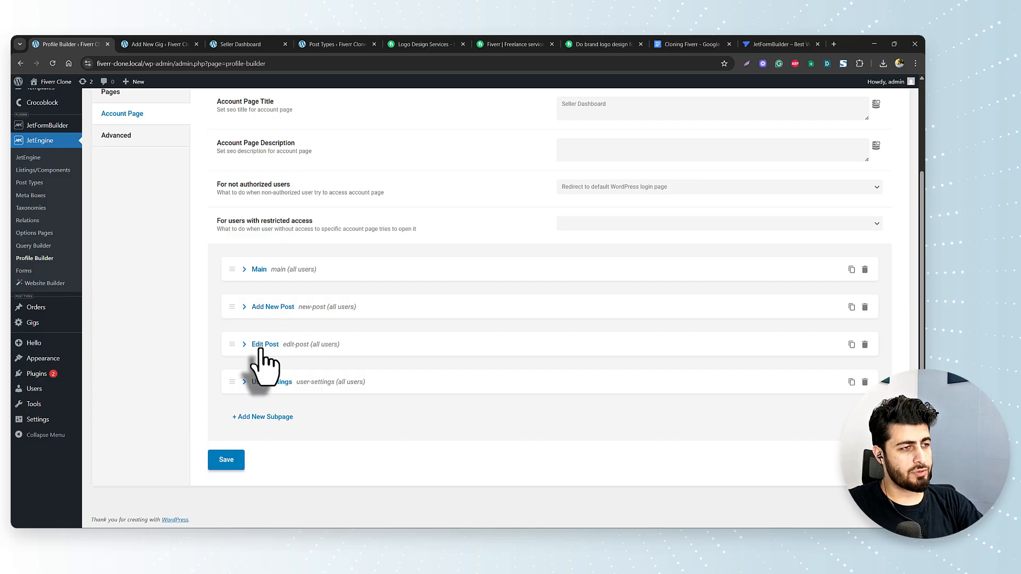
left_click(244, 383)
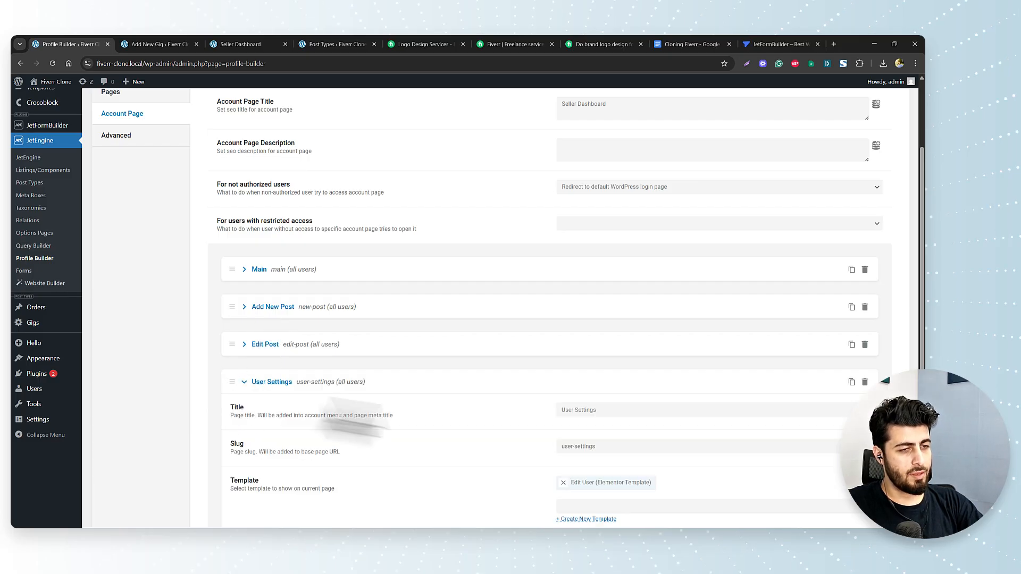
scroll(373, 420, "down", 3)
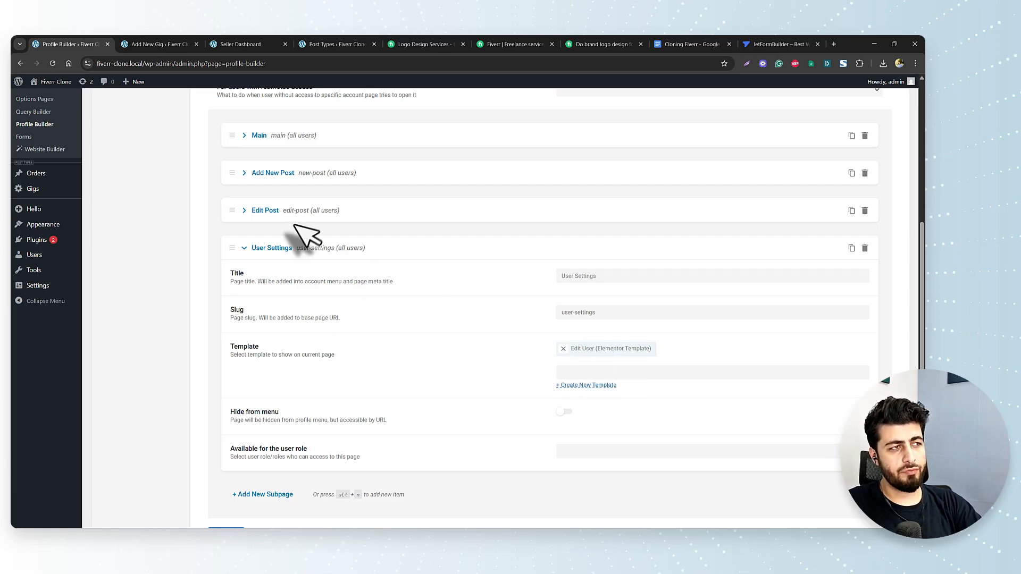
left_click(243, 211)
left_click(244, 211)
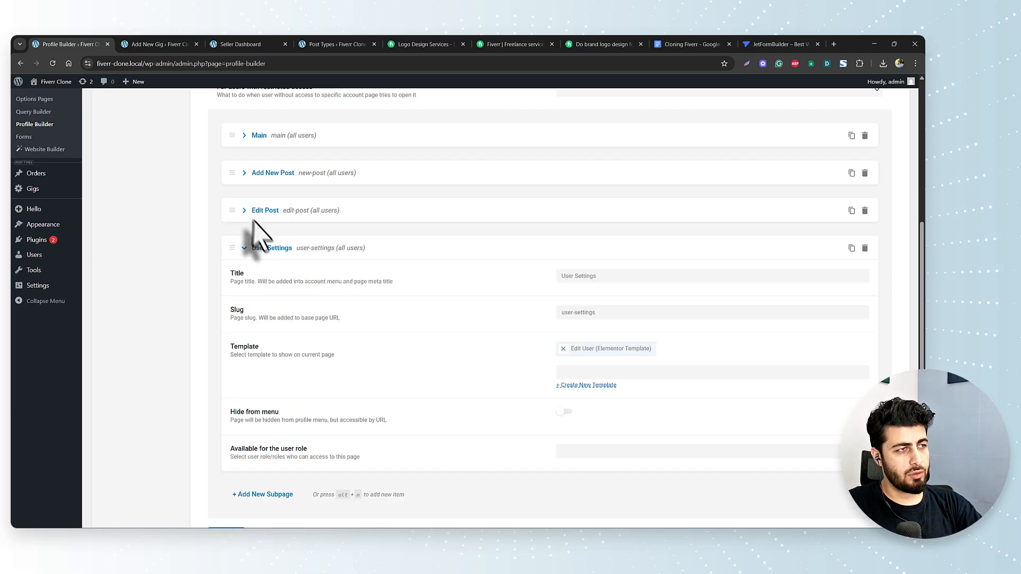
left_click(243, 248)
- Add a new account subpage titled Add New Gig with slug add-new-gig
left_click(260, 415)
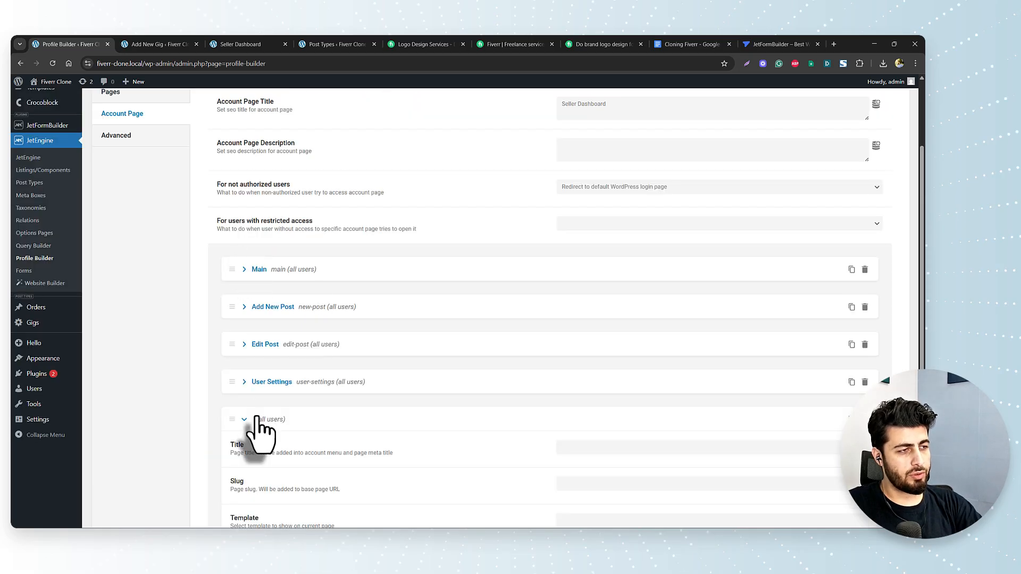
scroll(355, 426, "down", 2)
scroll(356, 426, "down", 2)
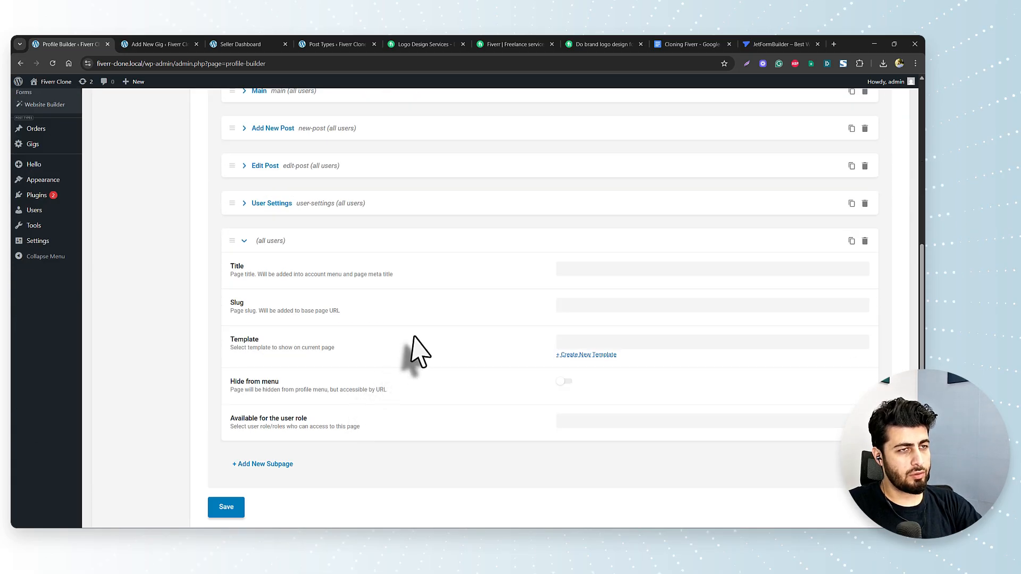
left_click(617, 270)
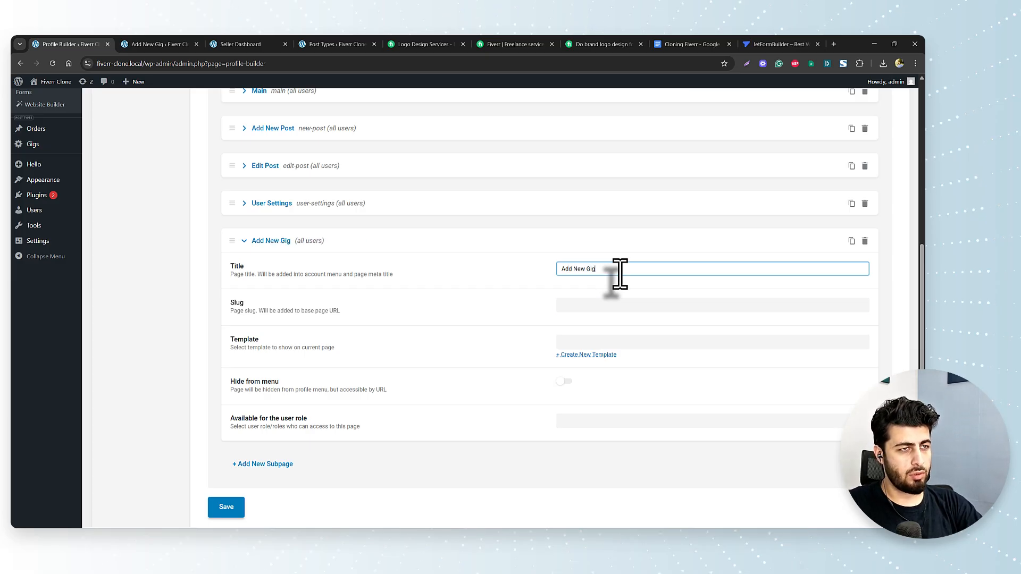
key("Tab")
left_click(620, 333)
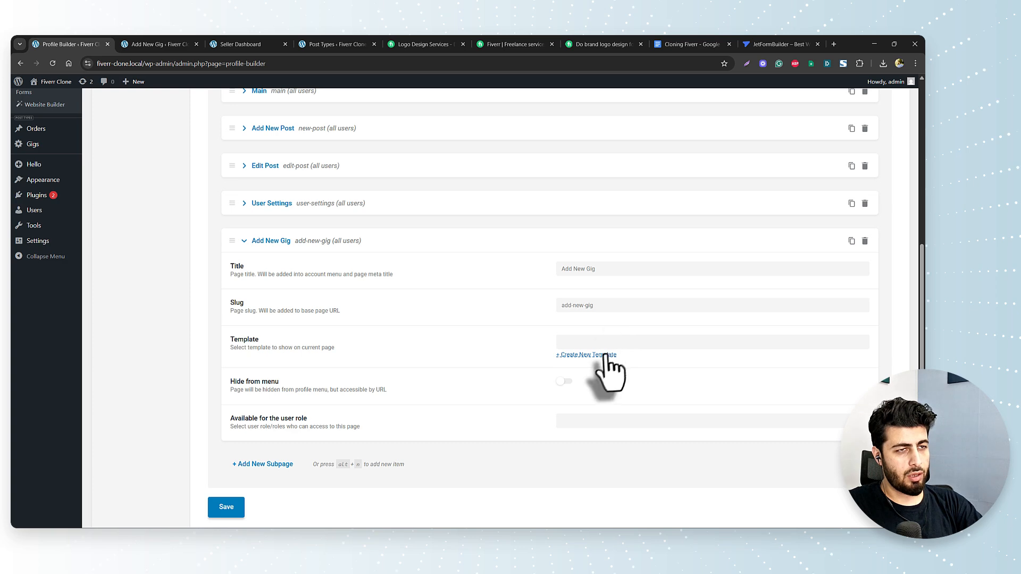
- Create a new Elementor Template named 'Add New Gig' for the subpage
left_click(576, 343)
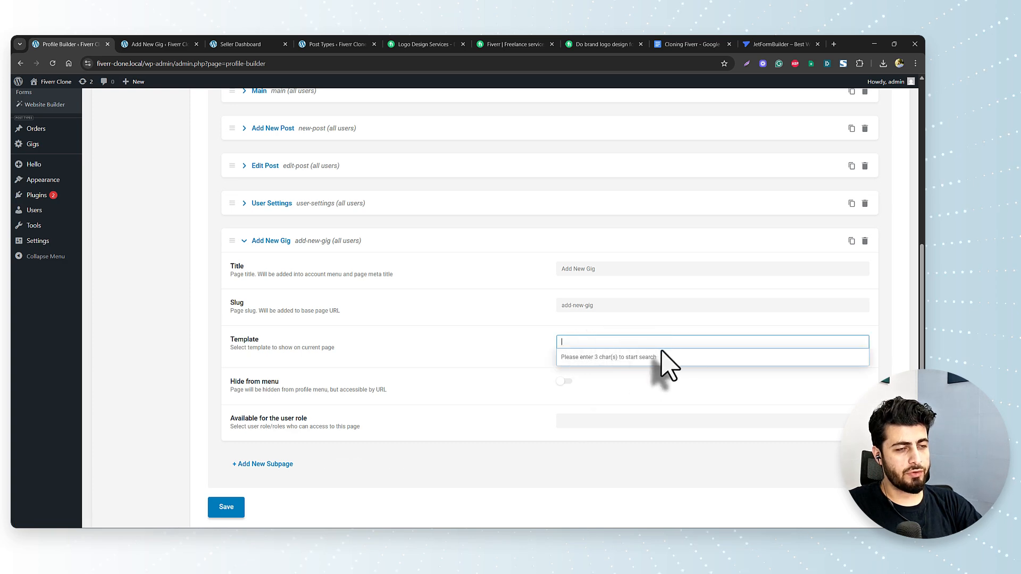
left_click(594, 355)
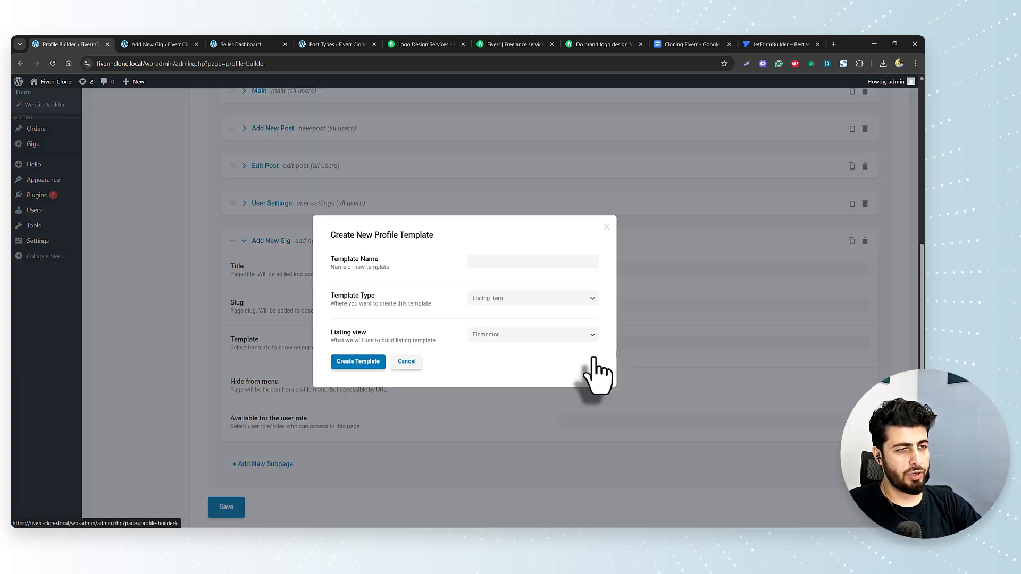
left_click(497, 298)
left_click(500, 322)
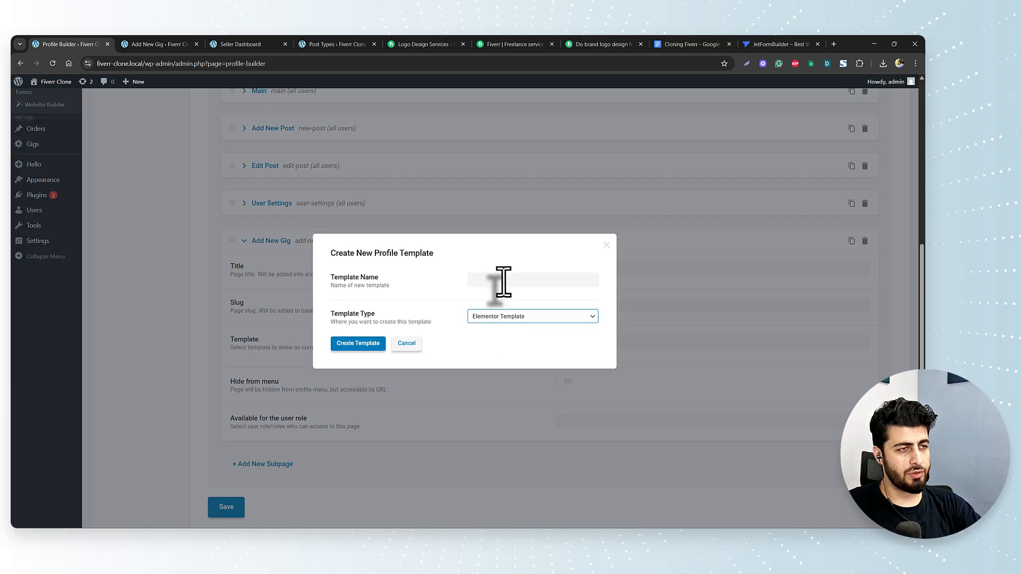
left_click(503, 282)
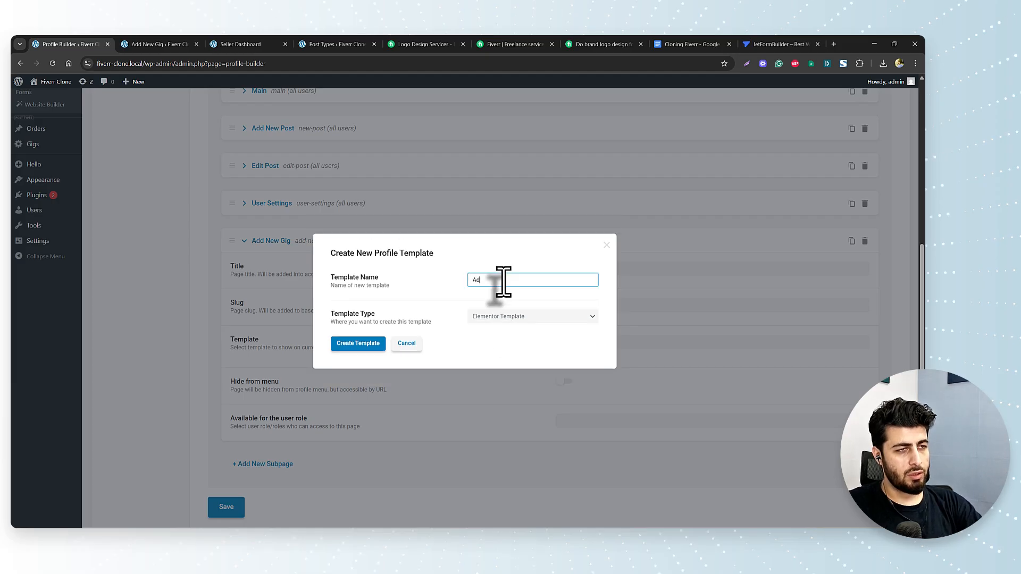
type("Add New Gig")
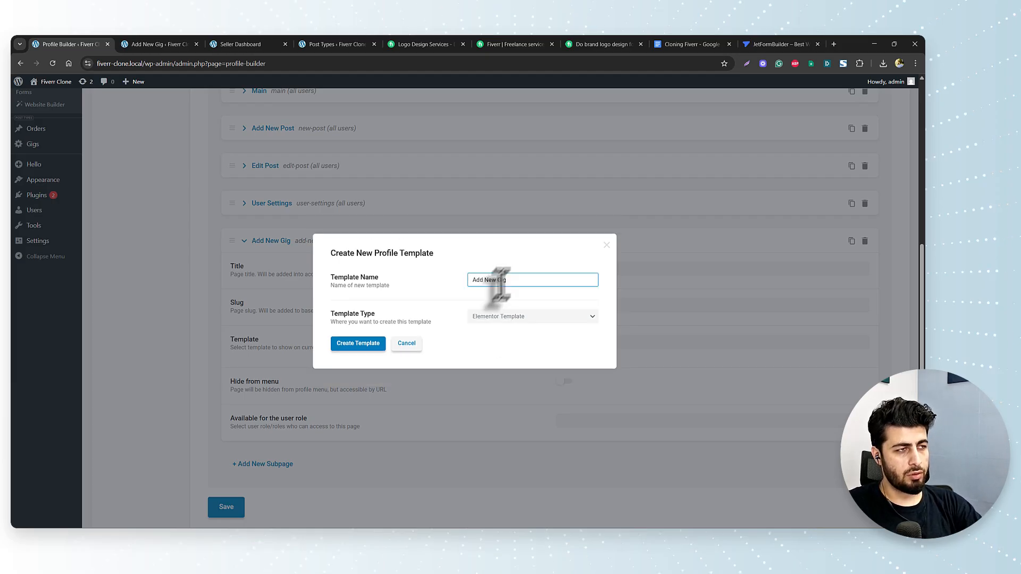
left_click(361, 345)
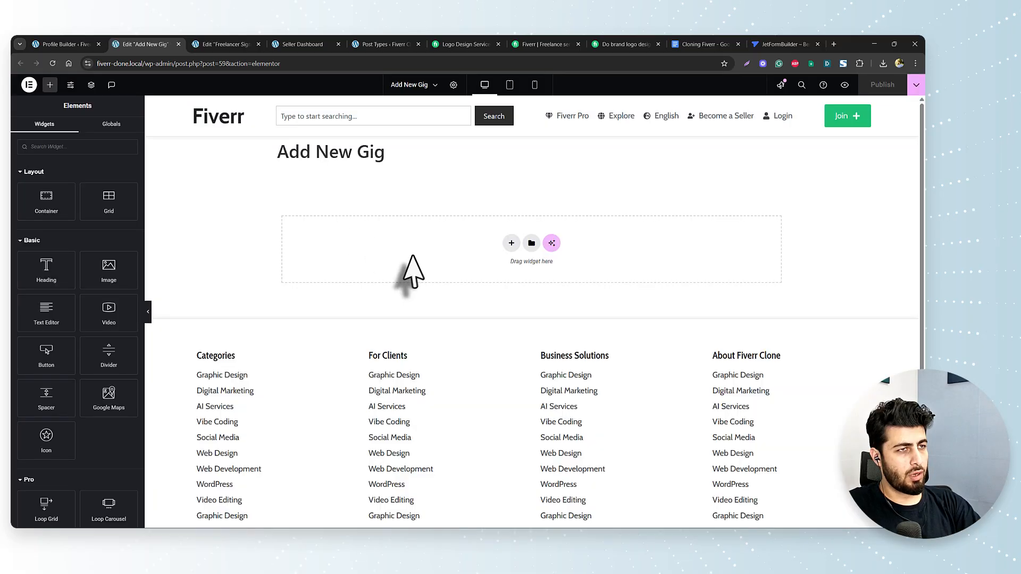
- Paste the JetForm widget into the empty container, set it to the Add New Gig form, and publish
right_click(414, 261)
left_click(427, 264)
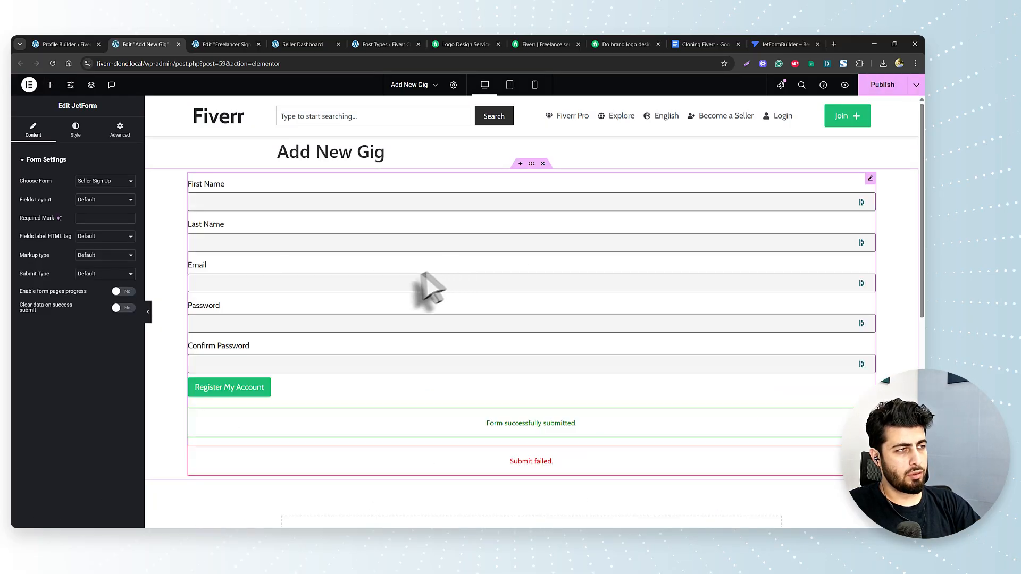
left_click(106, 181)
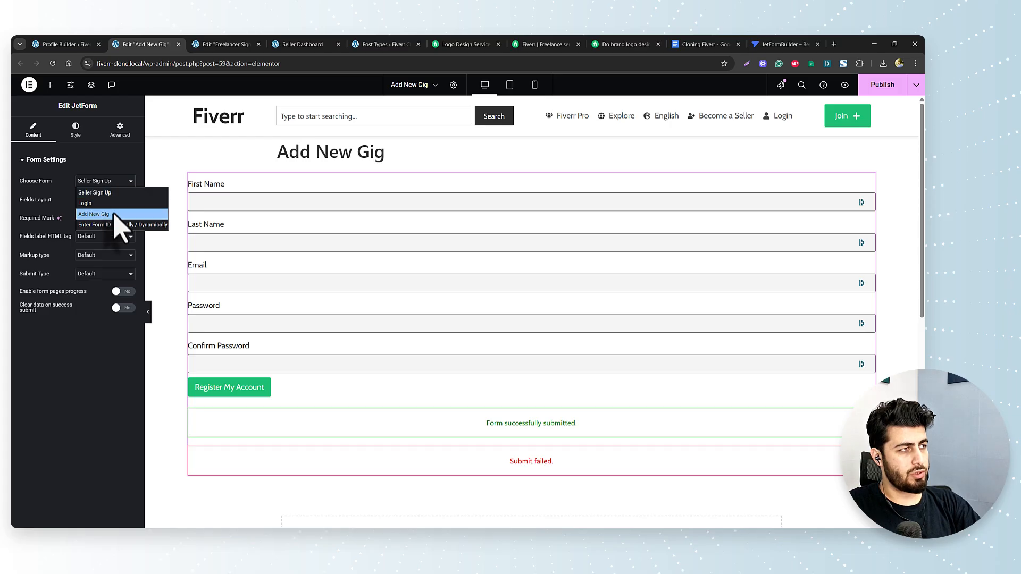
left_click(109, 214)
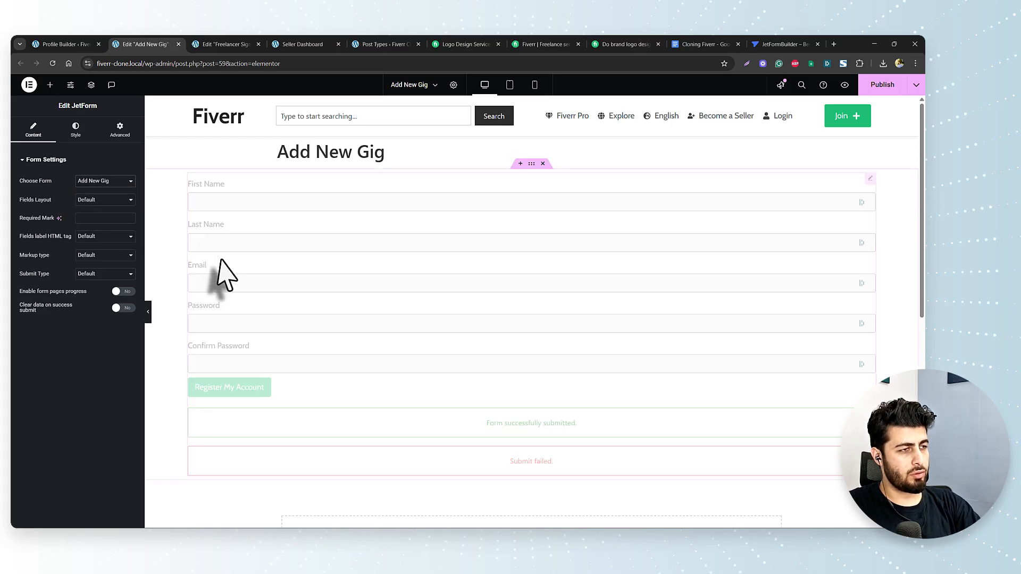
left_click(882, 85)
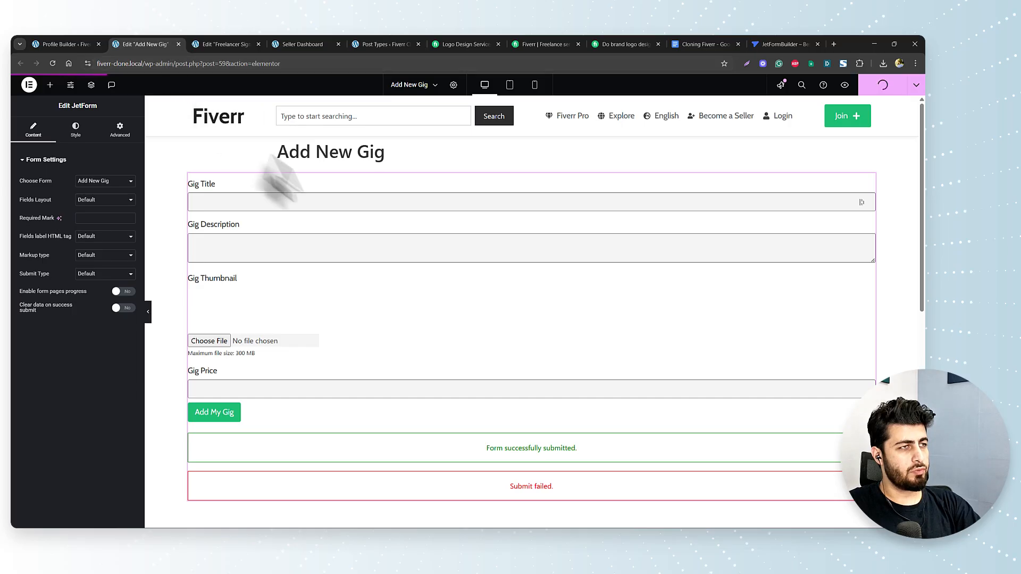
left_click(453, 85)
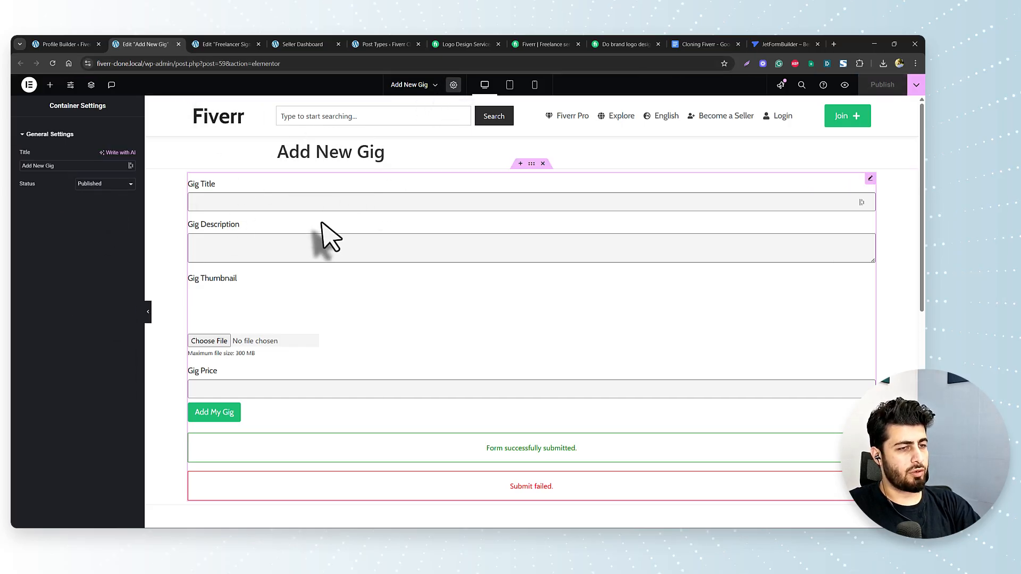
- Reload Profile Builder, confirm the Add New Gig subpage uses its template, and save
left_click(179, 44)
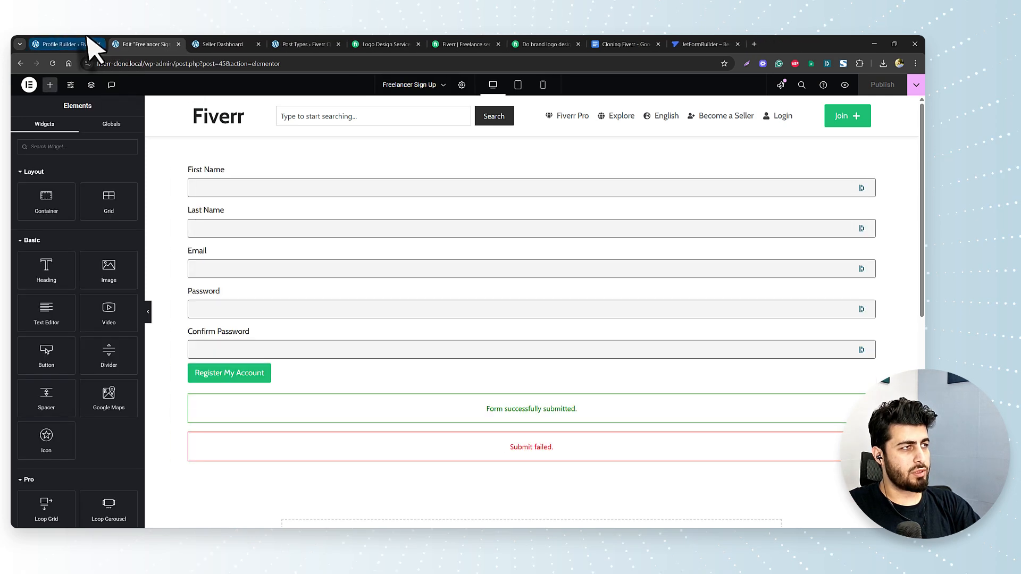
left_click(38, 44)
scroll(664, 260, "up", 5)
scroll(671, 261, "down", 6)
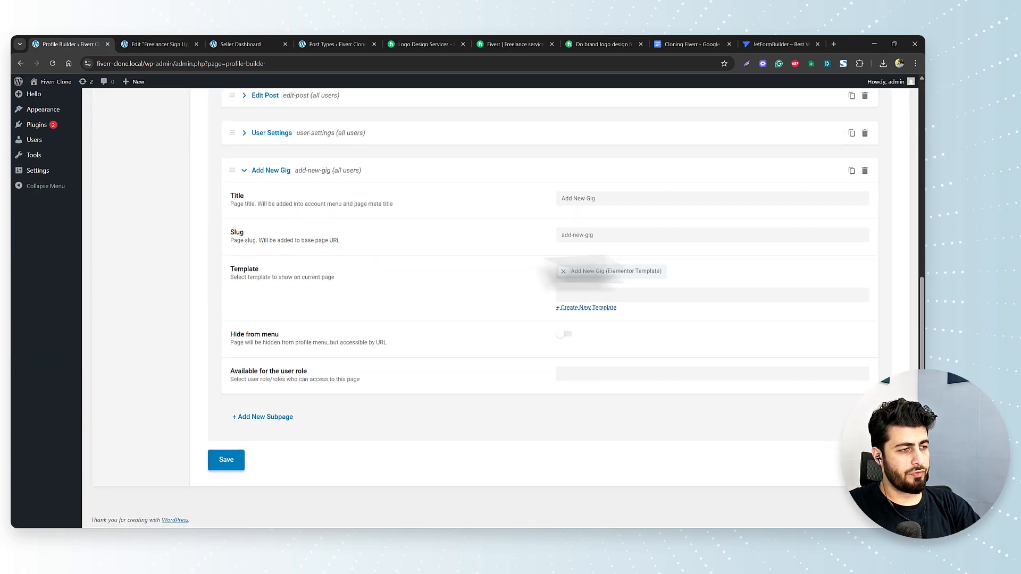
scroll(479, 255, "up", 7)
left_click(54, 62)
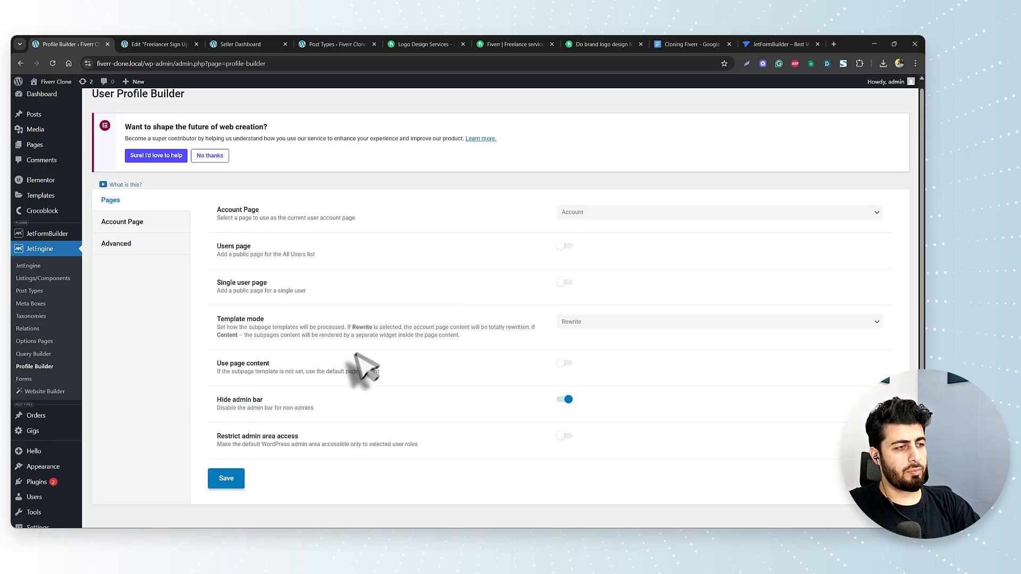
scroll(356, 354, "down", 2)
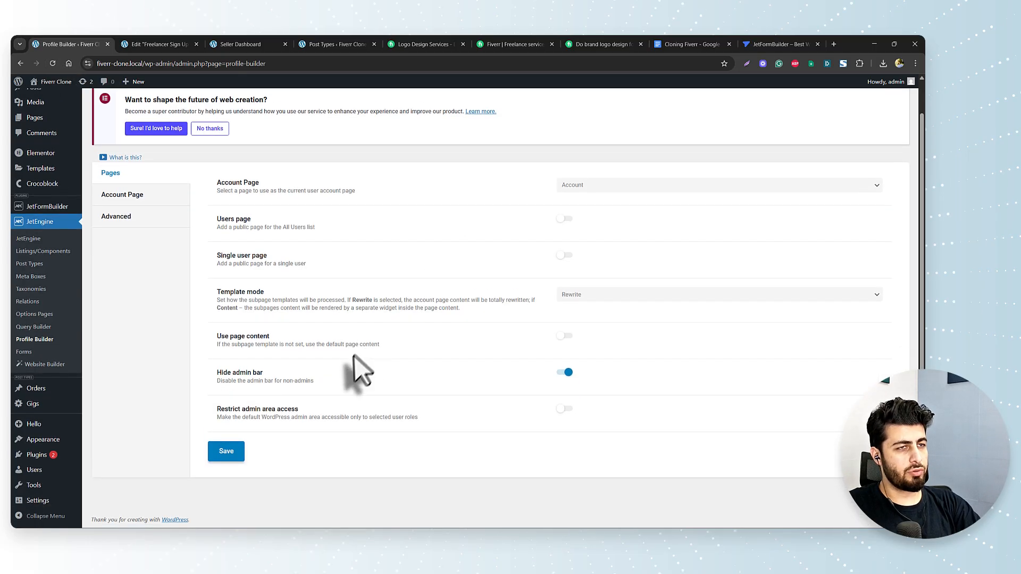
left_click(131, 196)
scroll(411, 358, "down", 3)
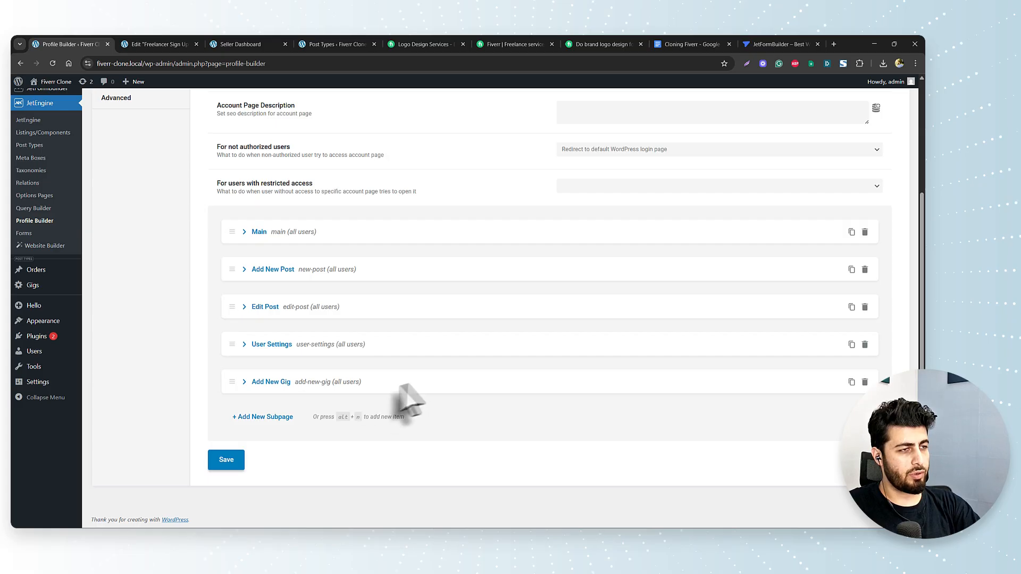
left_click(244, 382)
scroll(512, 388, "down", 4)
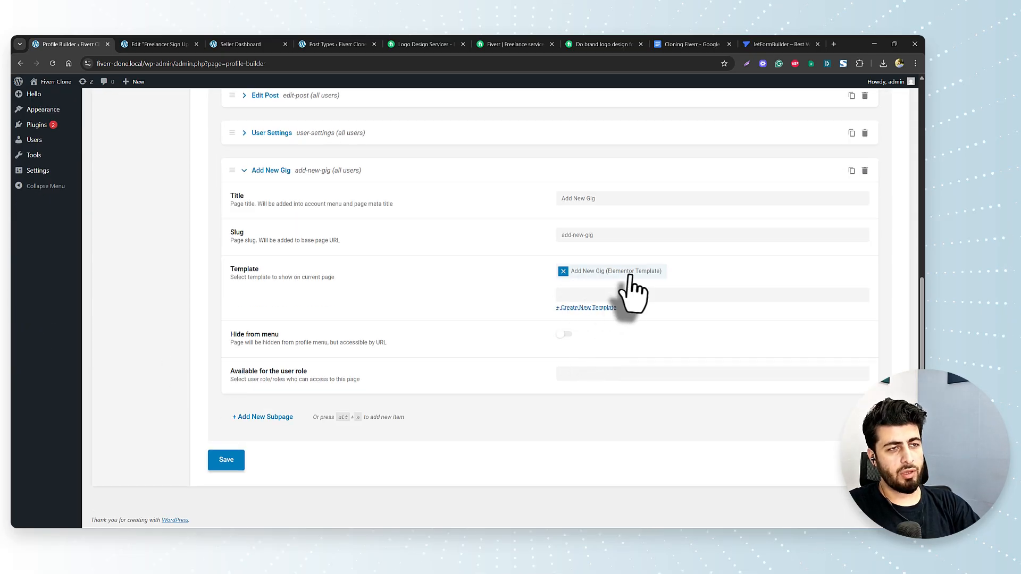
left_click(223, 462)
left_click(250, 46)
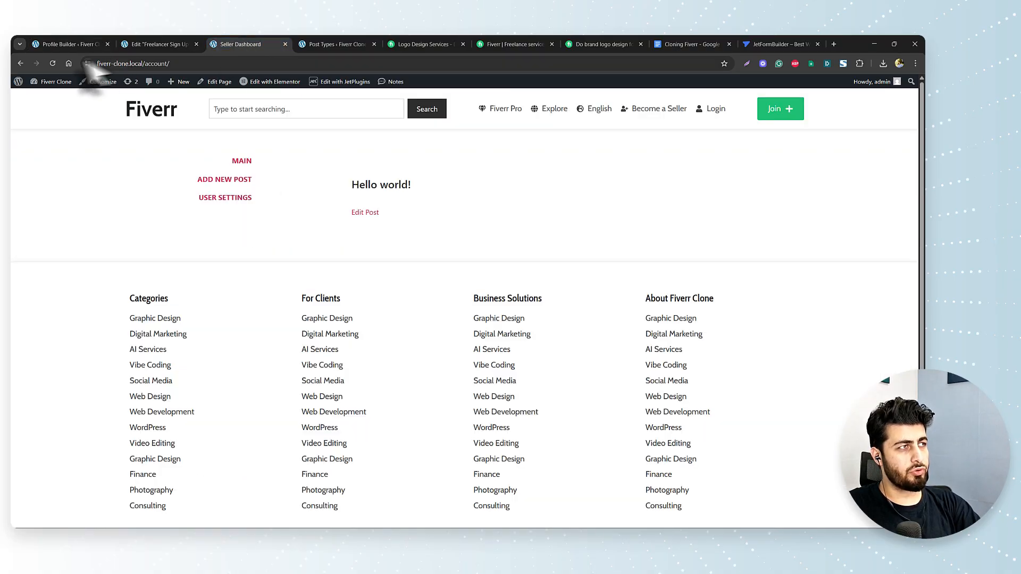
- Reload the seller dashboard and open the Add New Gig account subpage
left_click(52, 64)
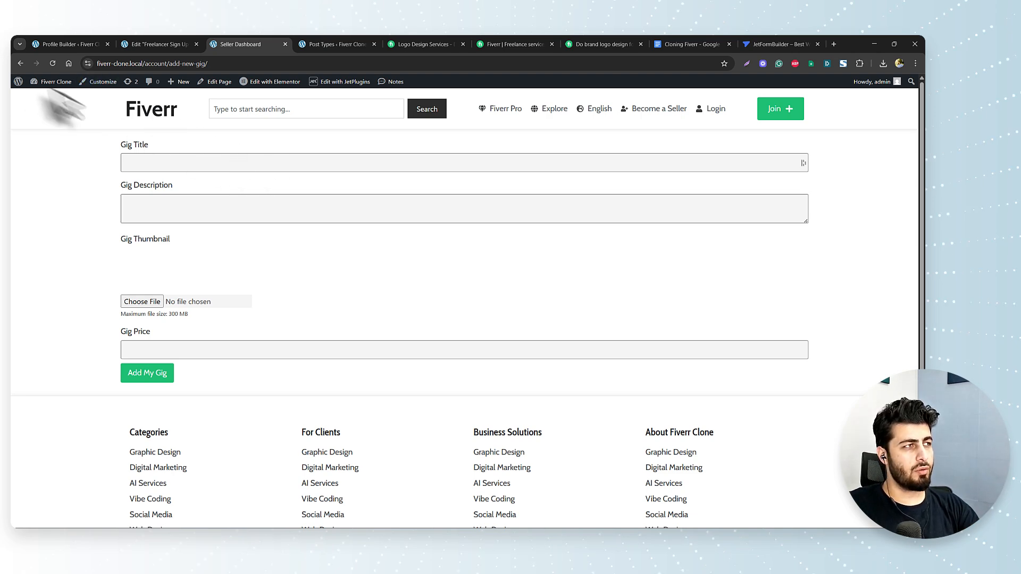
left_click(21, 63)
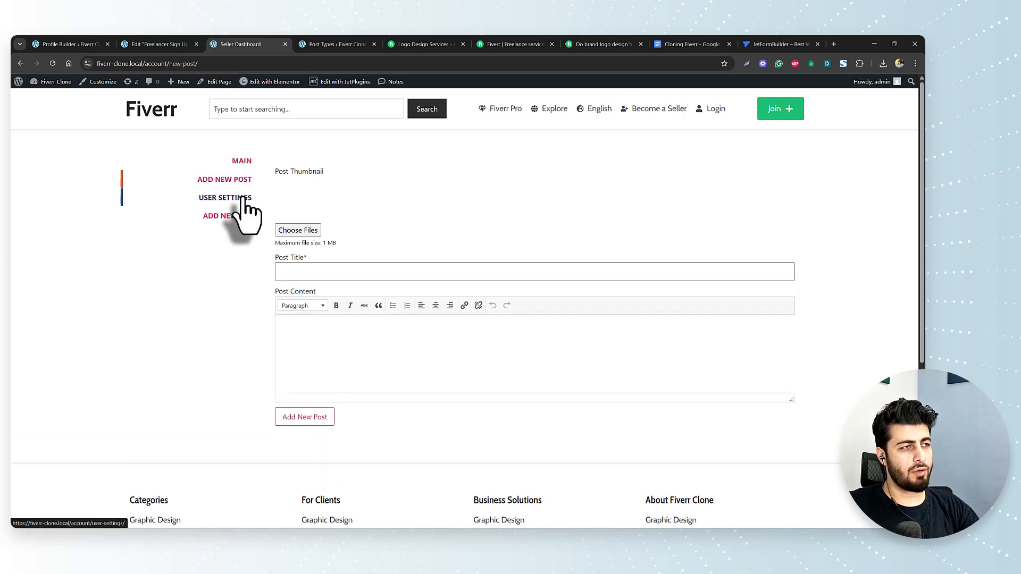
left_click(229, 215)
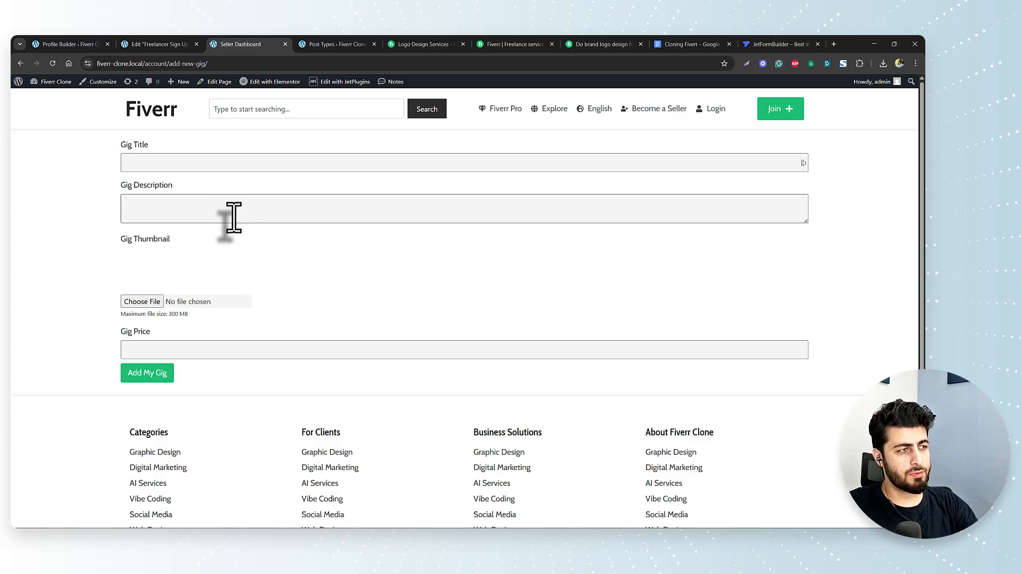
- Fill in a test gig's title, description, 8.jpg thumbnail and price, and submit it
left_click(223, 163)
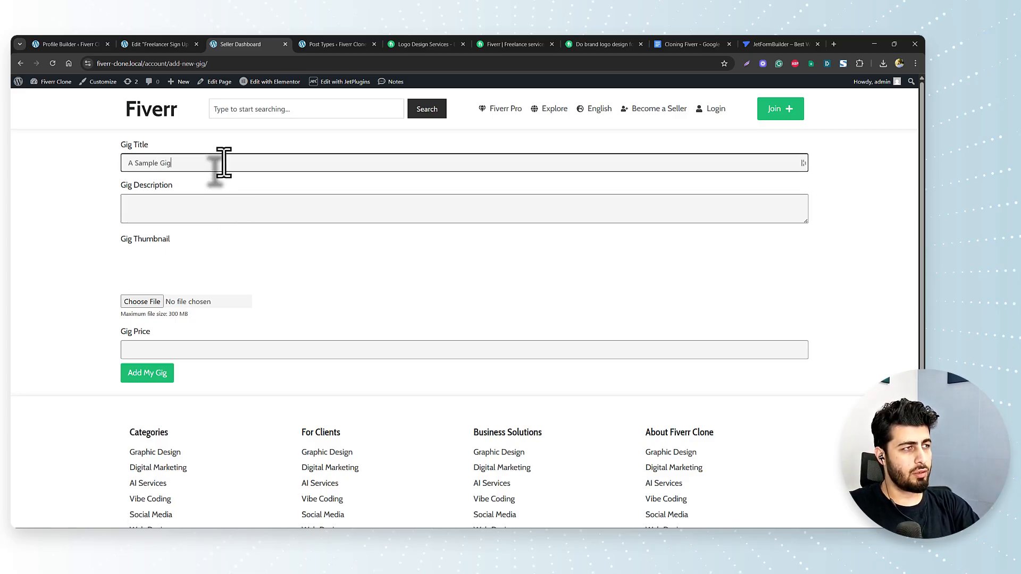
key("Tab")
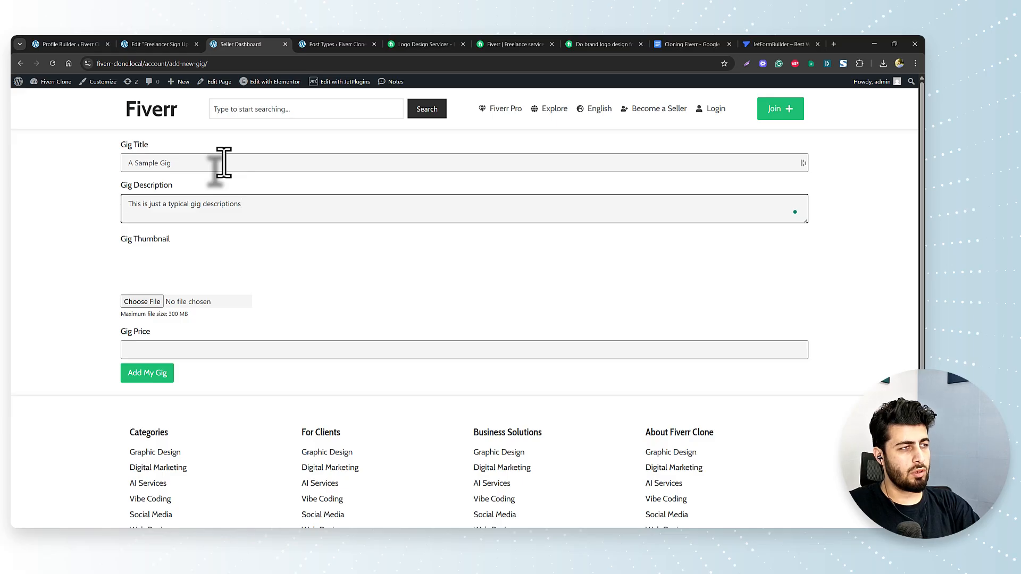
left_click(140, 302)
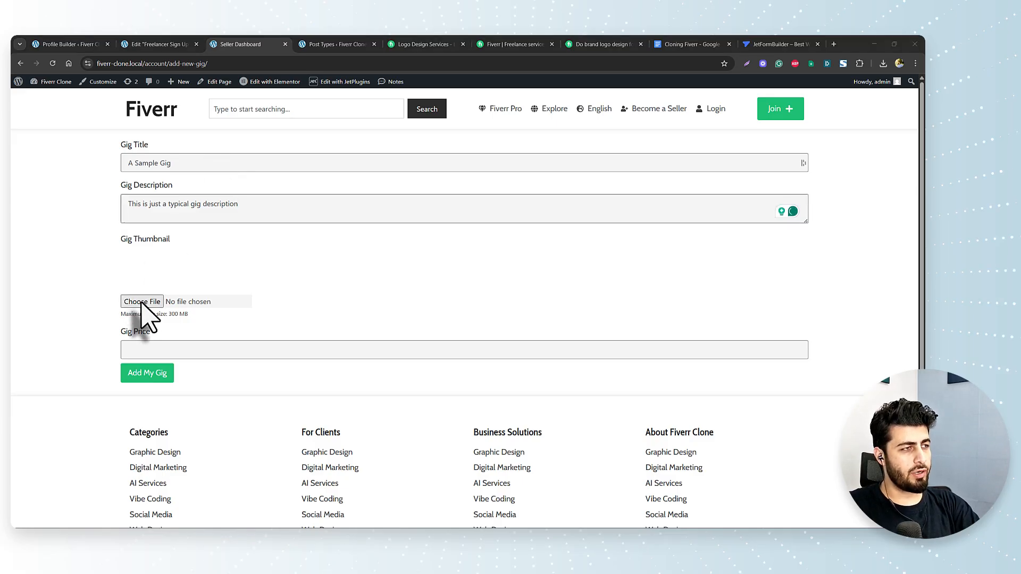
left_click(178, 351)
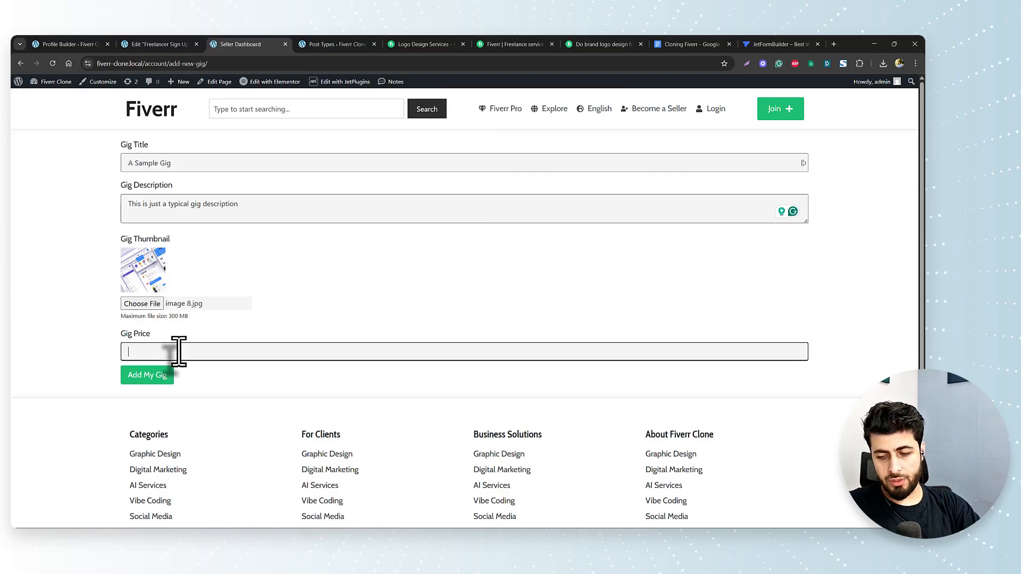
left_click(147, 378)
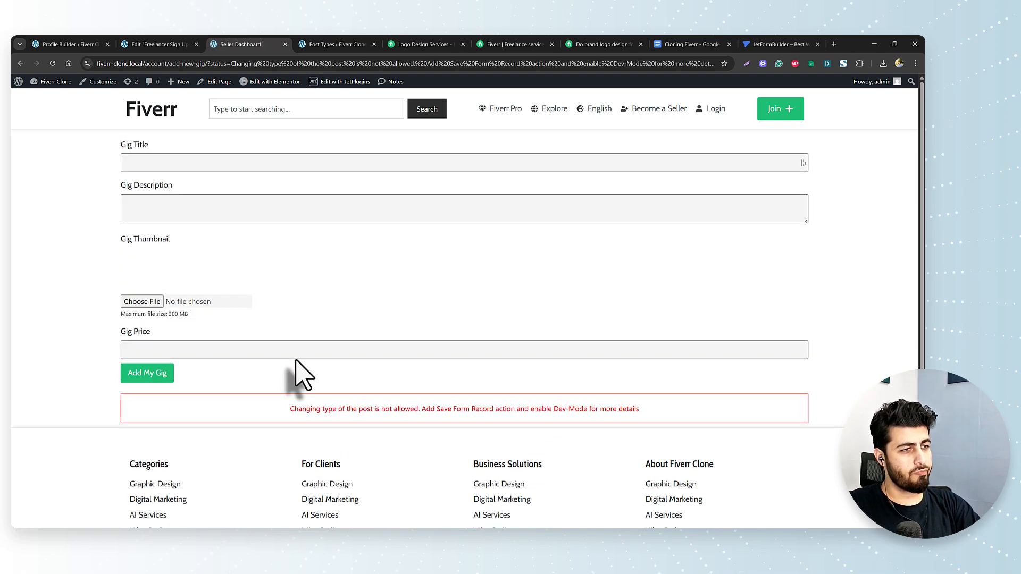
- Check the post-type error message and the Post Types tab, then reopen the Add New Gig form editor
left_click_drag(290, 409, 634, 410)
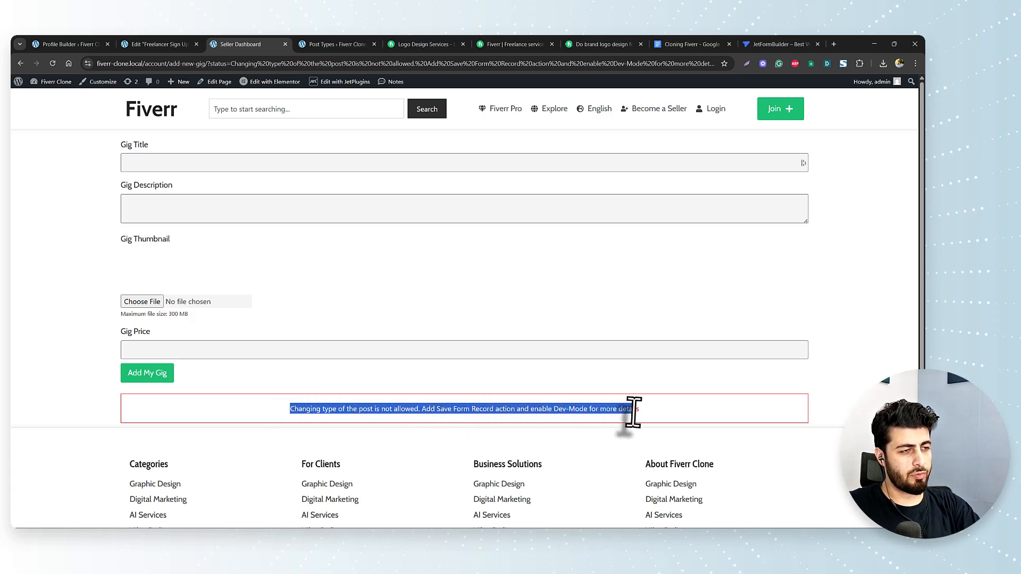
left_click(299, 409)
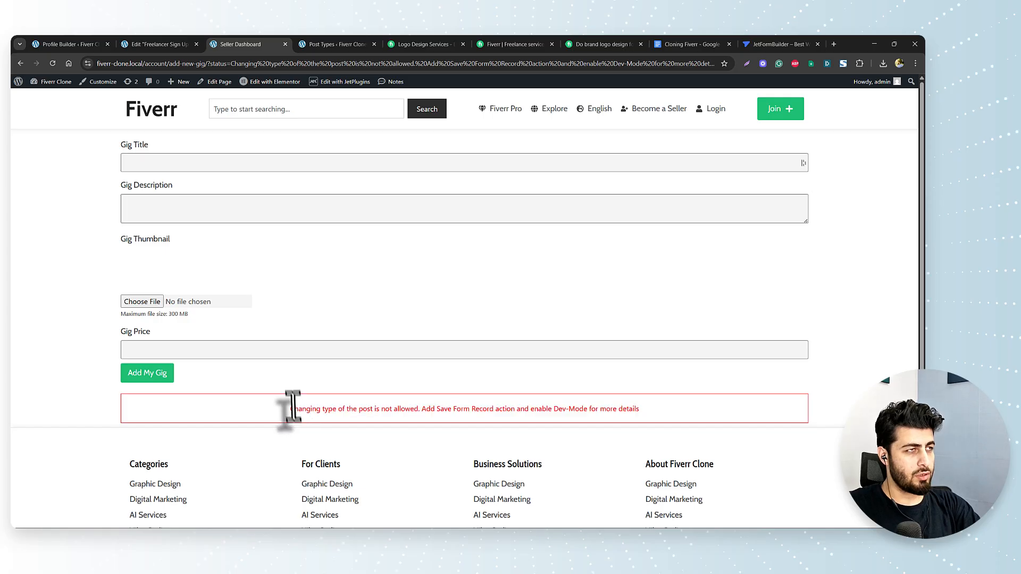
left_click(314, 44)
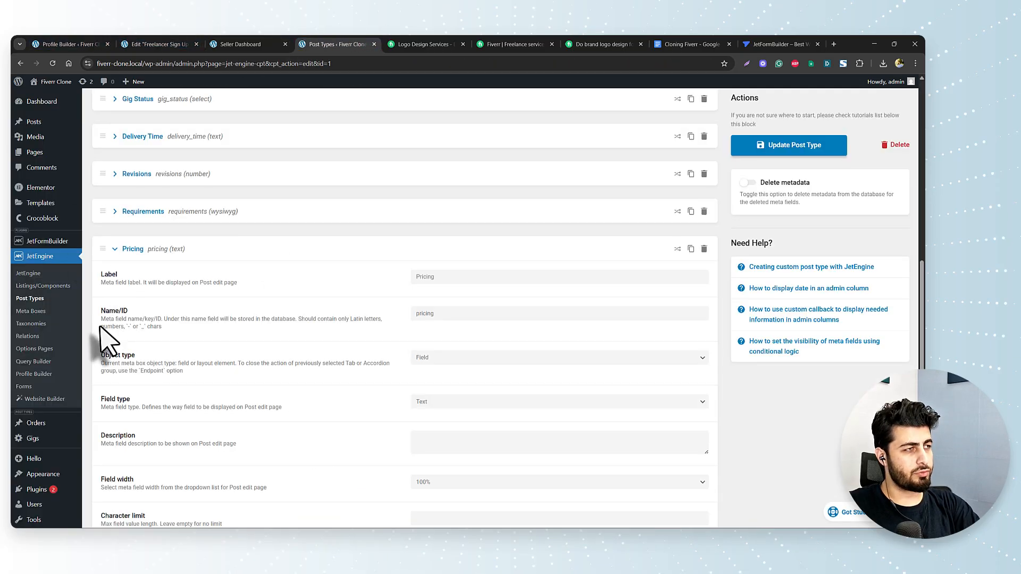
left_click(258, 48)
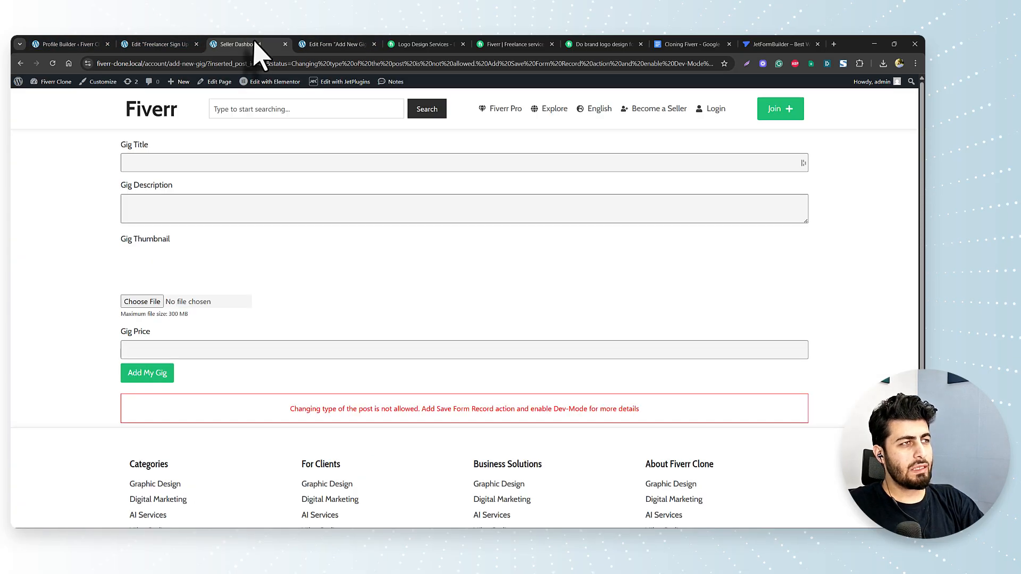
left_click(333, 46)
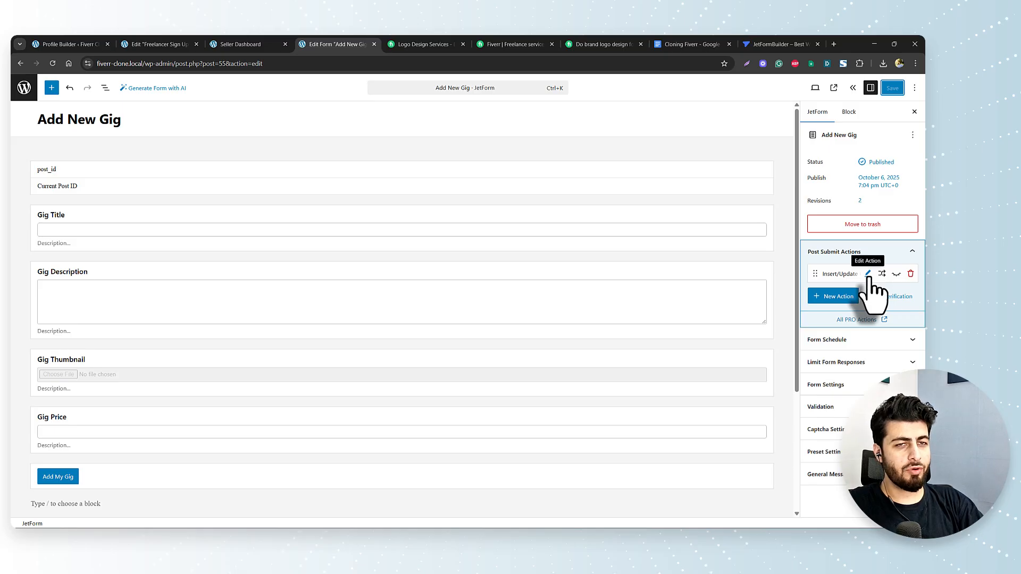
- Set post_id's mapping to '--' in the Insert/Update Post action and save the form
left_click(868, 273)
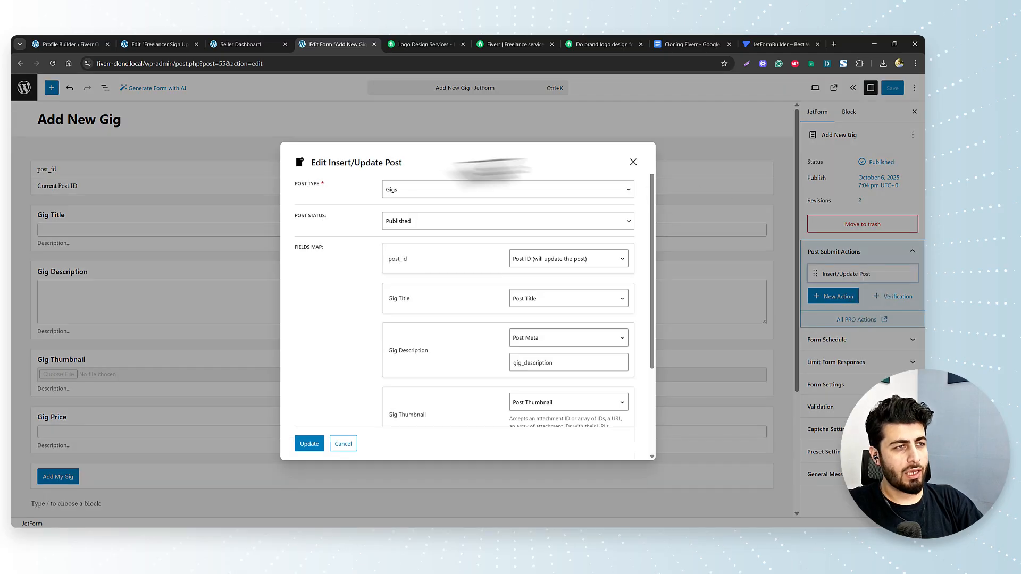
left_click_drag(387, 260, 425, 268)
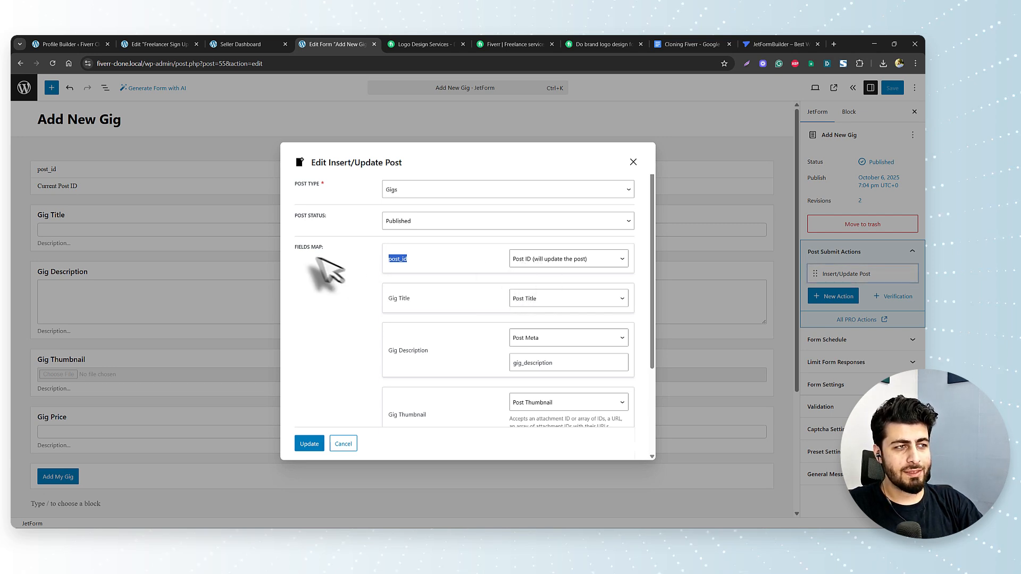
left_click(585, 265)
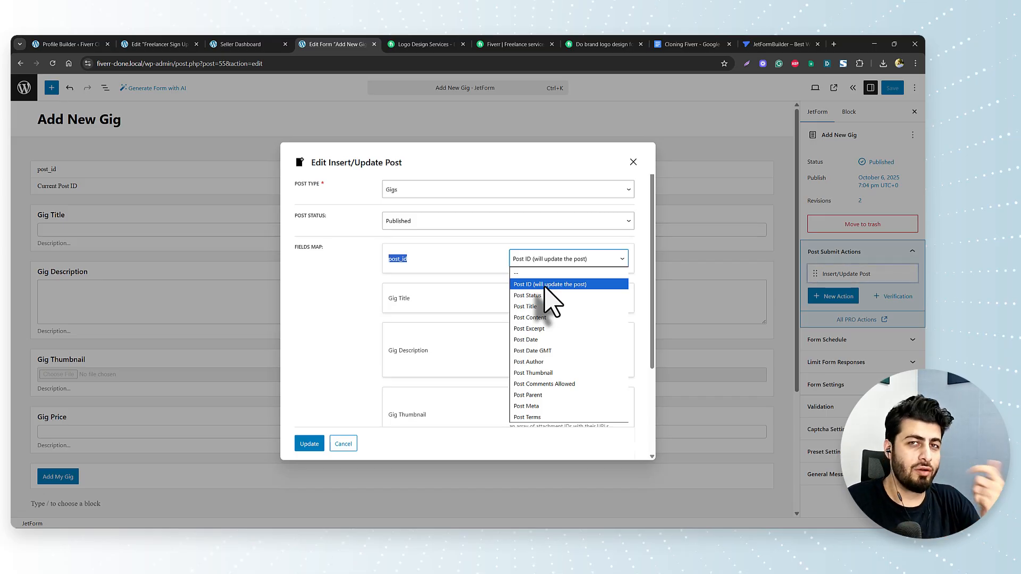
left_click(519, 274)
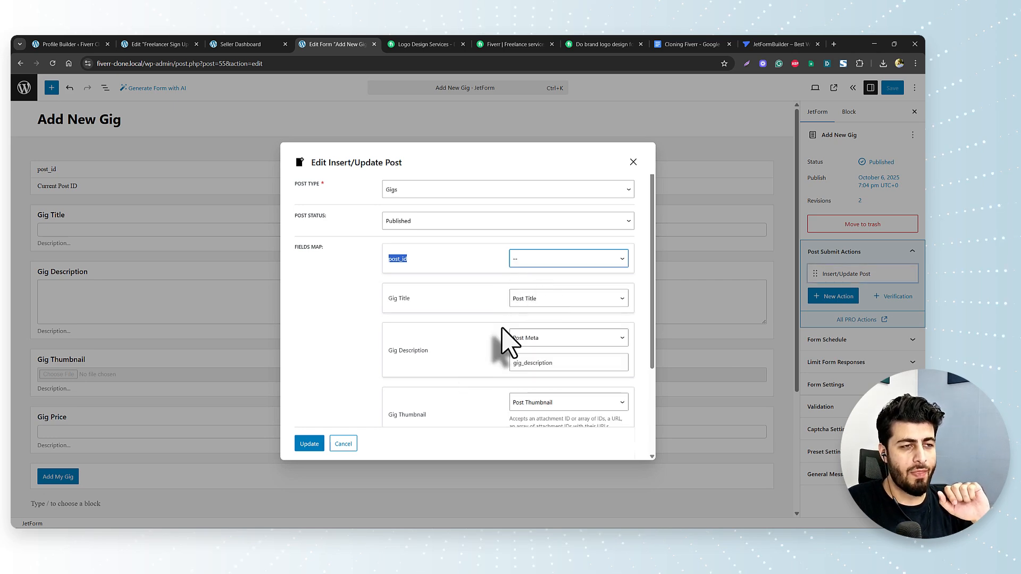
scroll(501, 342, "down", 3)
left_click(309, 443)
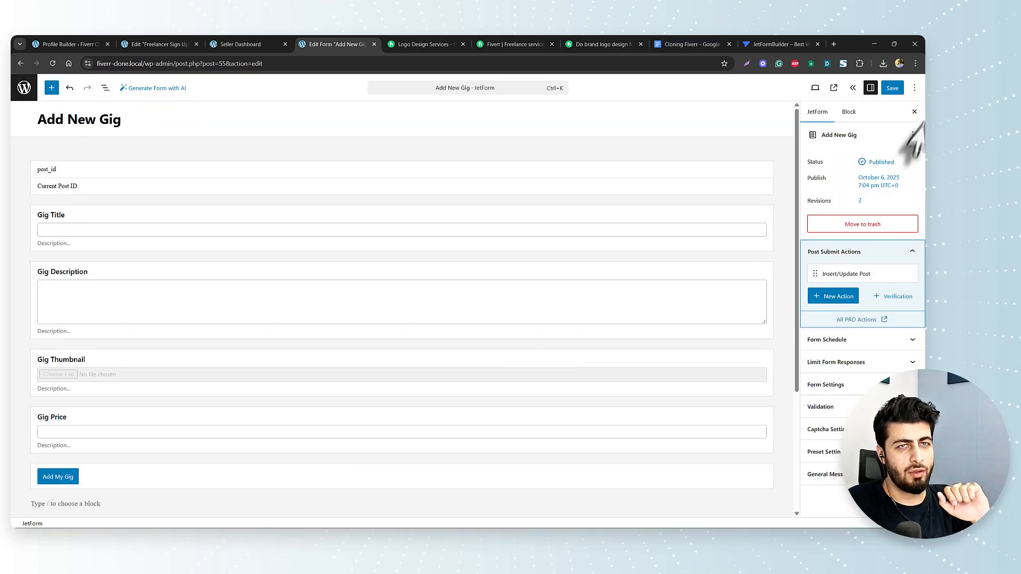
left_click(893, 90)
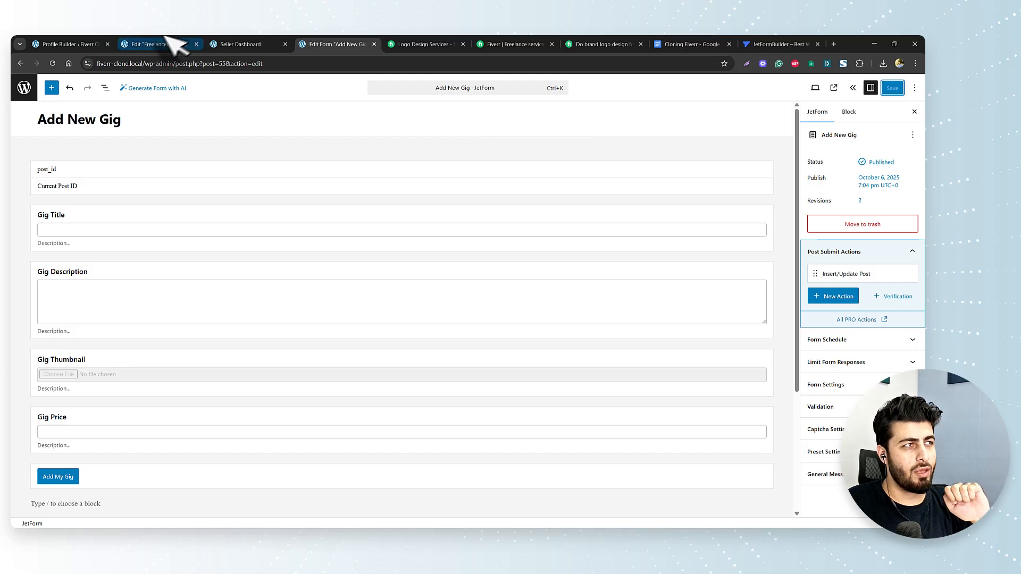
left_click(237, 46)
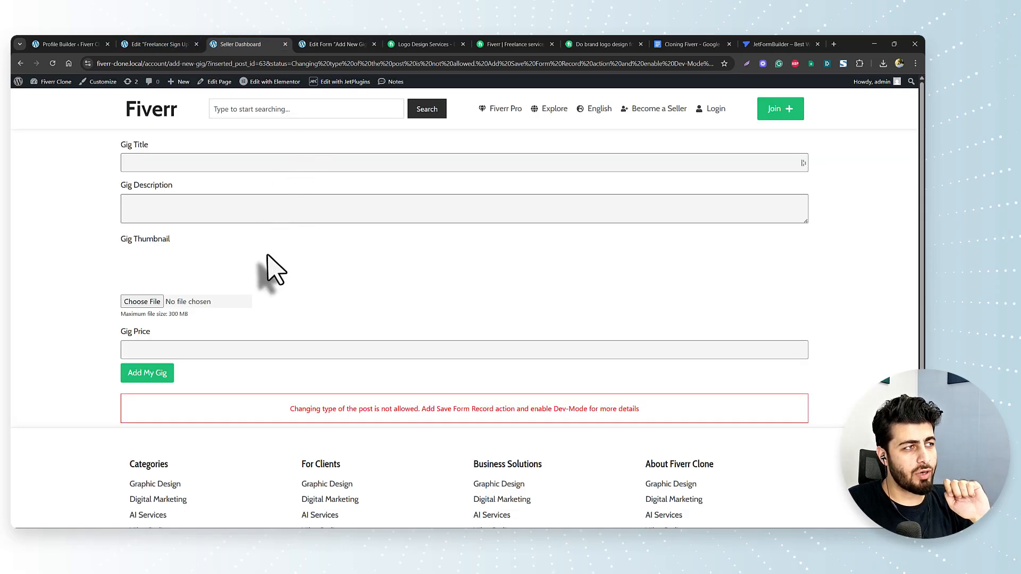
- Resubmit the gig form as 'A Sample Gig' with a thumbnail and price 10
left_click(162, 162)
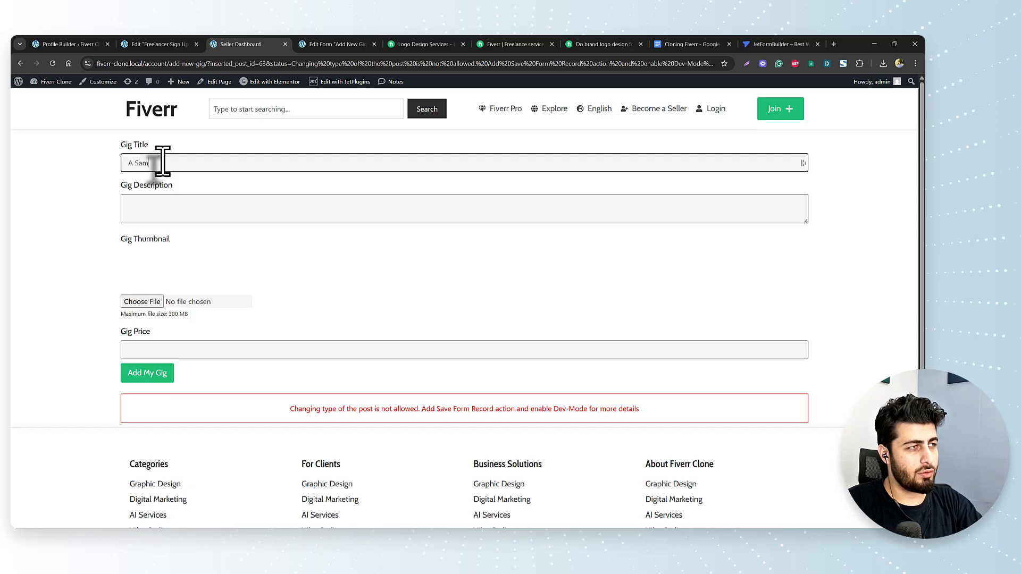
key("Tab")
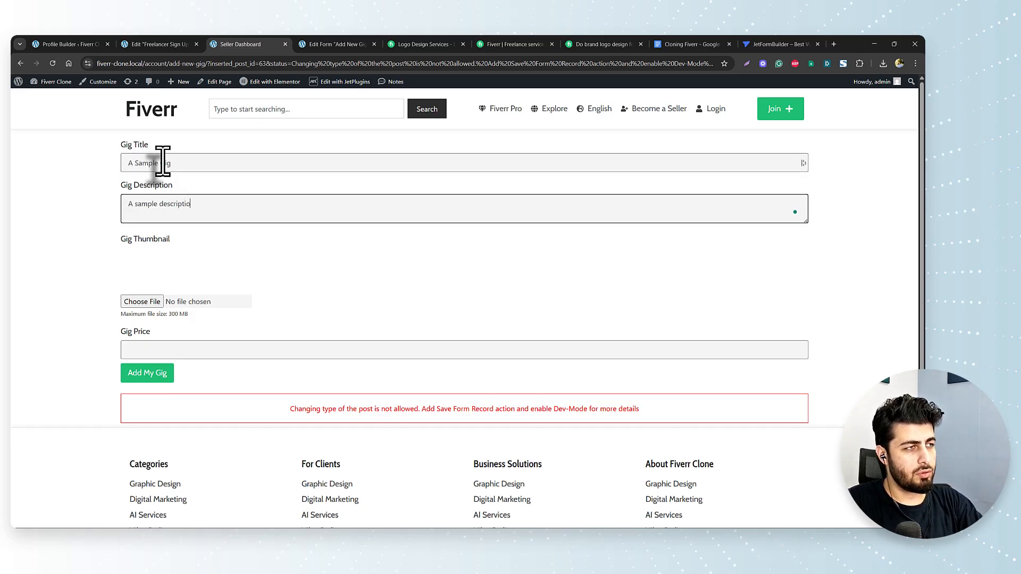
left_click(141, 302)
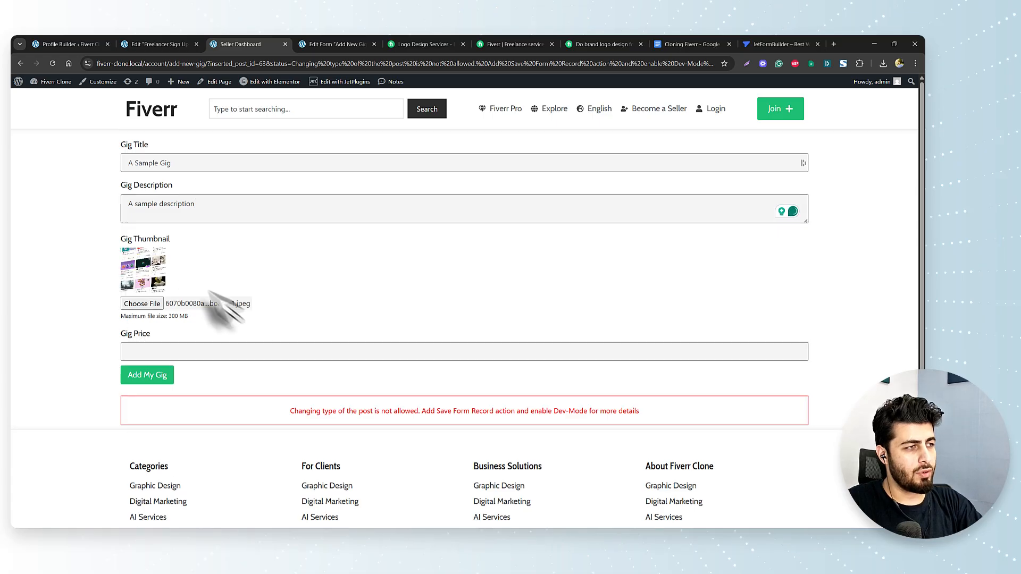
left_click(140, 352)
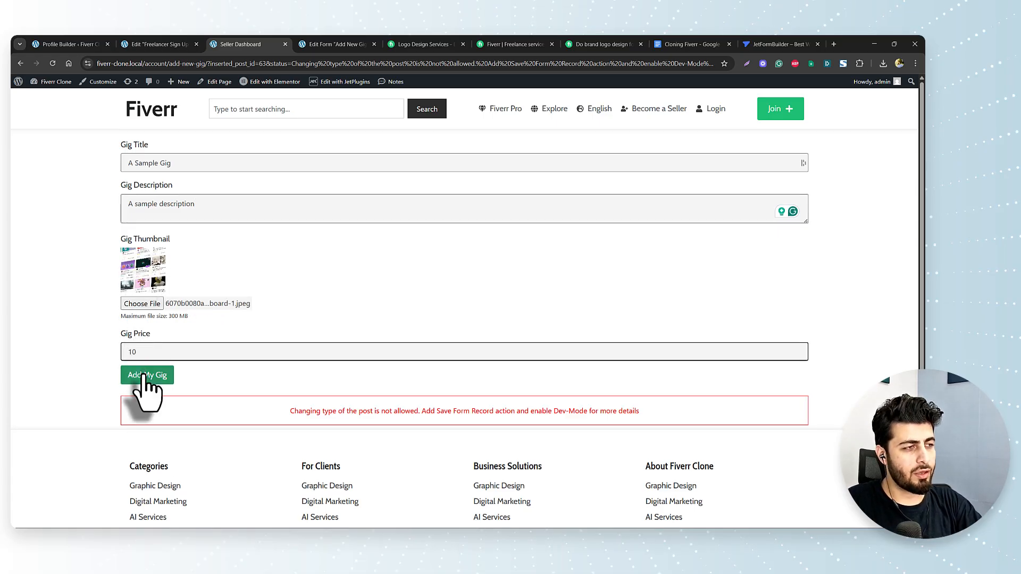
left_click(142, 376)
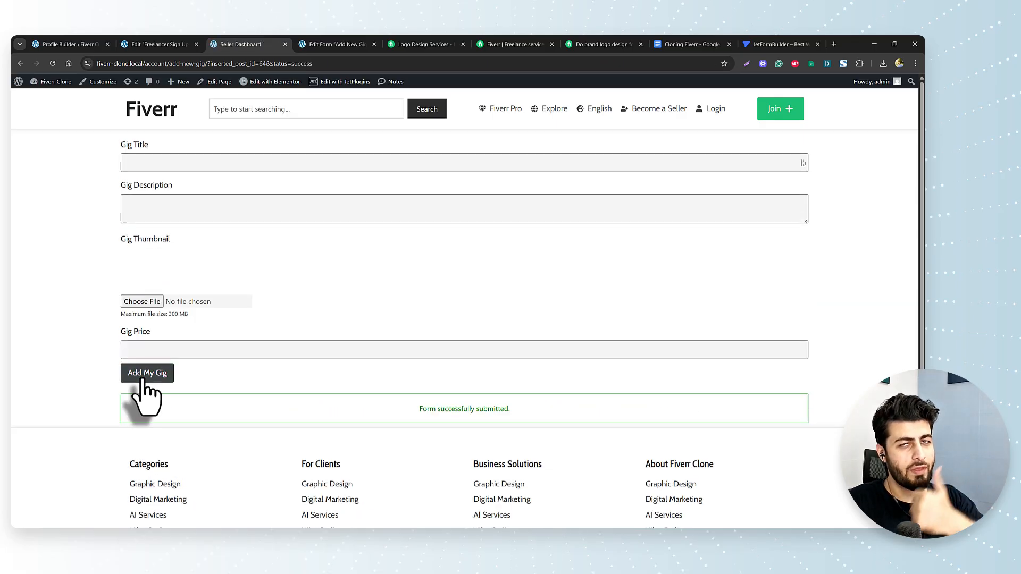
left_click(91, 39)
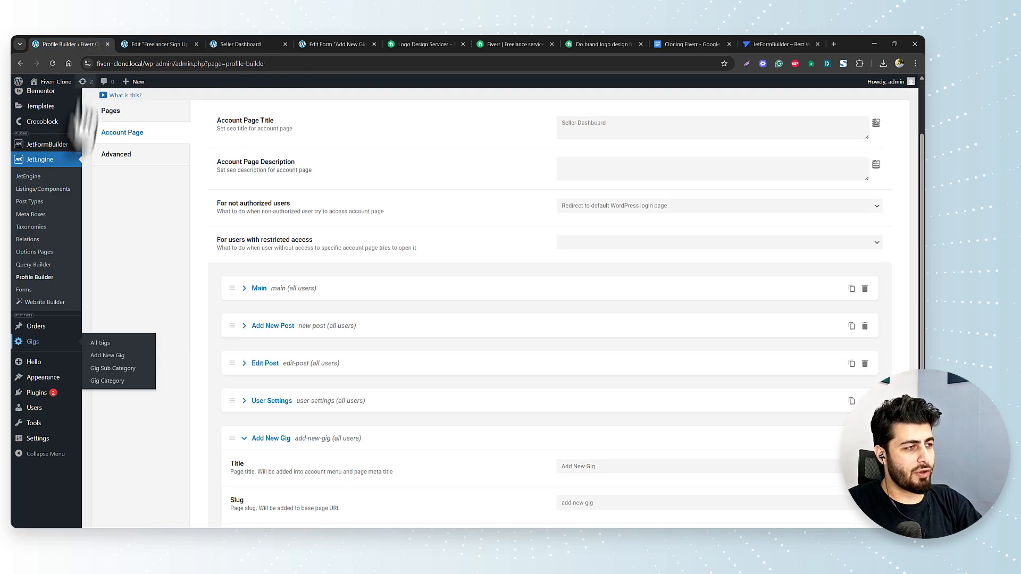
- Check 'A Sample Gig' is published in All Gigs, then view its front-end page and highlight its title
left_click(101, 342)
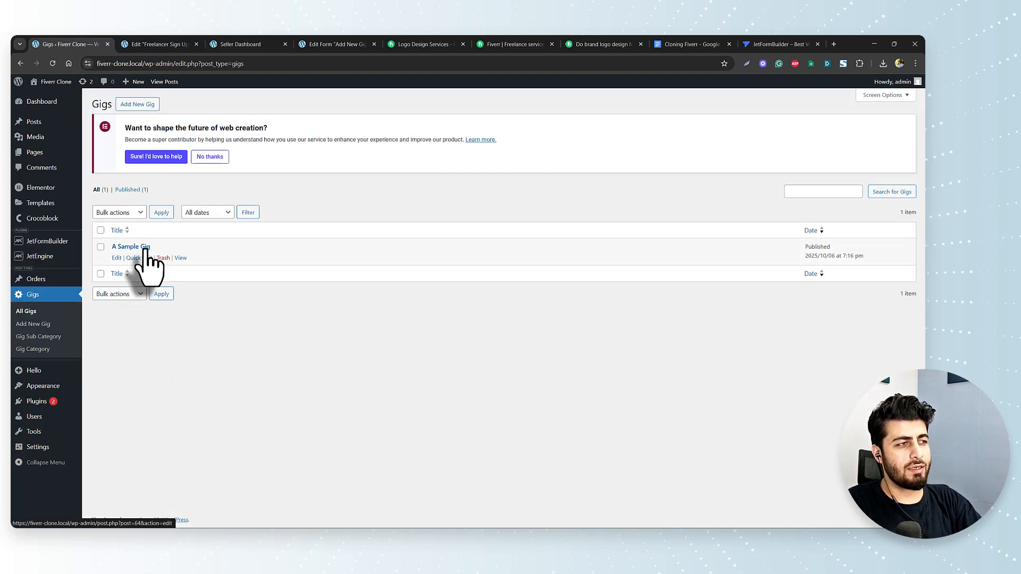
left_click(180, 258)
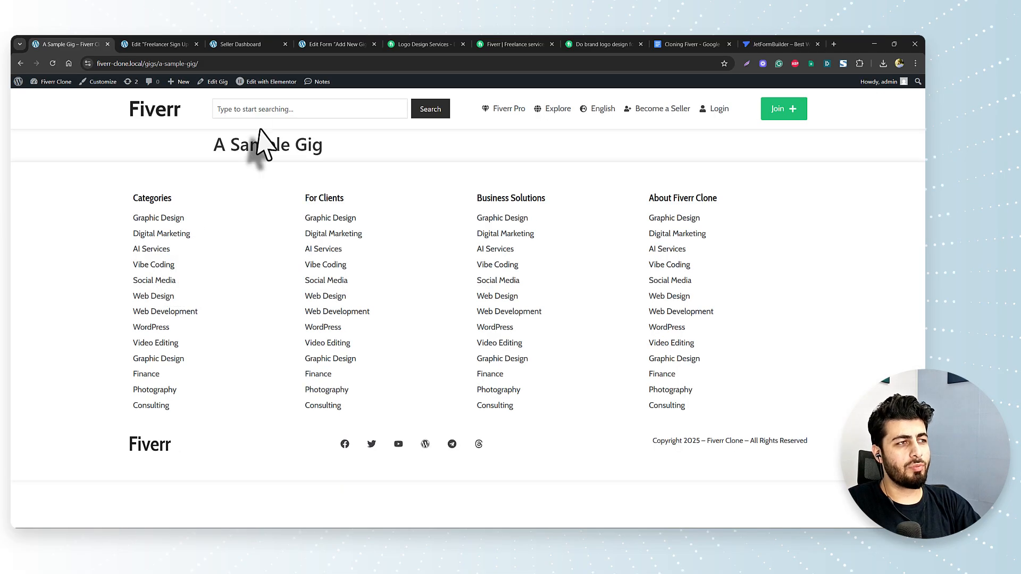
left_click_drag(214, 147, 326, 145)
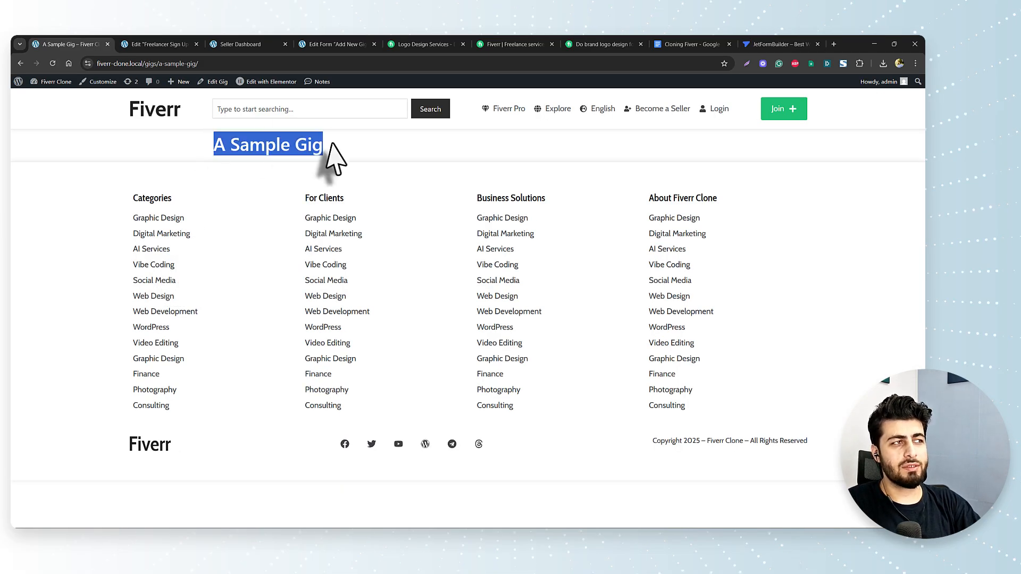